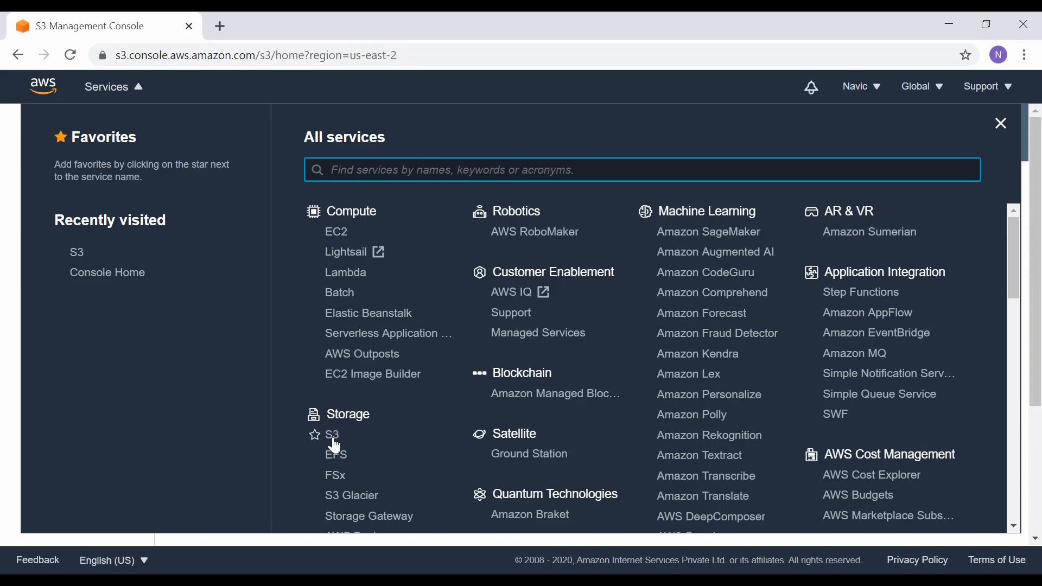
Step: Add S3 to the favorite services and open the navictest bucket's contents
left_click(315, 438)
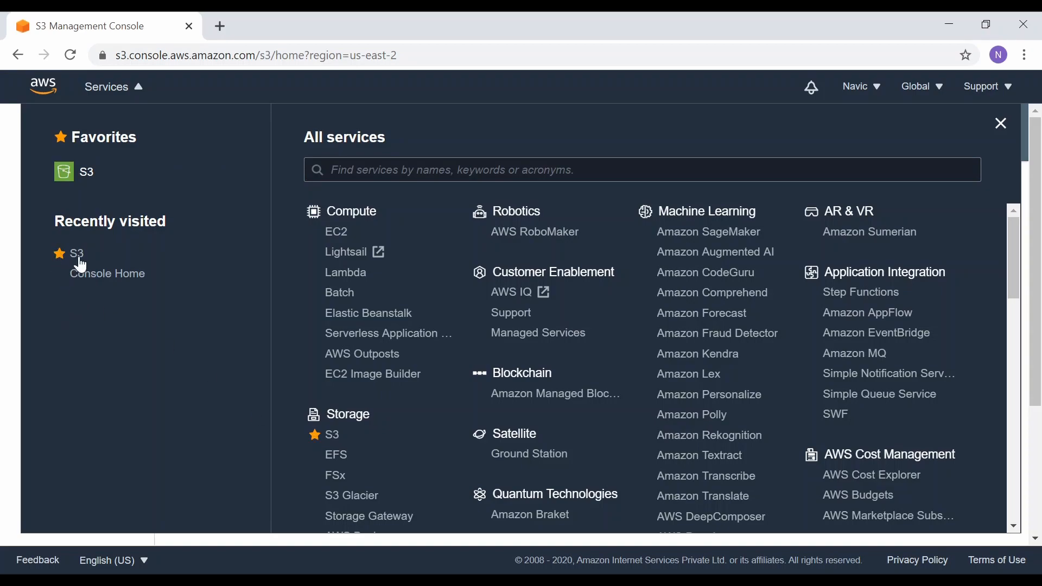
left_click(81, 265)
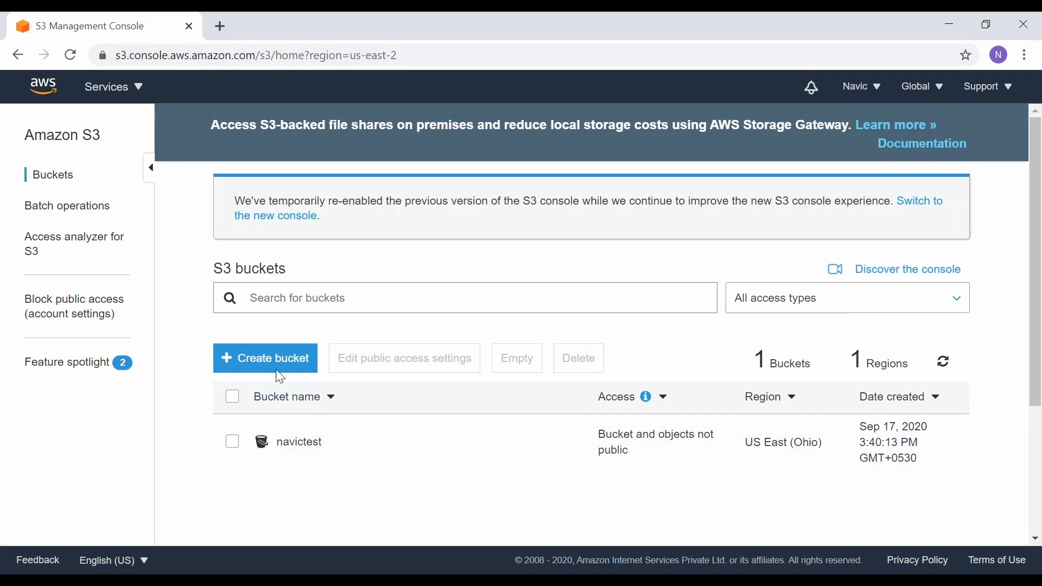
left_click(292, 448)
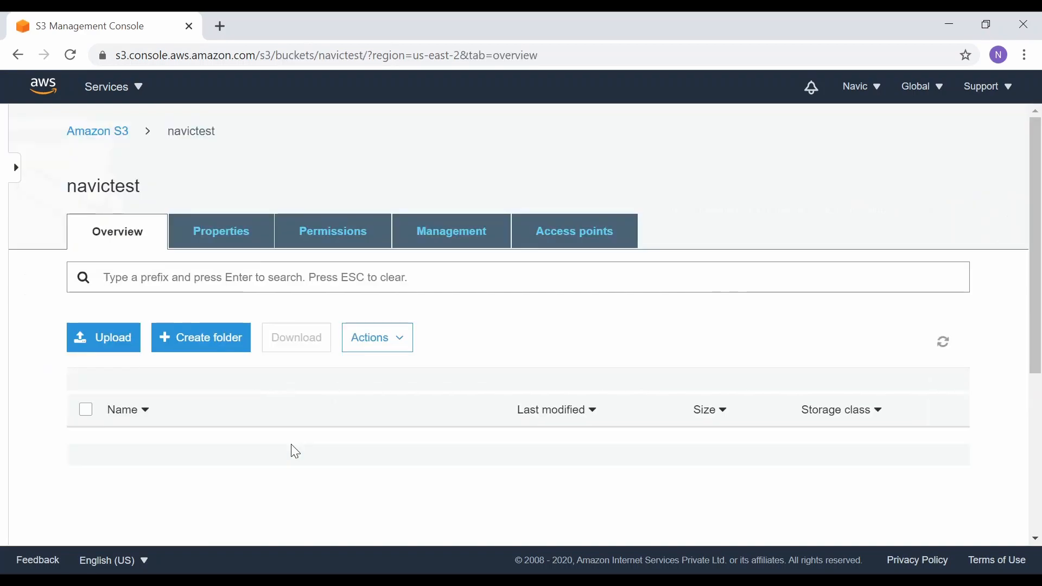
scroll(294, 451, "down", 3)
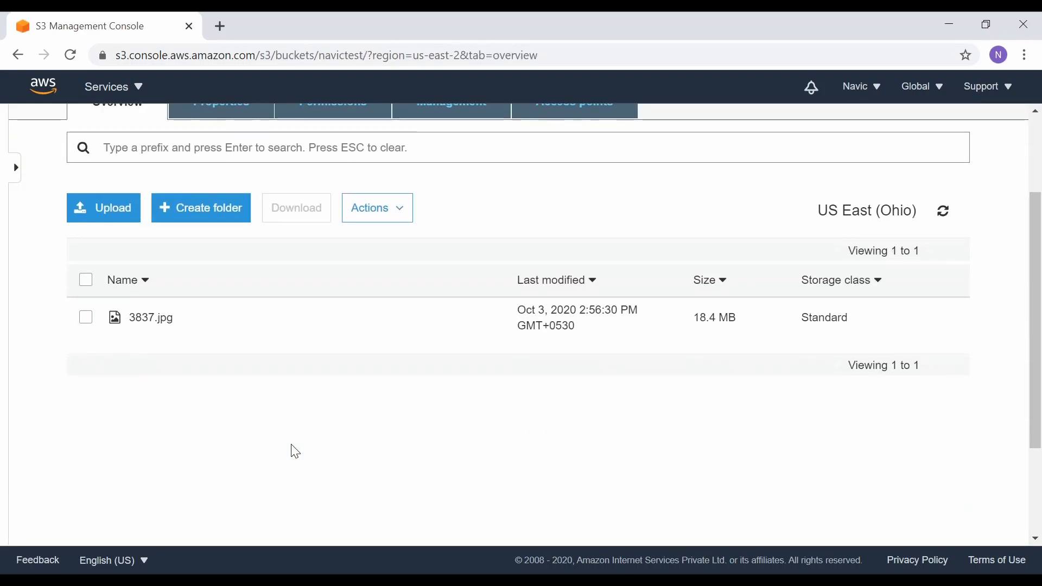
scroll(294, 452, "up", 1)
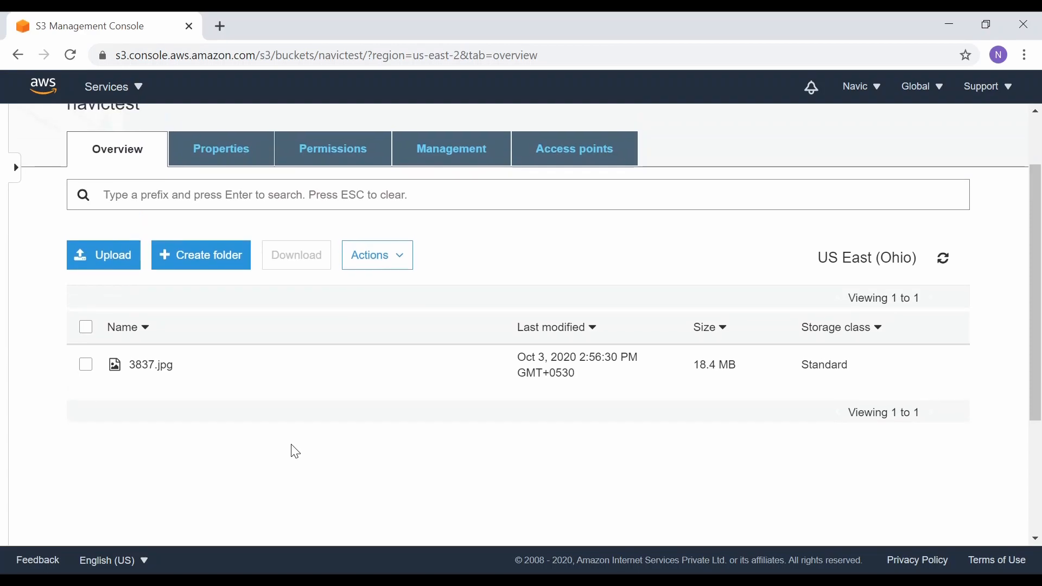
Step: Delete the object 3837.jpg from the navictest bucket
left_click(84, 365)
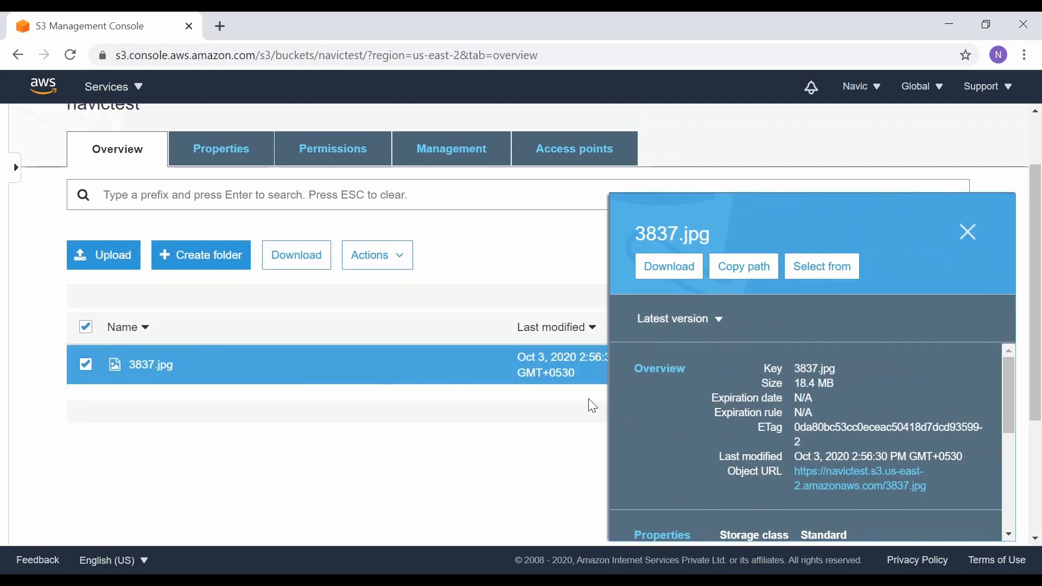
left_click(405, 264)
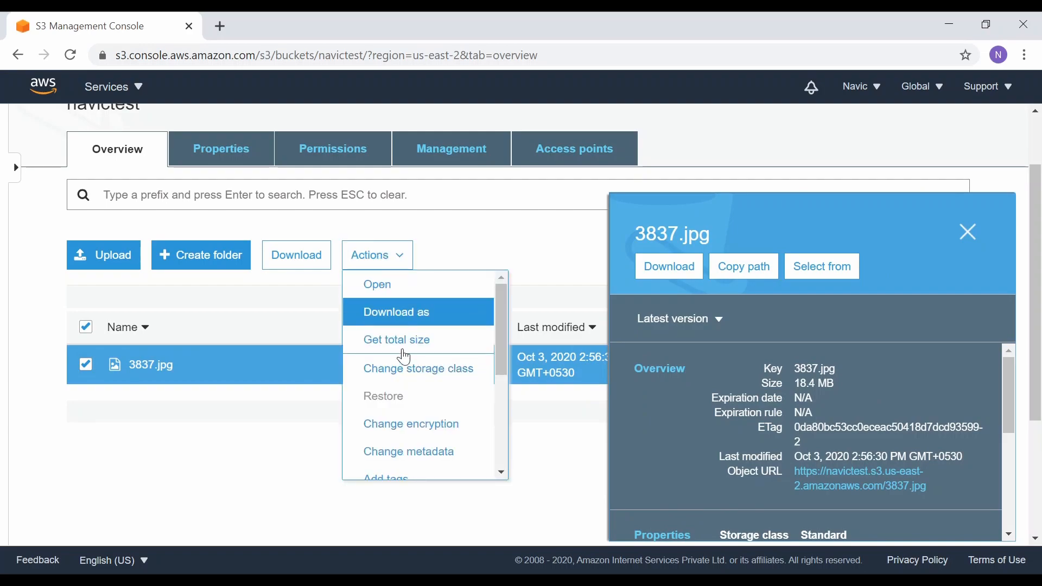
scroll(407, 390, "down", 3)
scroll(409, 394, "down", 1)
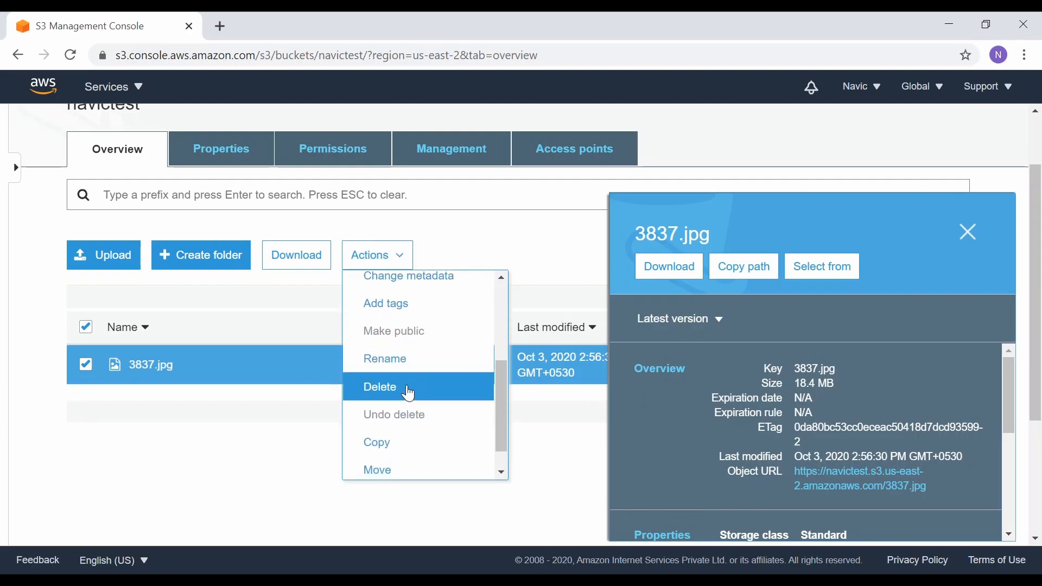
left_click(407, 391)
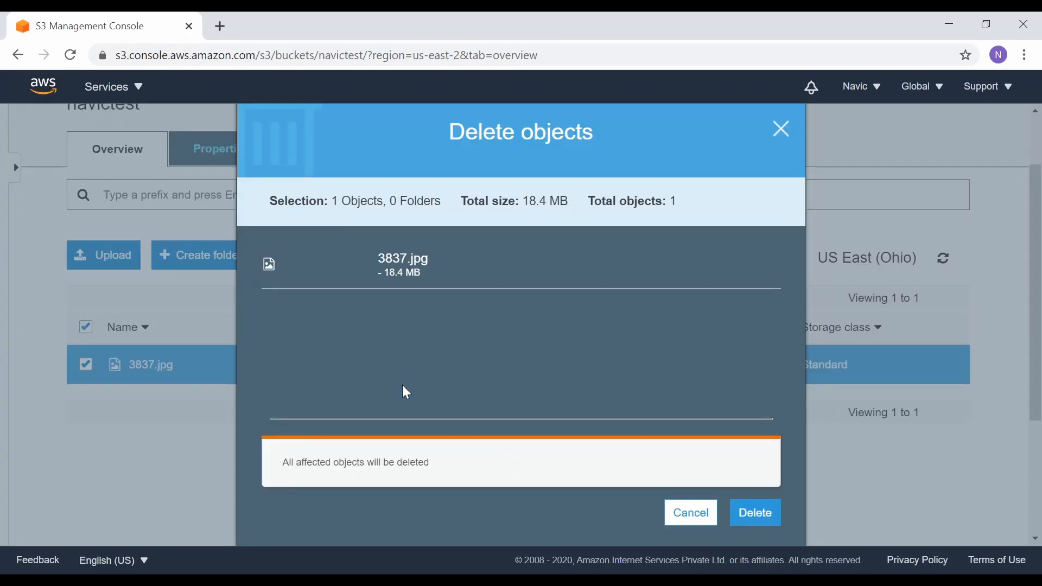
left_click(758, 519)
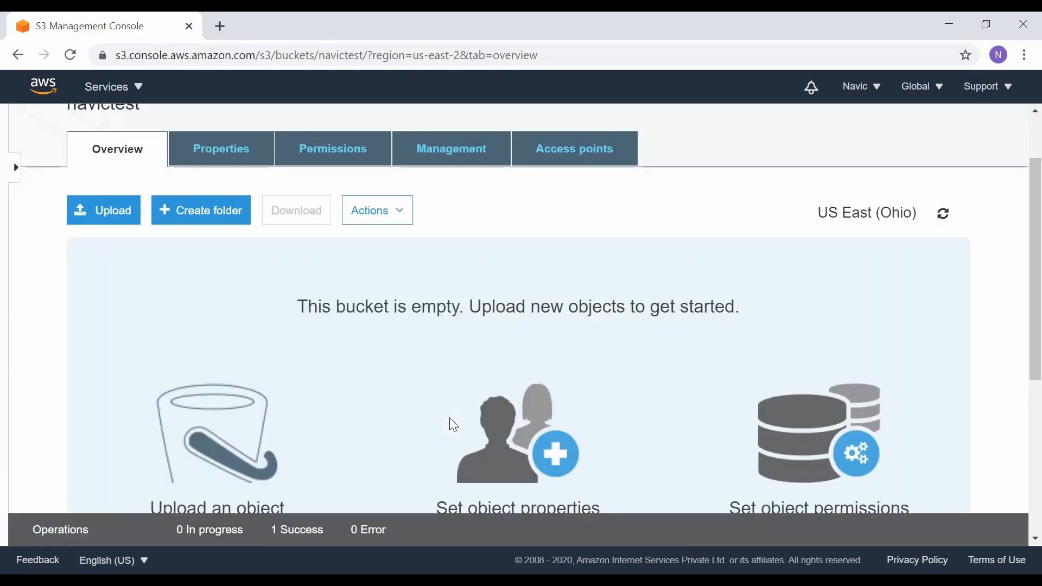
Step: Start an upload into the navictest bucket and add the file 3837.jpg to it
scroll(285, 282, "up", 2)
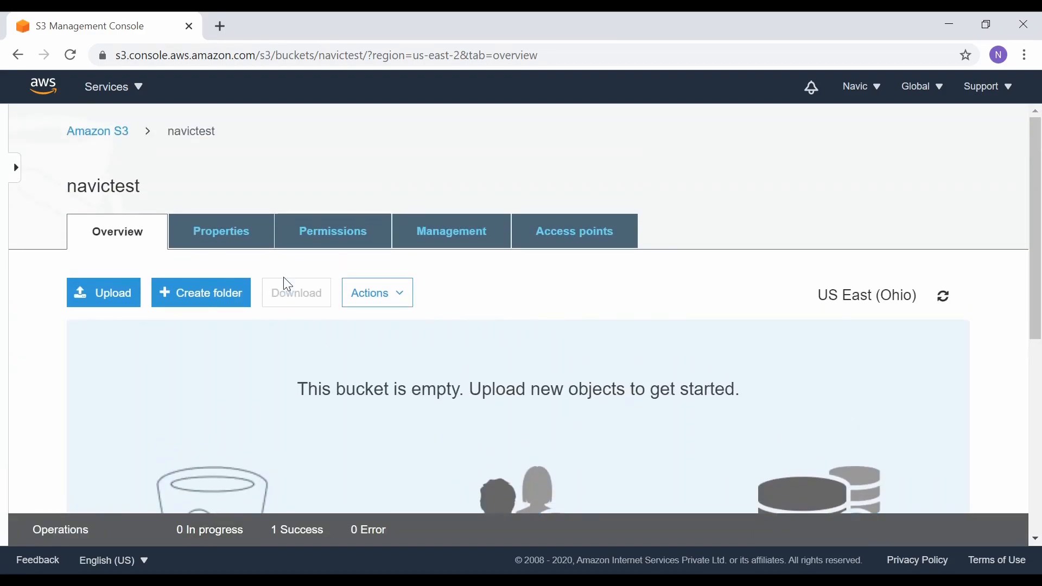
left_click(106, 295)
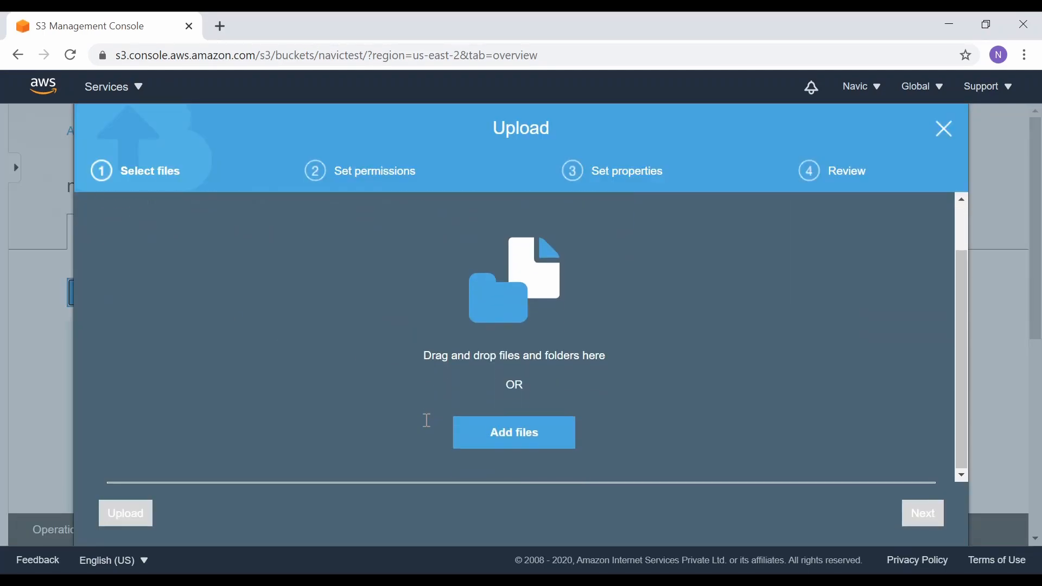
left_click(538, 438)
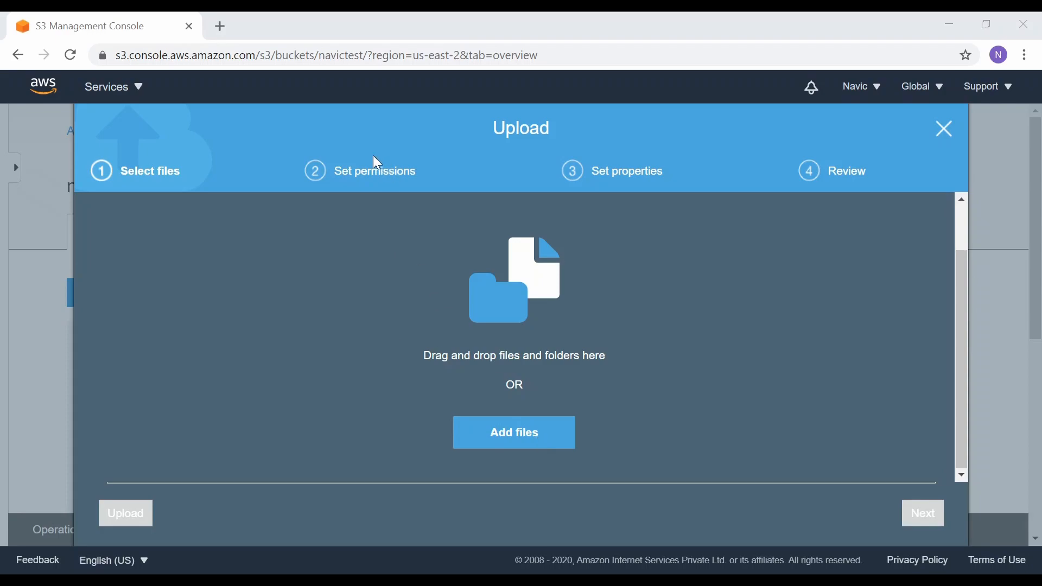
left_click(399, 379)
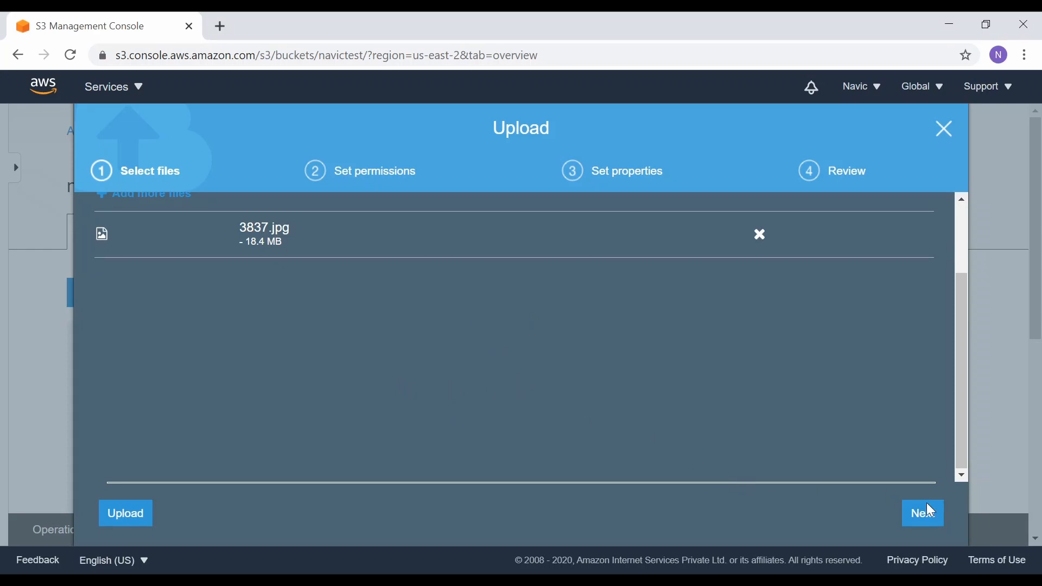
Step: Complete the upload of 3837.jpg with the default permissions, no public read access and the Standard storage class
left_click(936, 520)
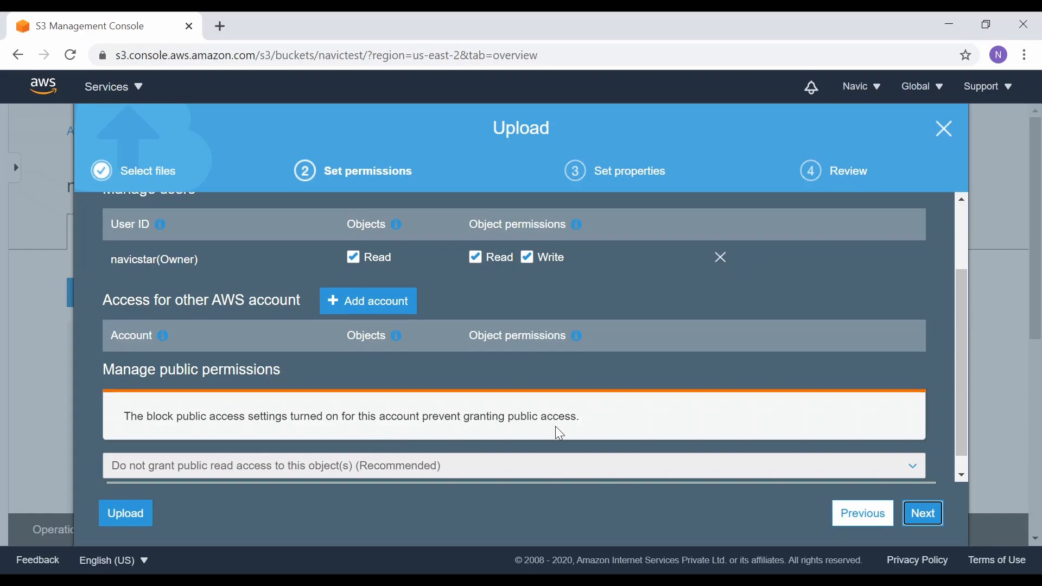
scroll(699, 444, "down", 1)
scroll(703, 452, "down", 1)
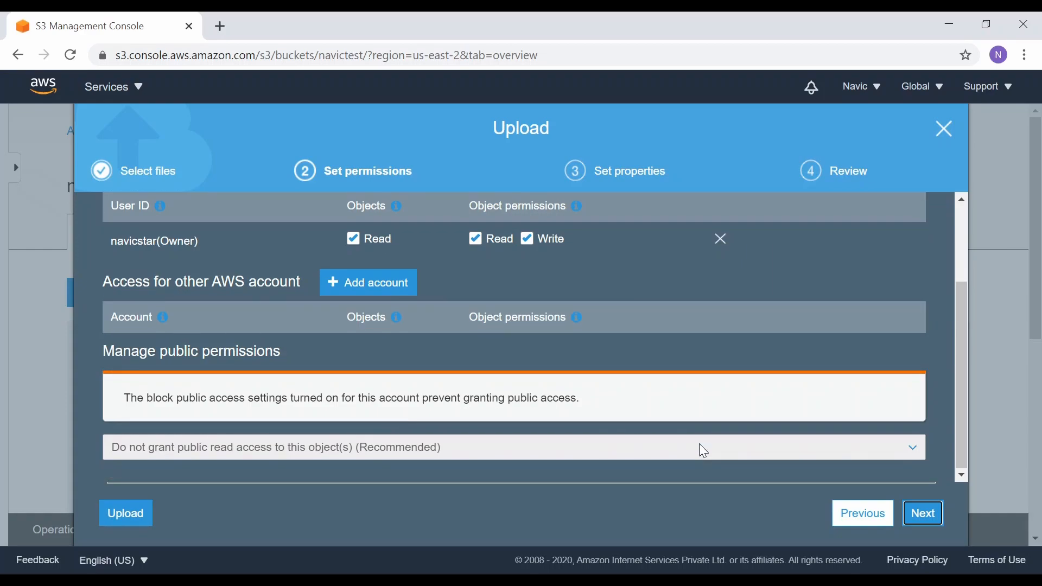
left_click(923, 515)
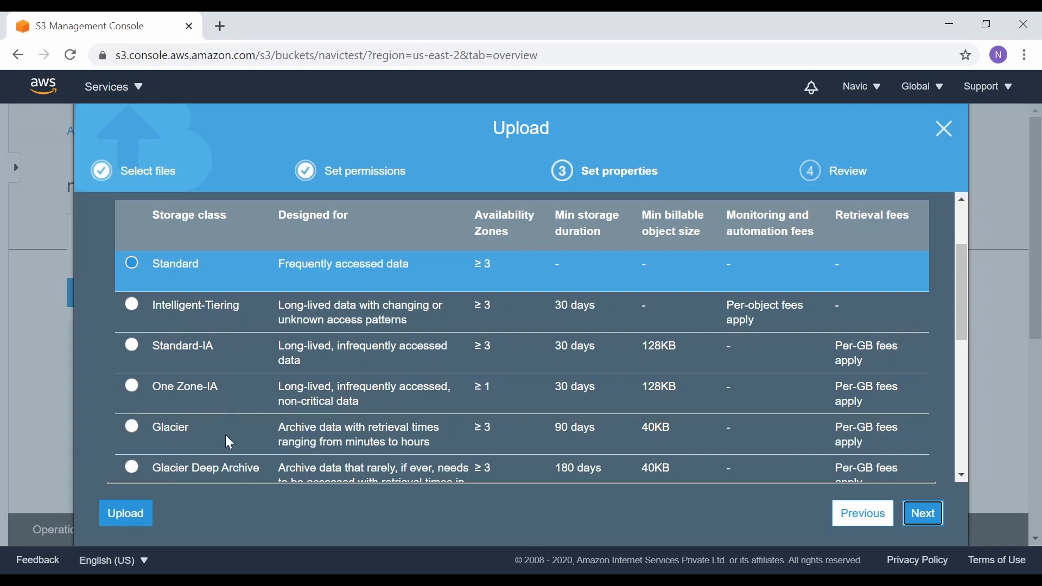
scroll(226, 435, "down", 2)
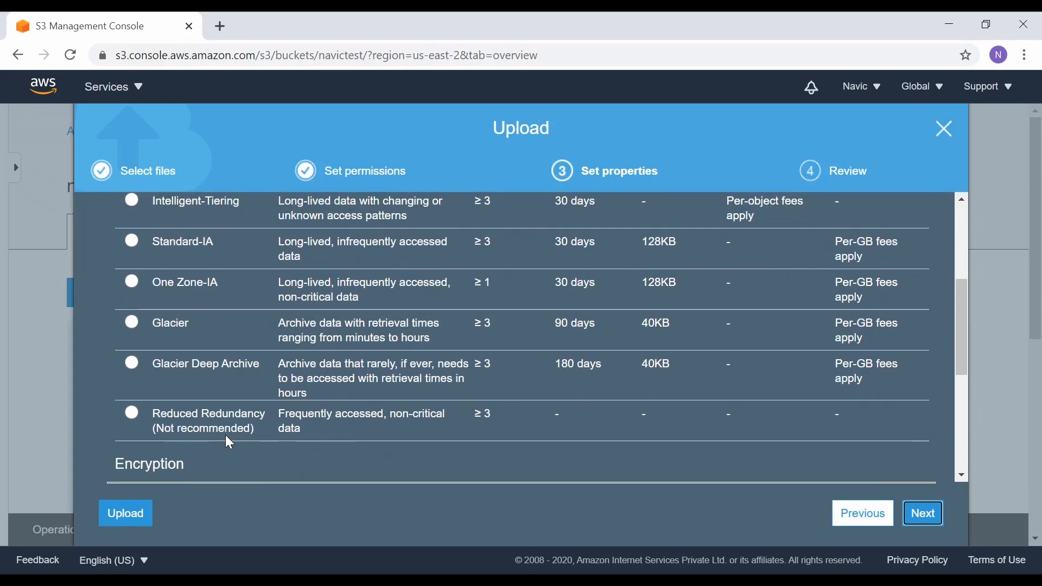
scroll(225, 434, "up", 2)
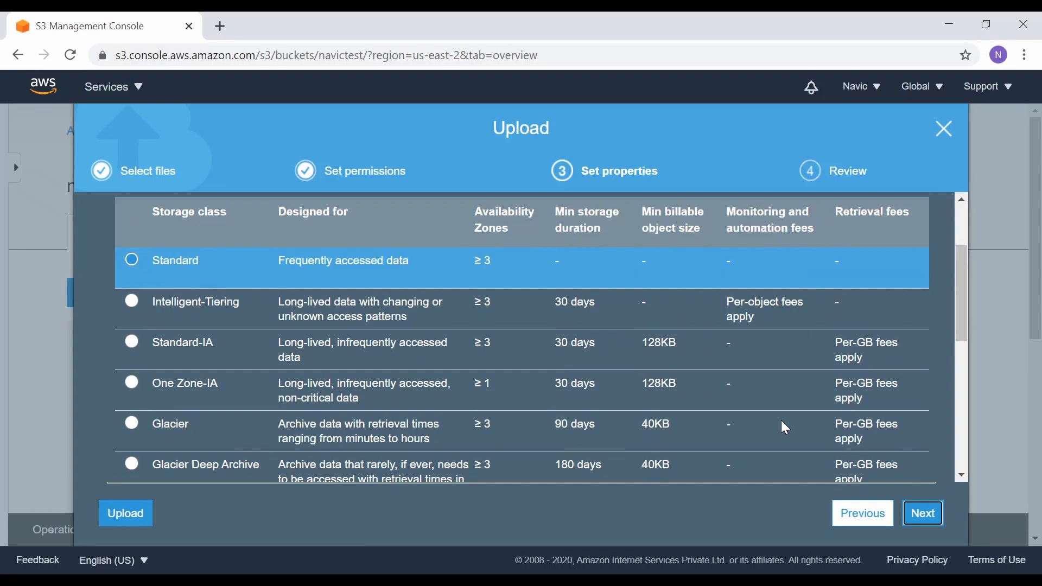
left_click(924, 514)
left_click(939, 520)
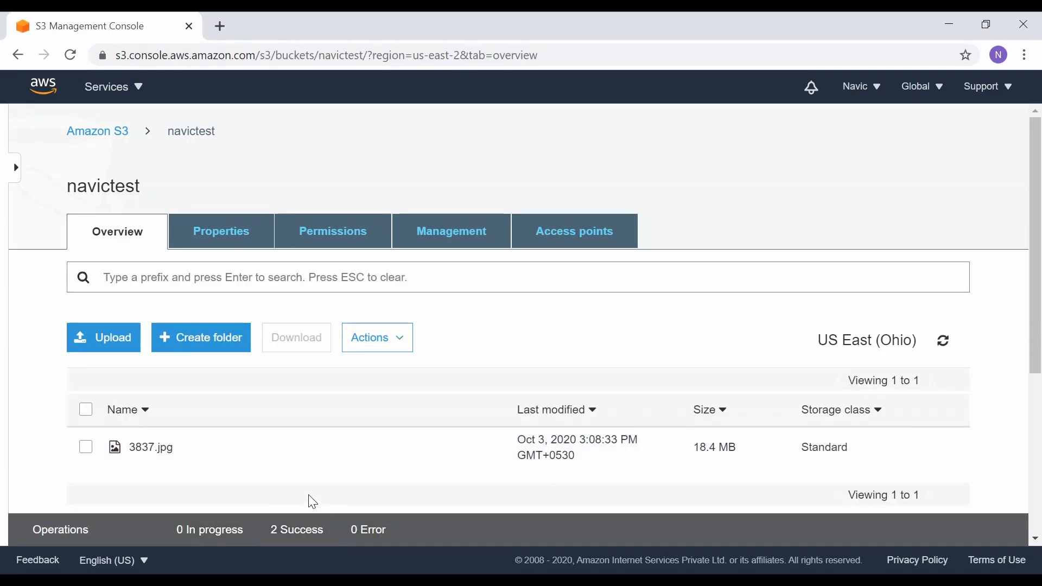
Step: Open the details of 3837.jpg and test access to the image through its object URL
scroll(306, 482, "down", 2)
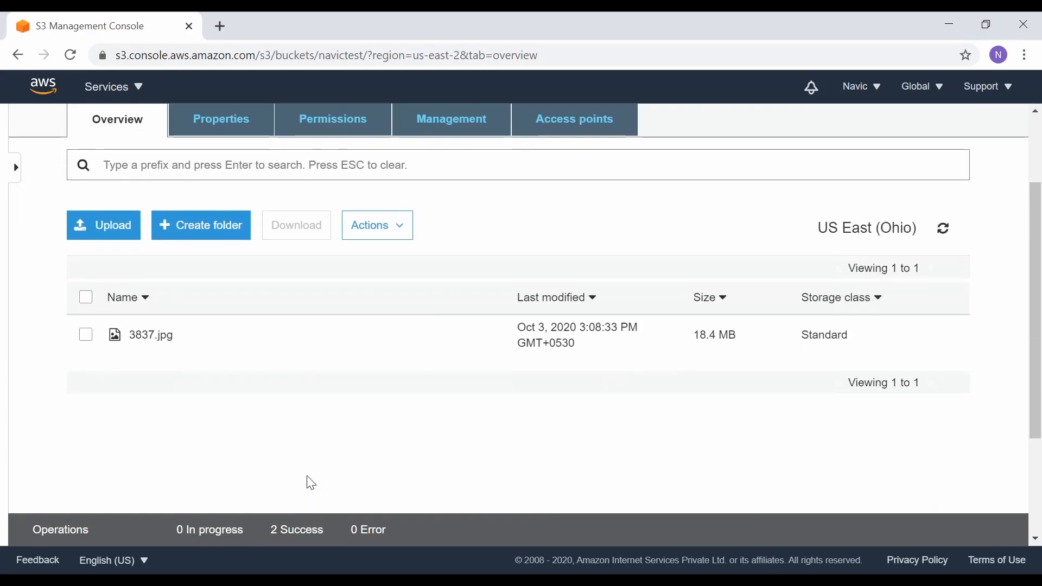
left_click(143, 341)
scroll(290, 407, "down", 3)
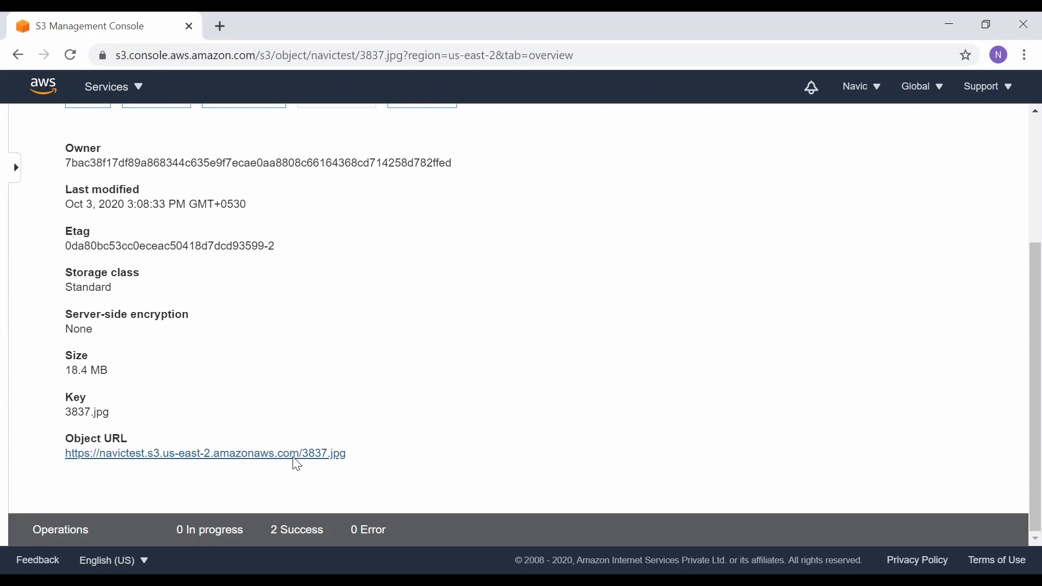
left_click(325, 335)
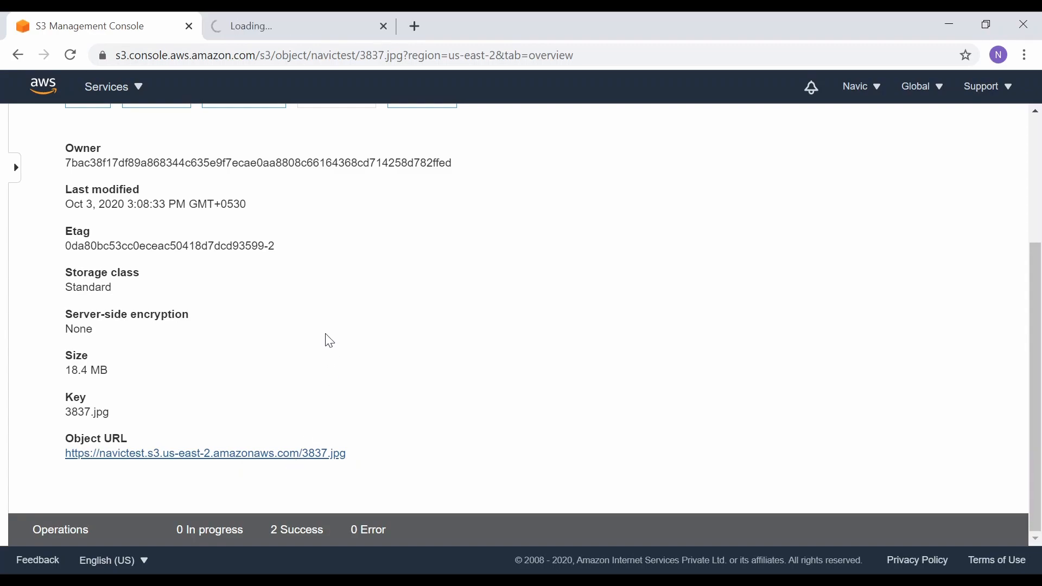
left_click(297, 22)
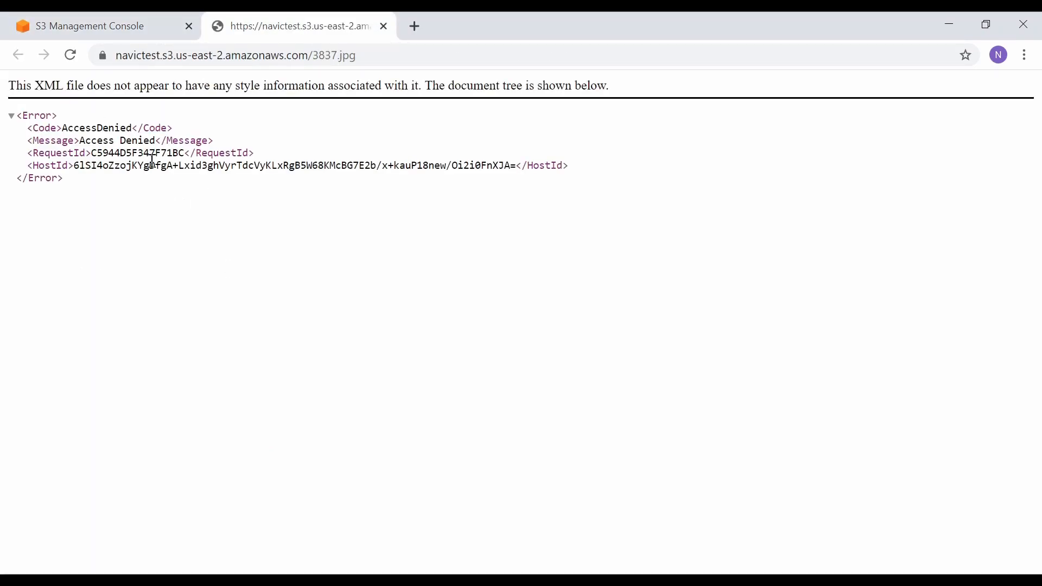
Step: Return to the S3 console and open the account settings for Block Public Access
left_click(143, 27)
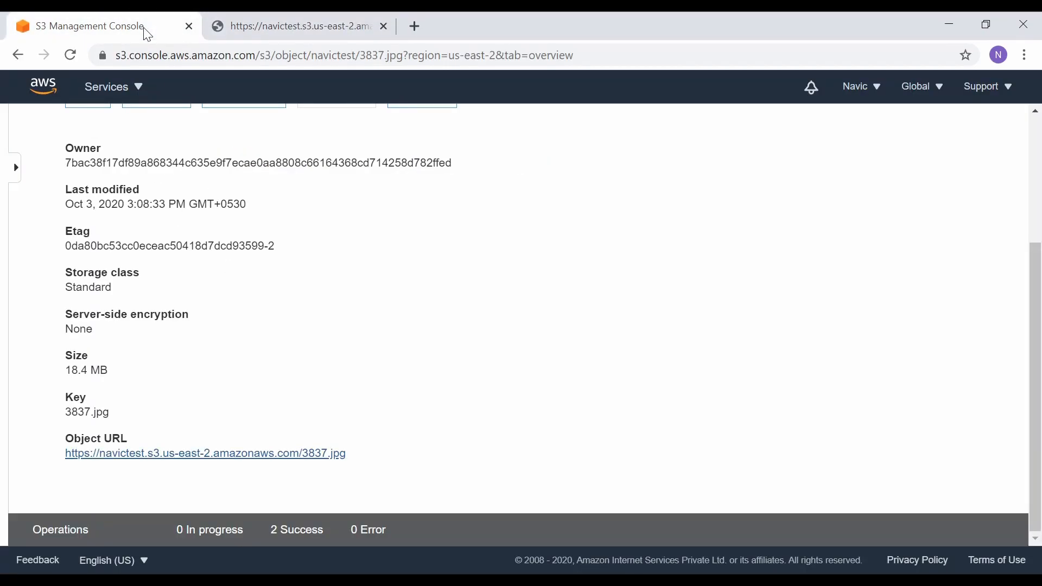
scroll(341, 380, "up", 3)
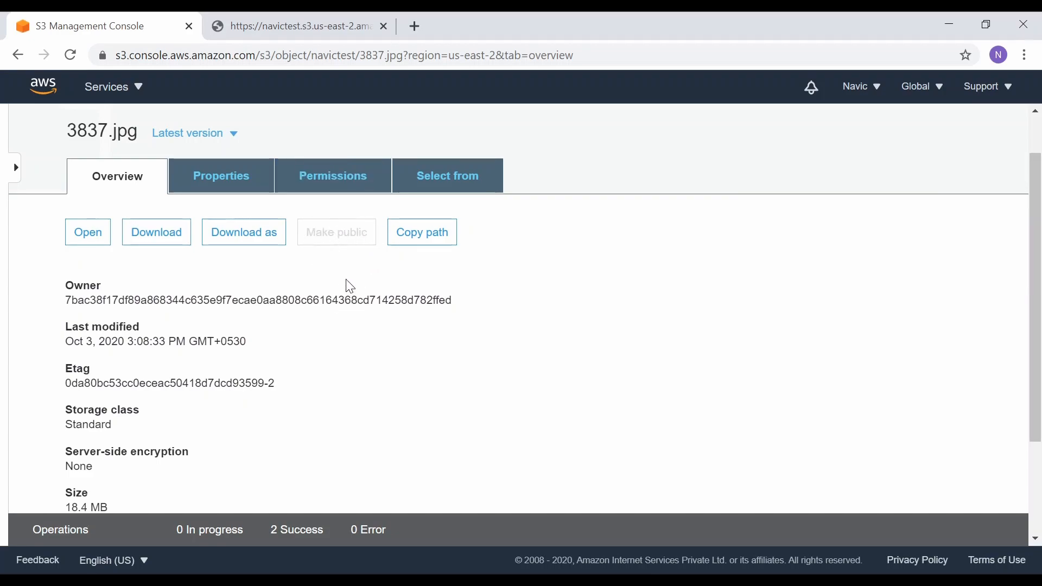
scroll(382, 339, "up", 1)
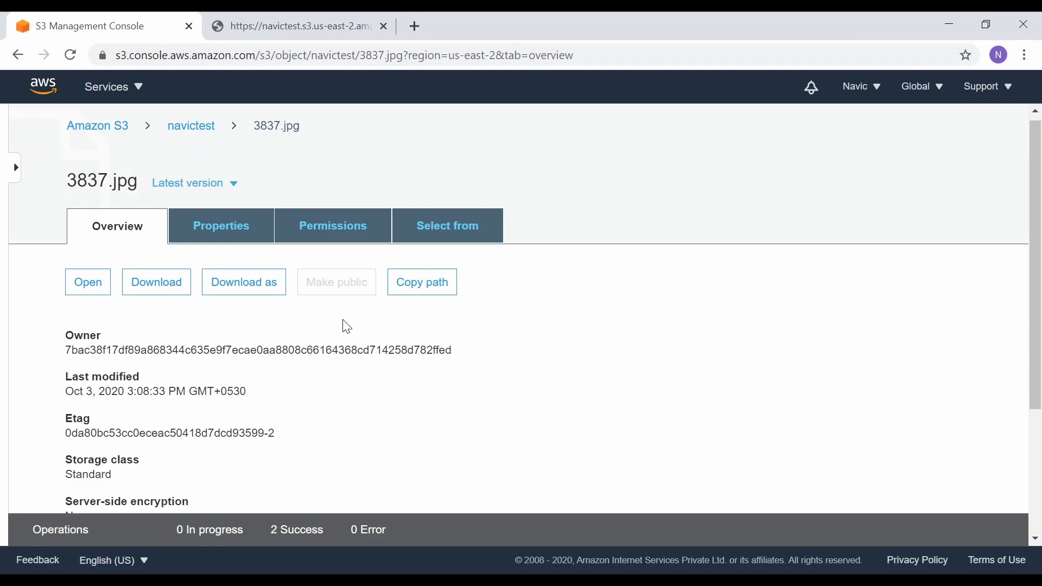
left_click(95, 127)
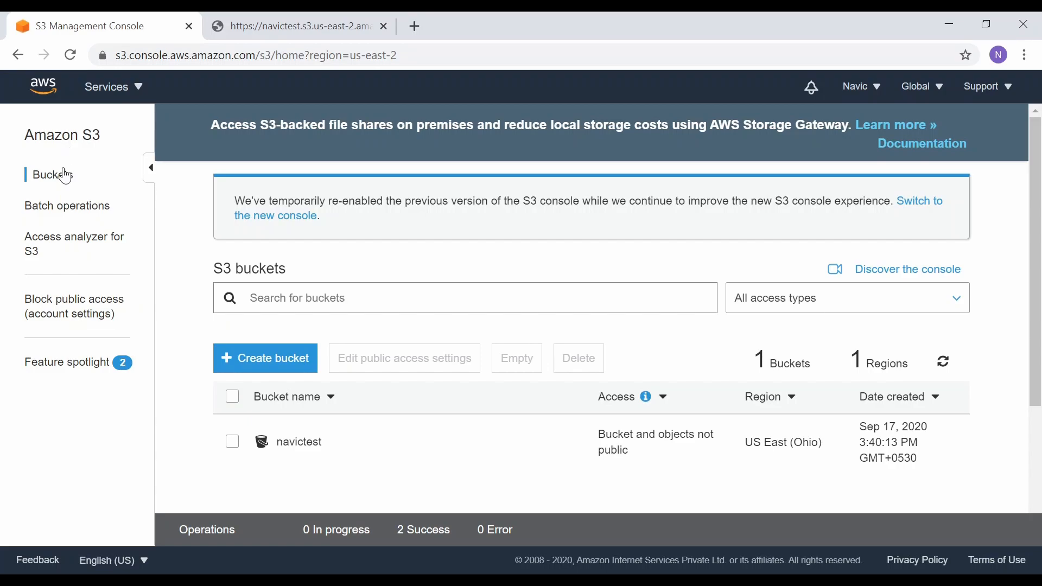
left_click(103, 311)
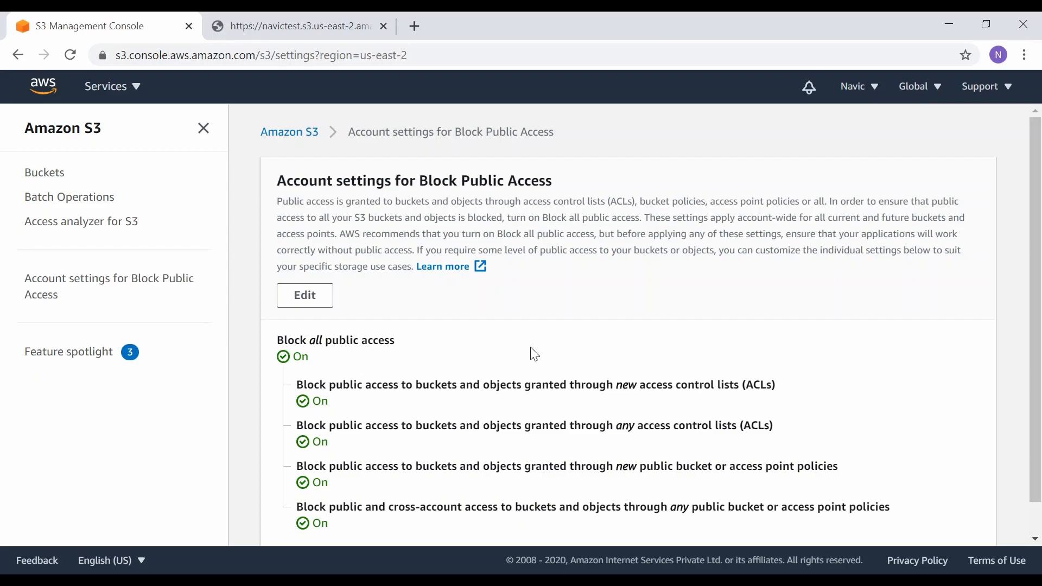
scroll(535, 355, "down", 1)
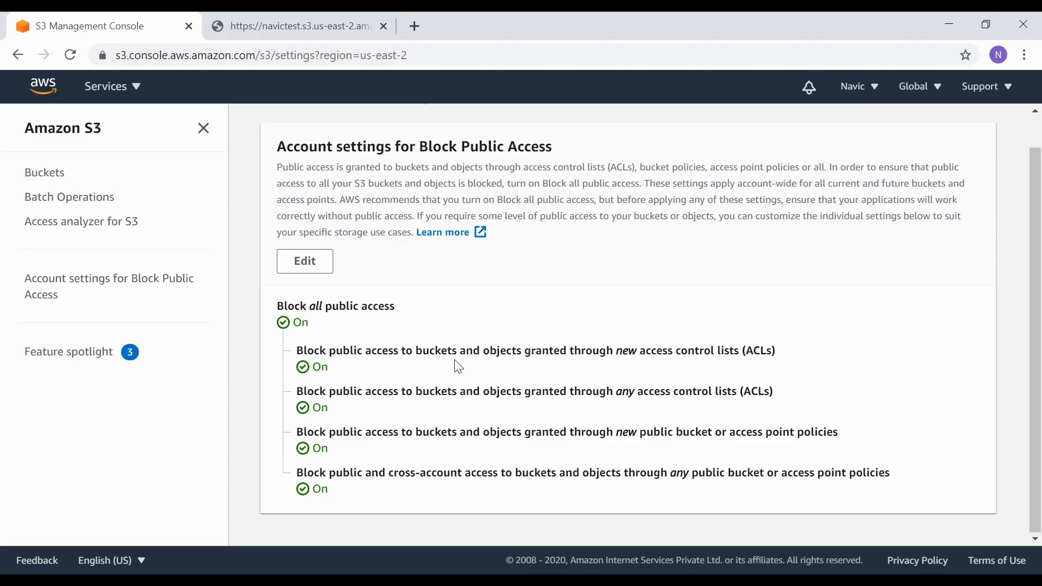
Step: Turn off Block all public access in the account settings and confirm the change by entering "confirm"
left_click(313, 269)
scroll(584, 378, "down", 2)
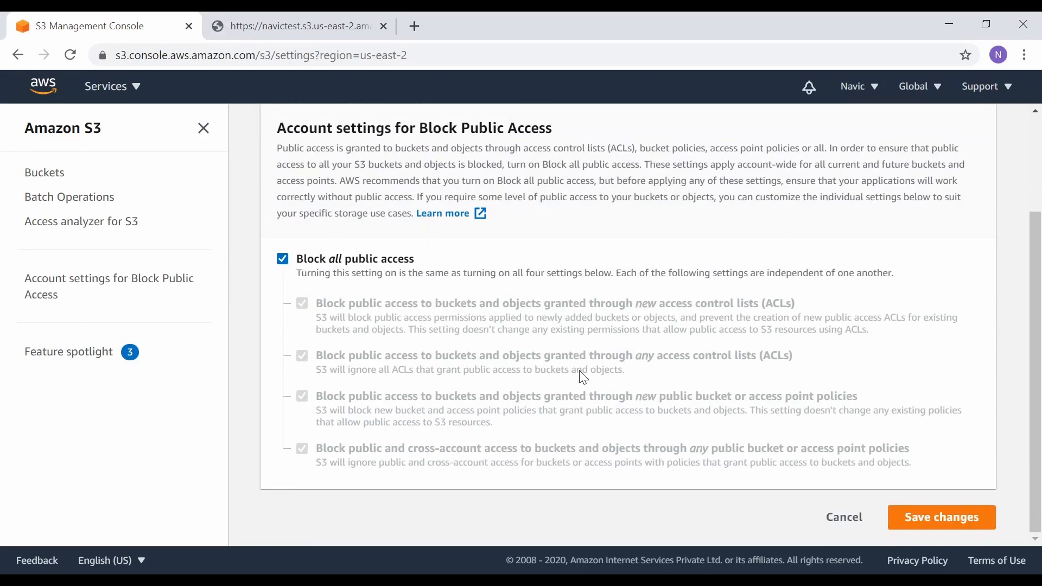
left_click(282, 259)
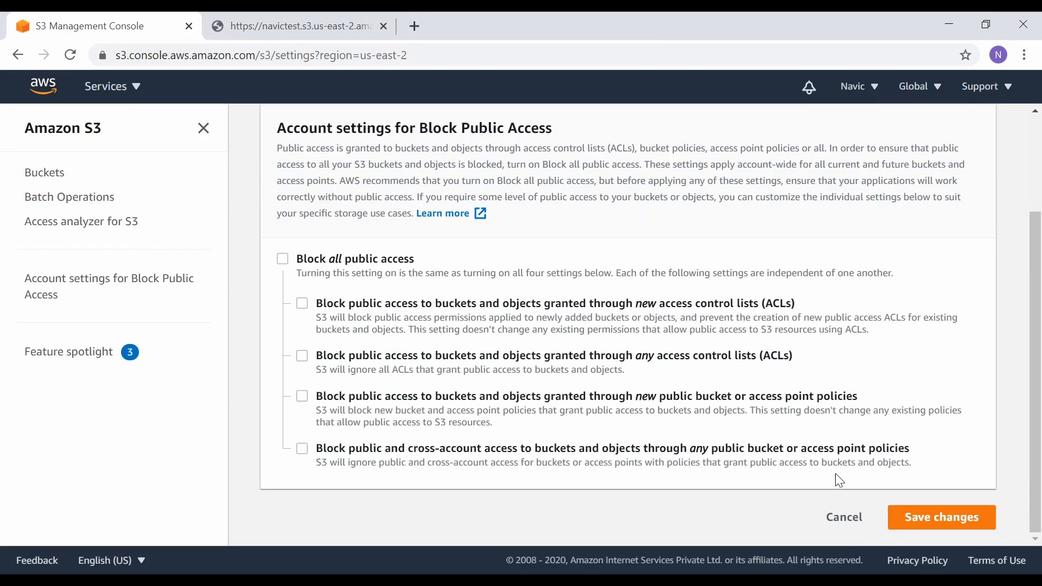
left_click(930, 512)
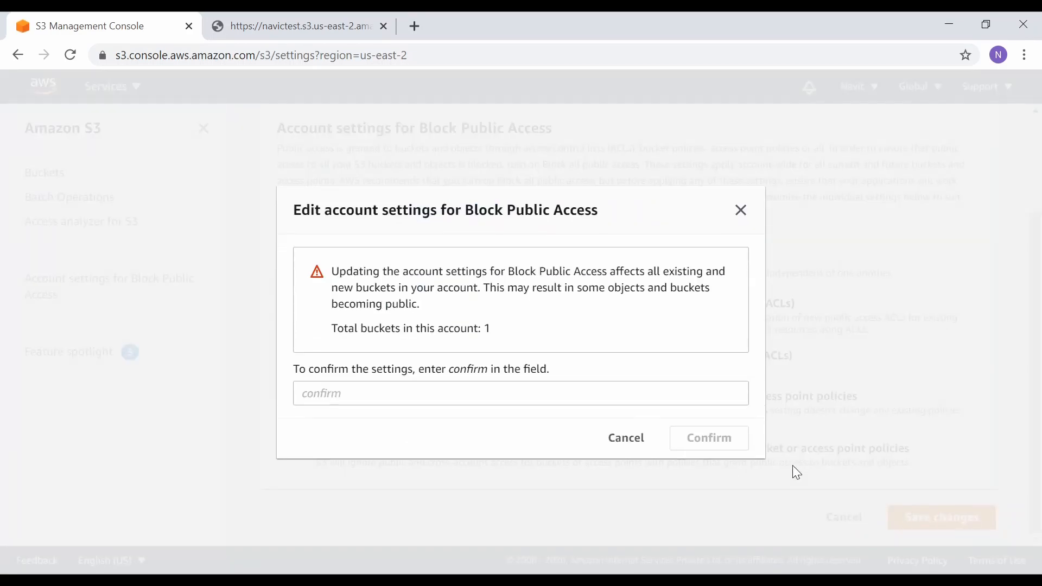
left_click(595, 390)
type("co")
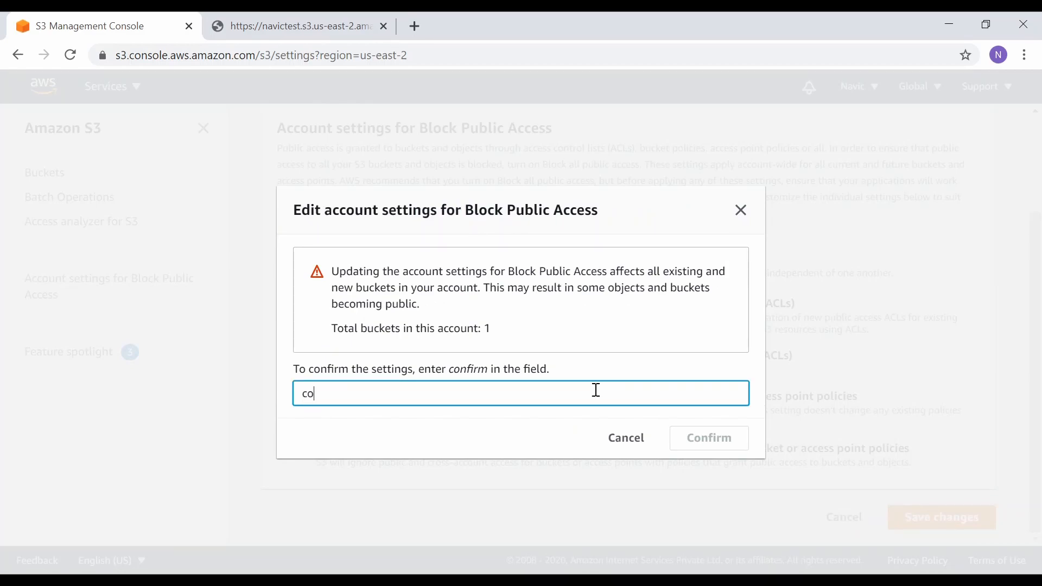
type("nfirm")
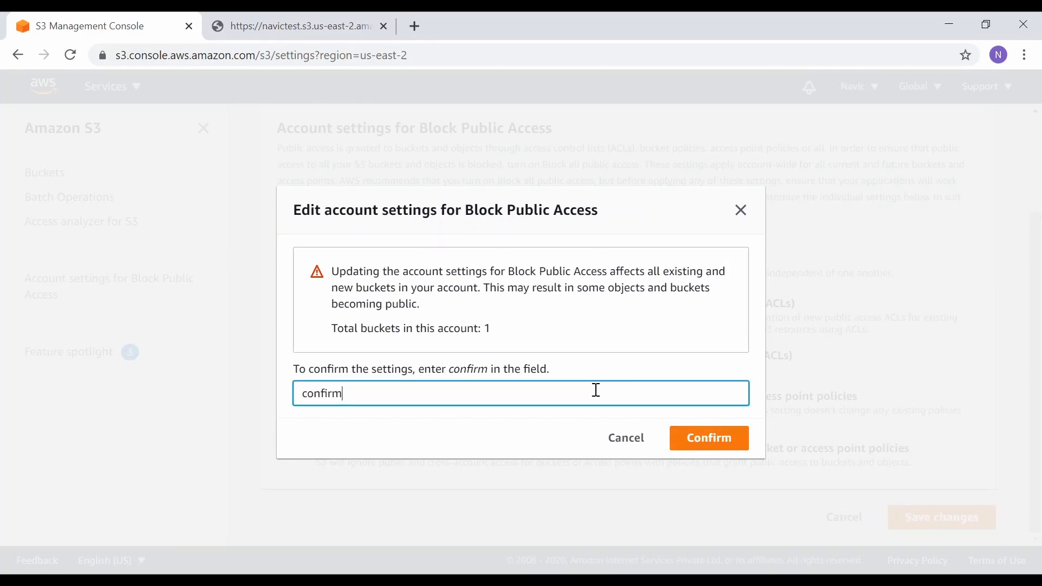
left_click(721, 452)
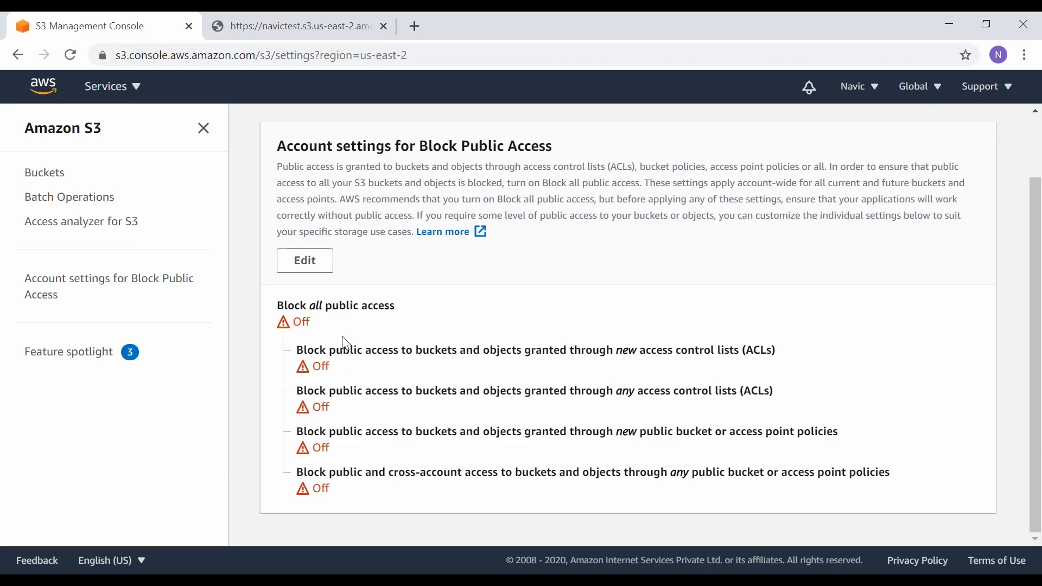
Step: Open the details of 3837.jpg in the navictest bucket, test its object URL again and close the opened page
left_click(42, 174)
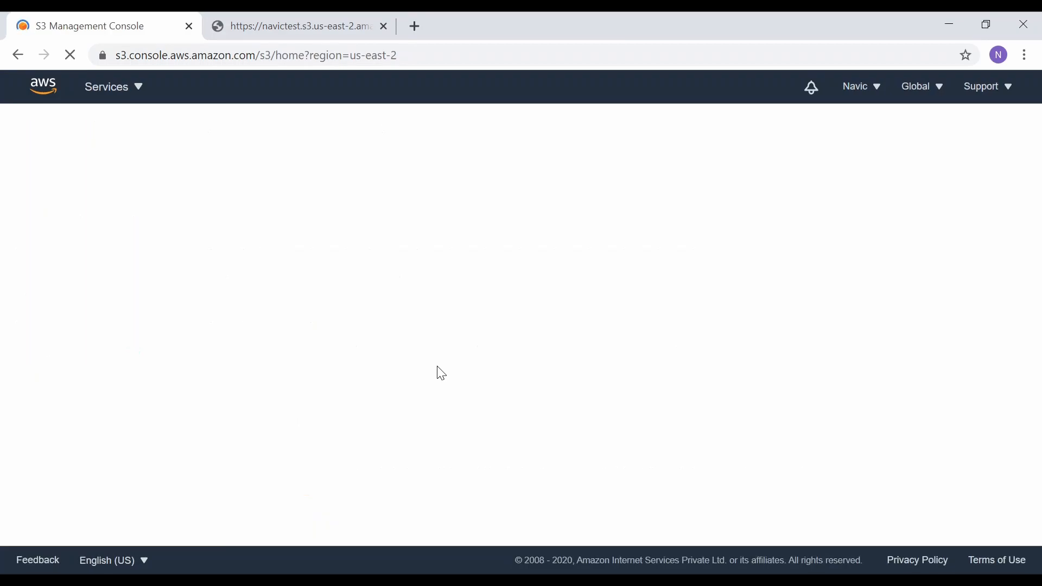
left_click(383, 25)
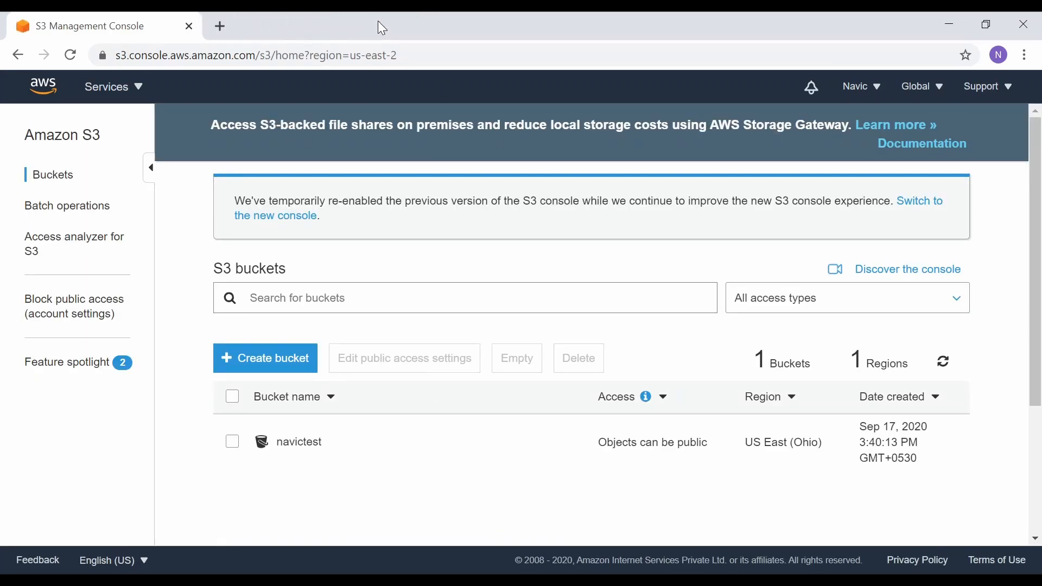
left_click(281, 444)
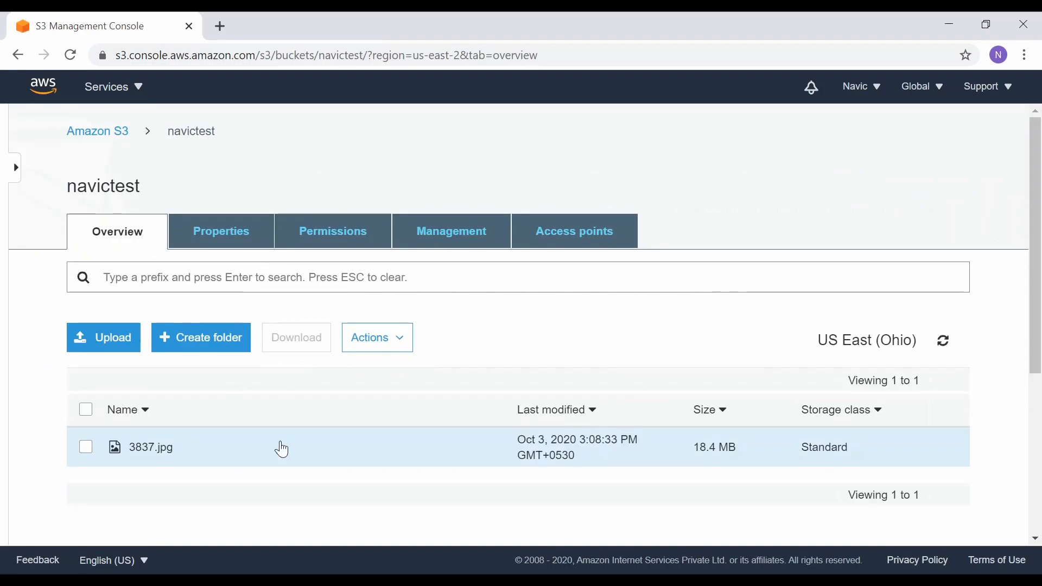
left_click(152, 449)
scroll(364, 448, "down", 3)
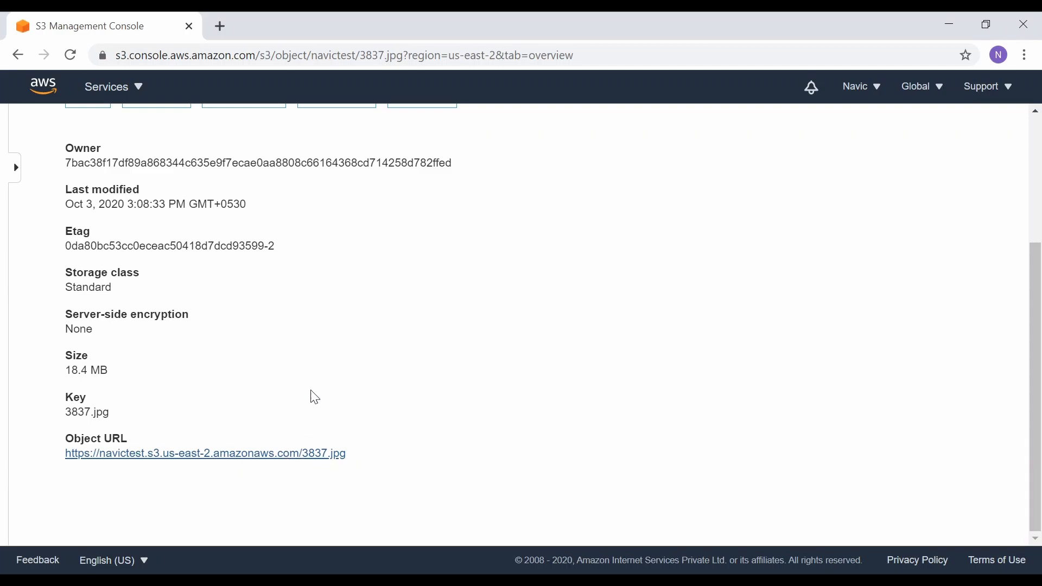
left_click(308, 331)
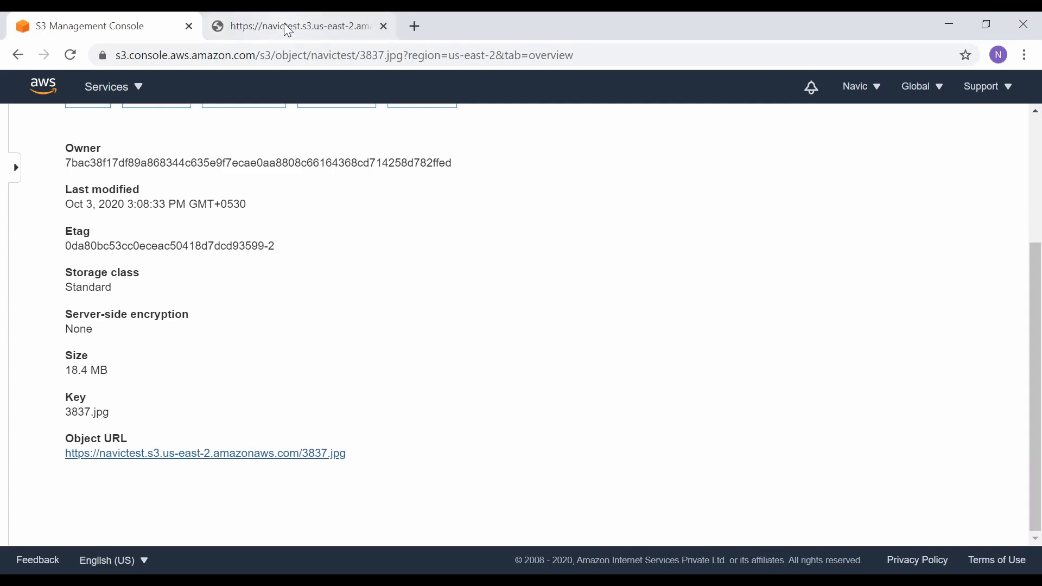
left_click(287, 27)
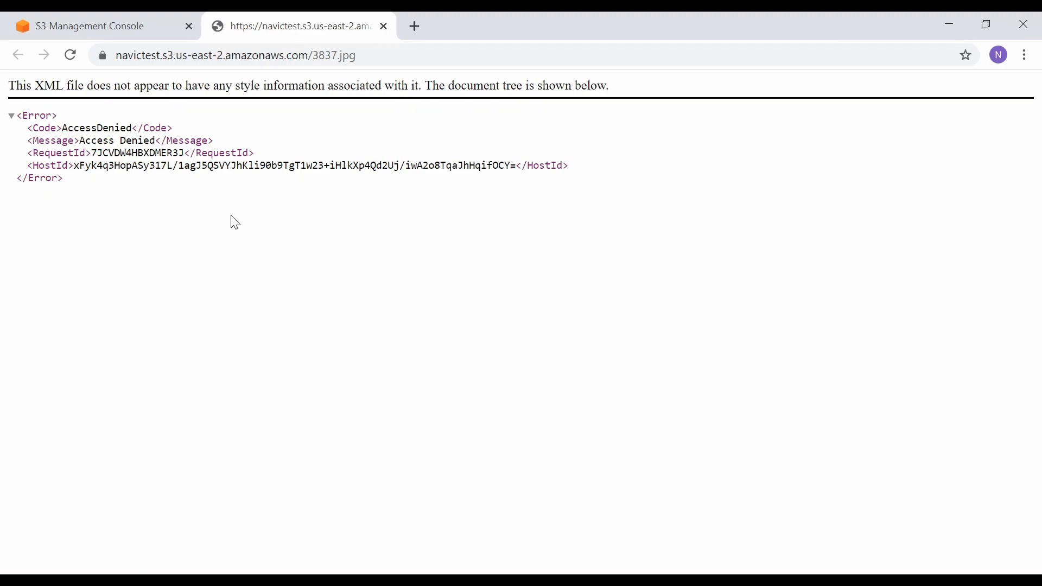
left_click(385, 26)
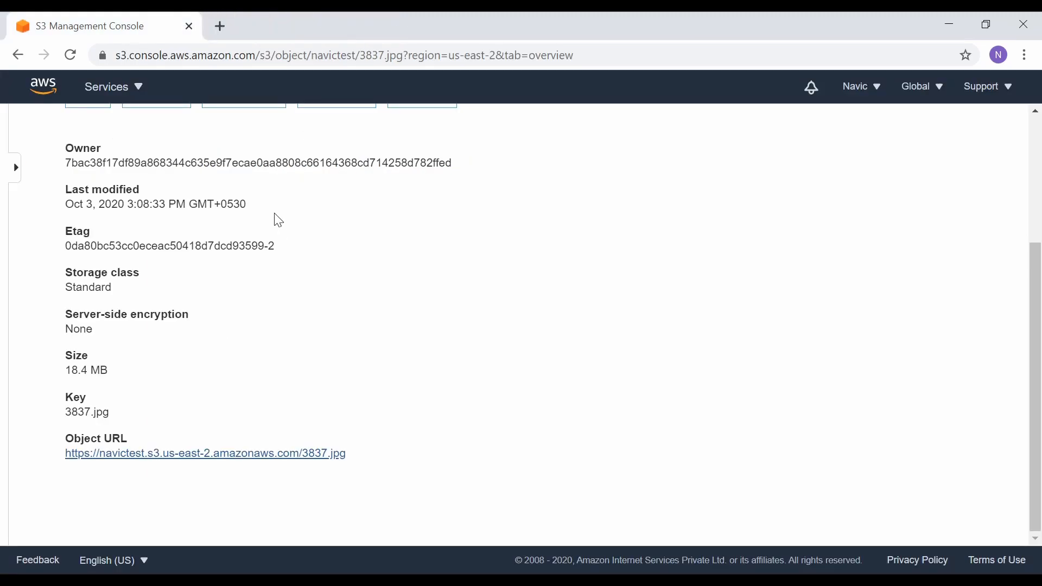
Step: Go back to the S3 home page and review the account settings for Block Public Access
scroll(276, 220, "up", 3)
scroll(276, 216, "up", 1)
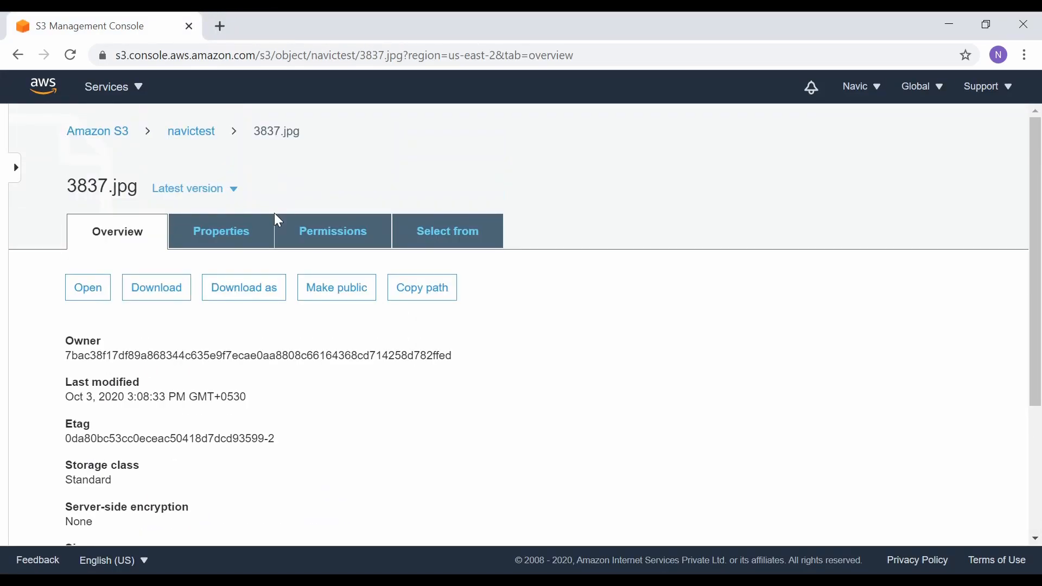
left_click(98, 92)
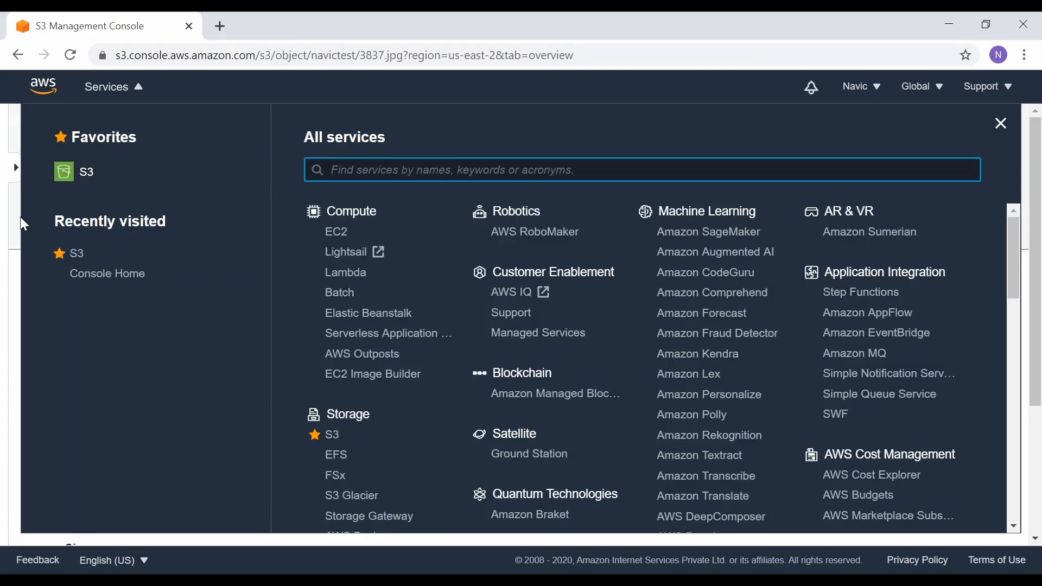
left_click(17, 297)
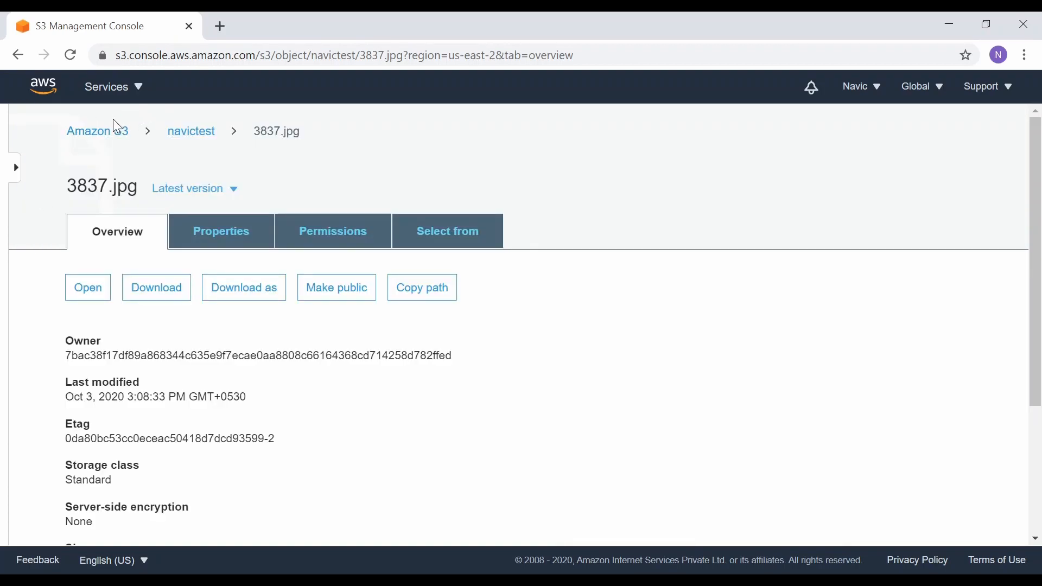
left_click(70, 132)
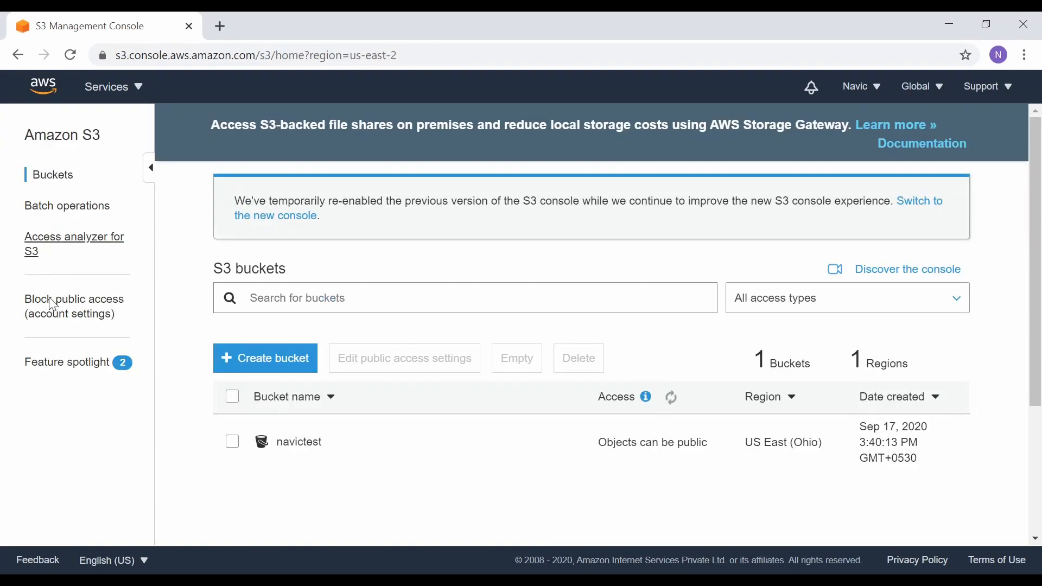
left_click(51, 313)
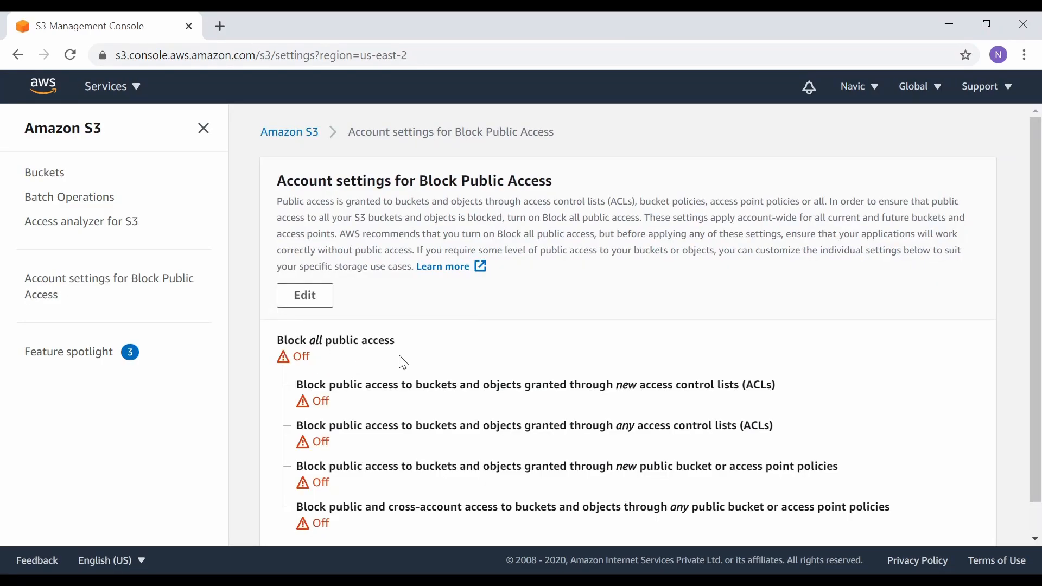
Step: Reopen 3837.jpg in the navictest bucket and make the object public
left_click(58, 179)
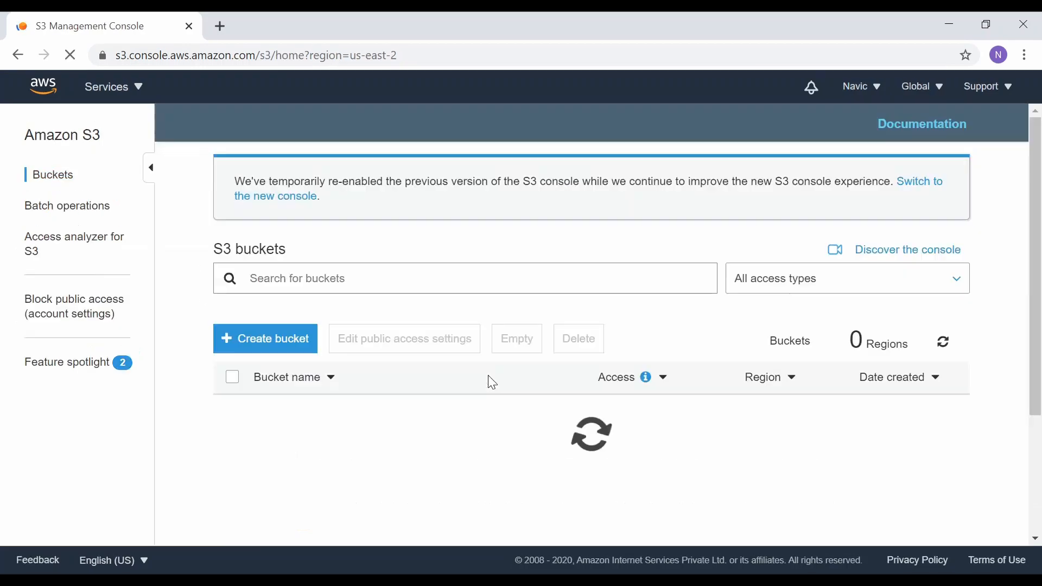
scroll(489, 380, "down", 3)
left_click(302, 252)
scroll(245, 345, "down", 3)
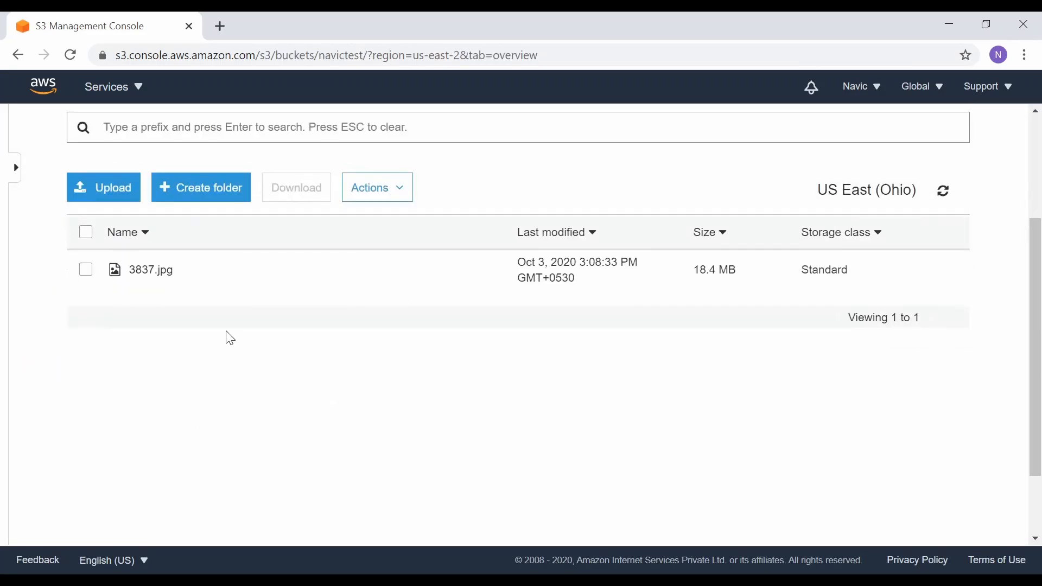
left_click(146, 270)
scroll(355, 443, "down", 3)
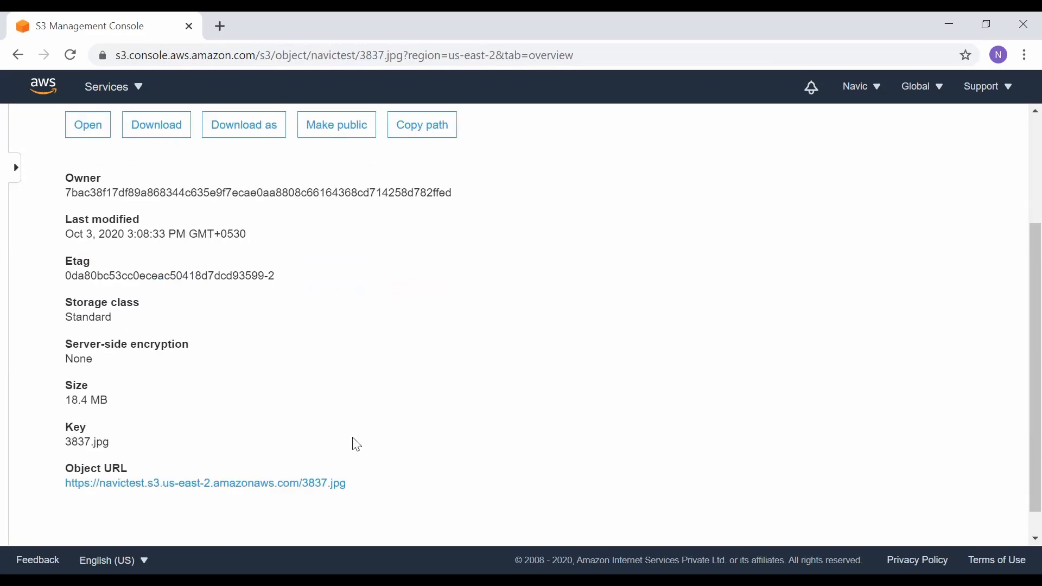
scroll(393, 414, "up", 2)
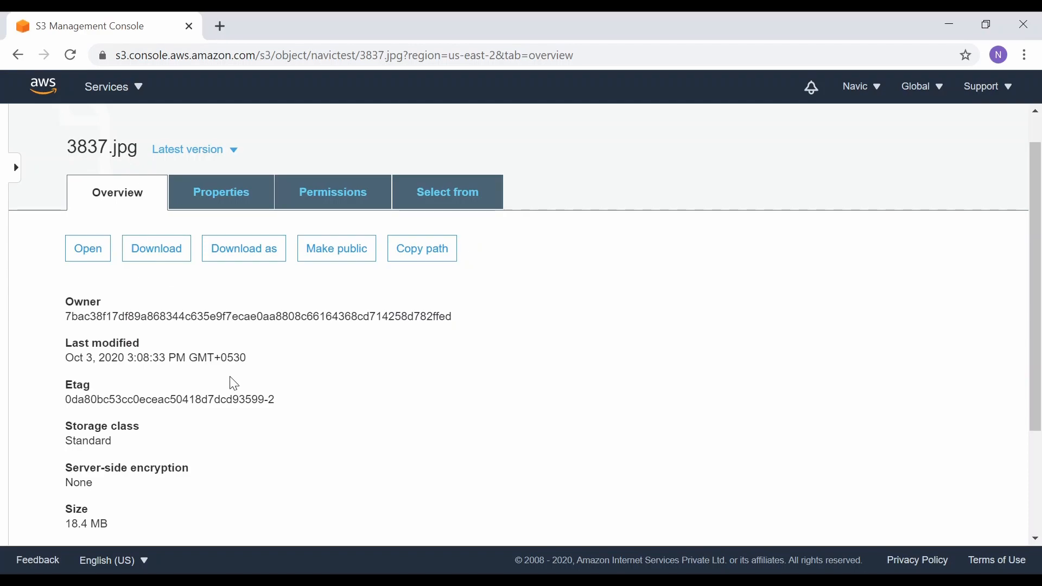
left_click(340, 251)
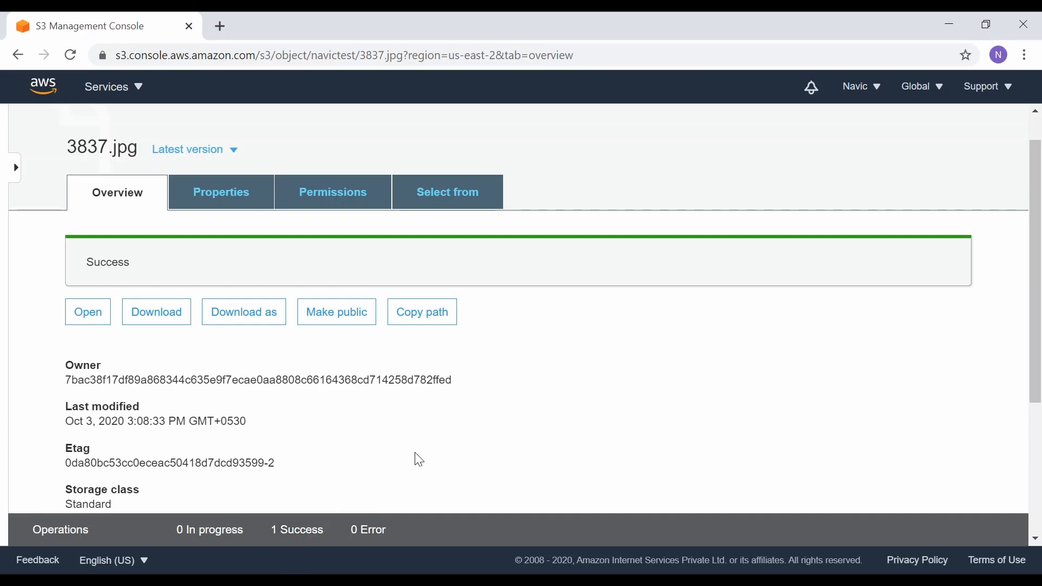
Step: View the image 3837.jpg through its object URL, then return to the S3 console
scroll(419, 460, "down", 4)
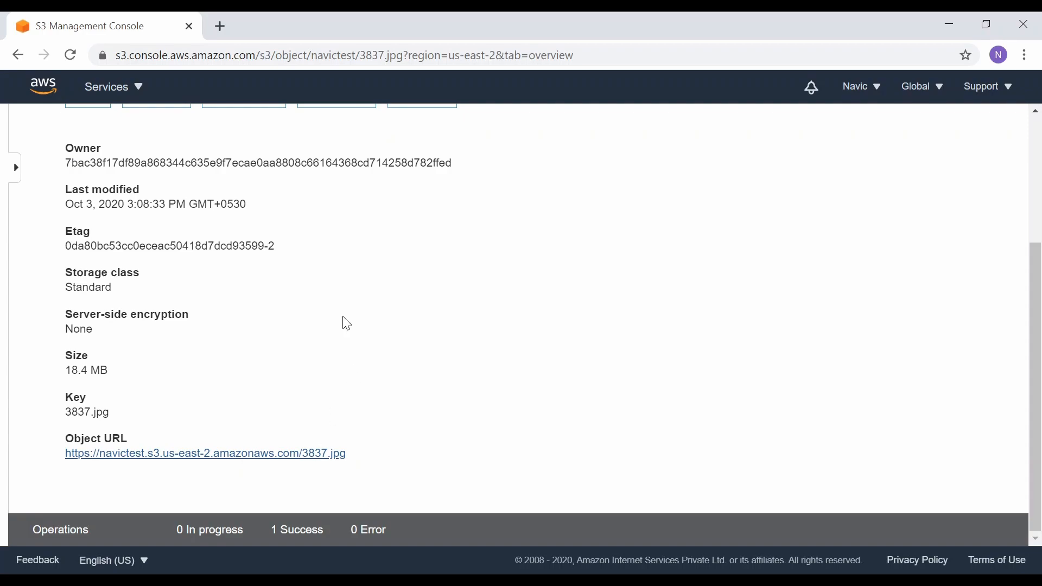
left_click(271, 25)
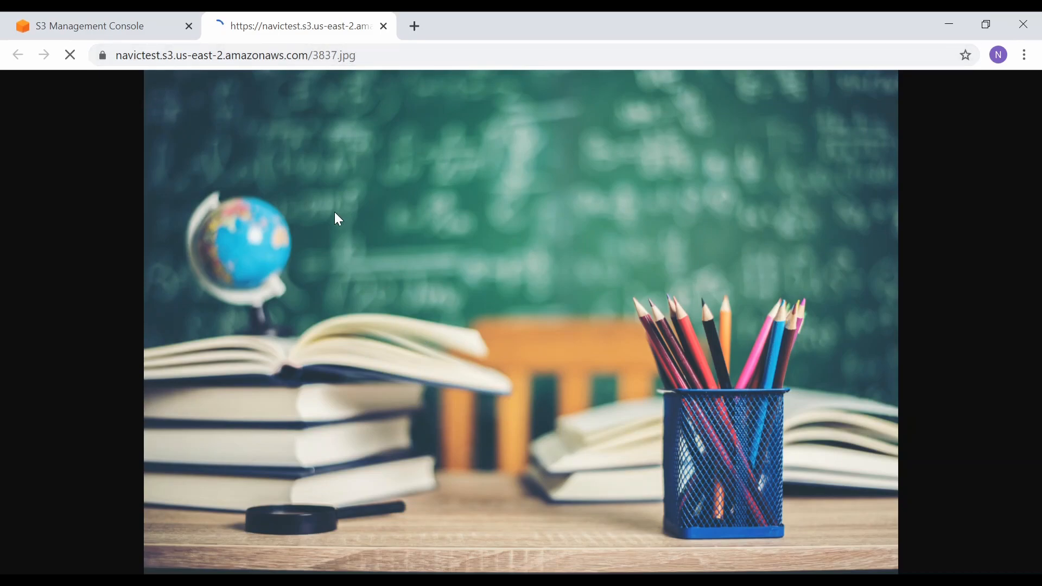
left_click(89, 26)
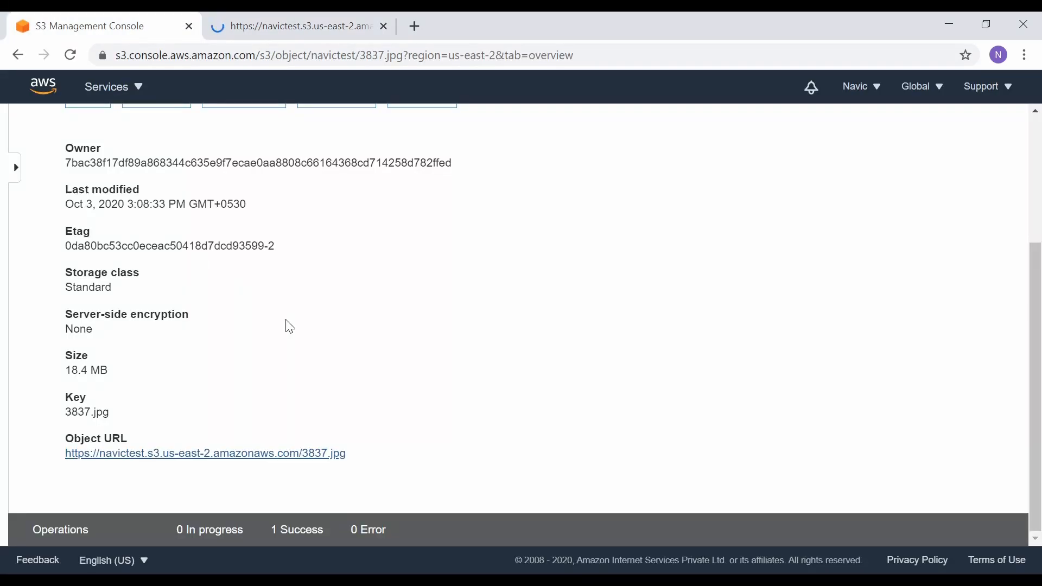
Step: Remove the Everyone group's Read object access in the permissions of 3837.jpg and save
scroll(341, 362, "up", 3)
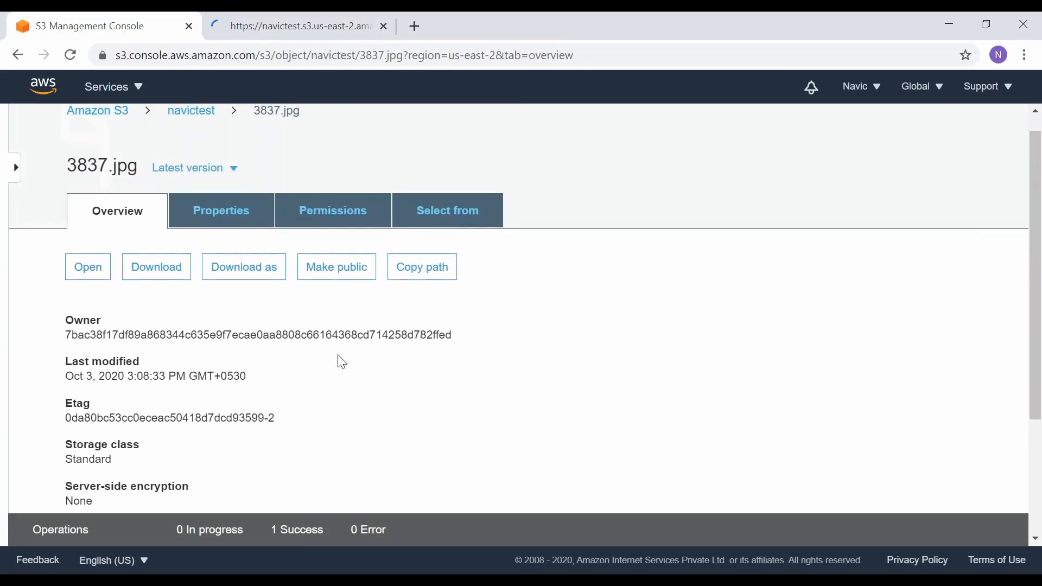
scroll(341, 362, "down", 2)
scroll(341, 361, "up", 2)
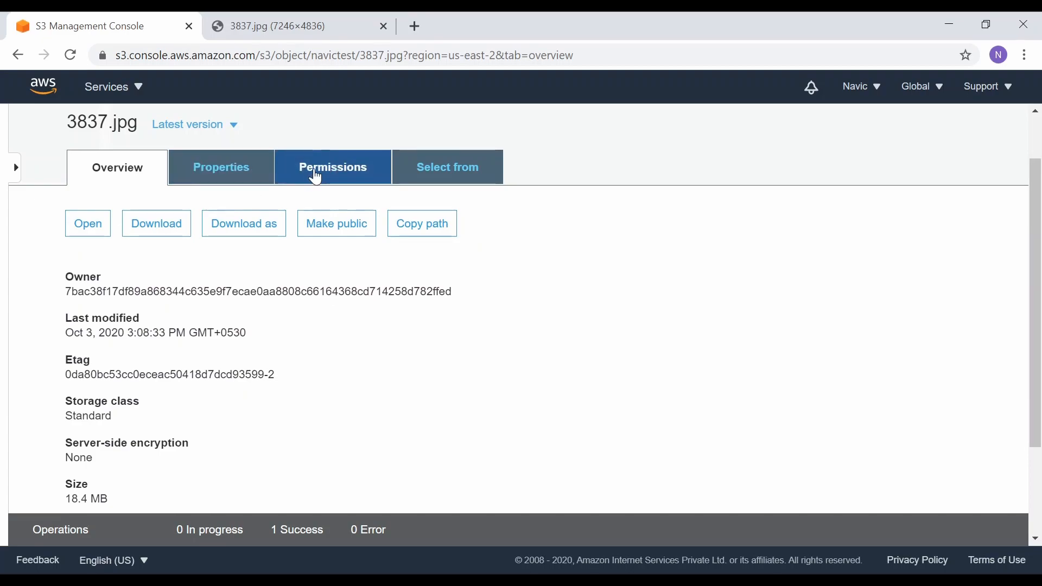
left_click(217, 173)
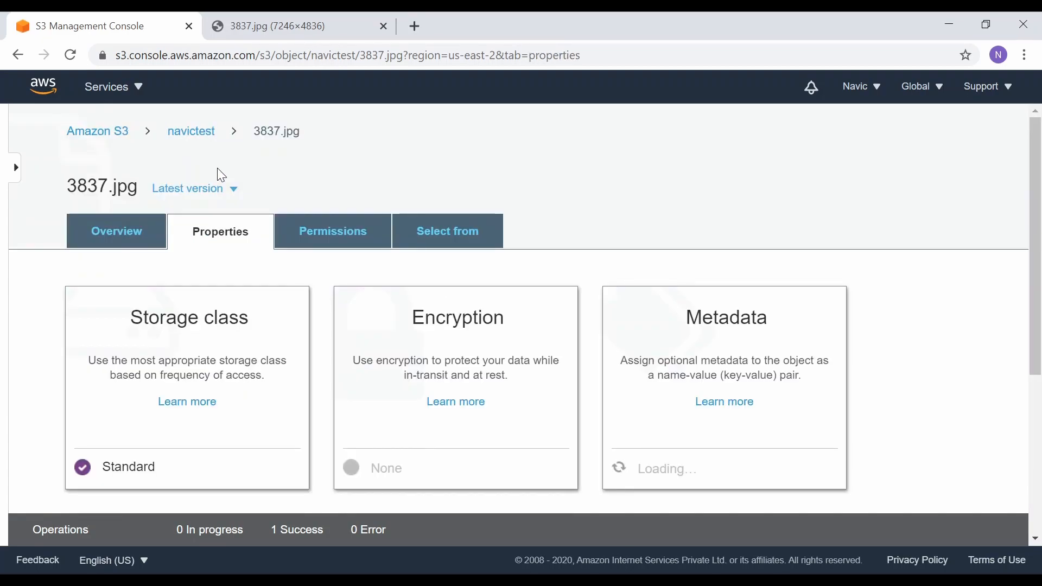
left_click(328, 229)
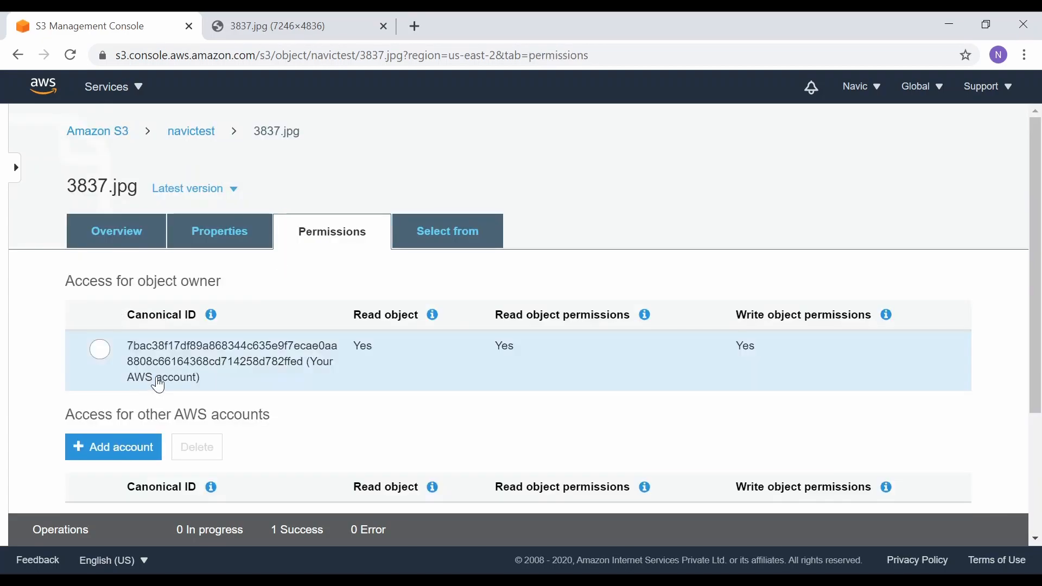
scroll(159, 386, "down", 3)
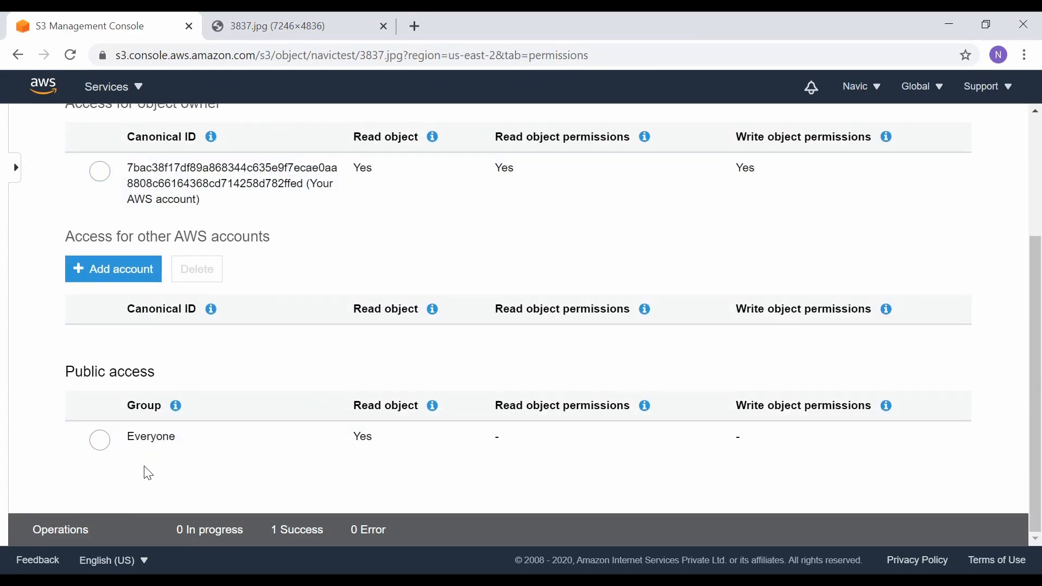
left_click(102, 443)
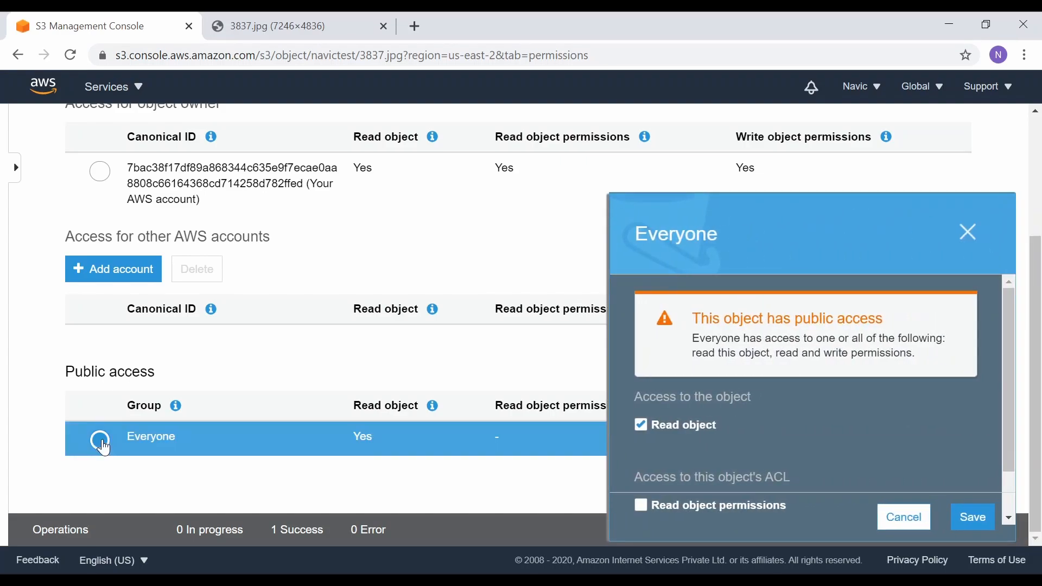
scroll(782, 444, "down", 1)
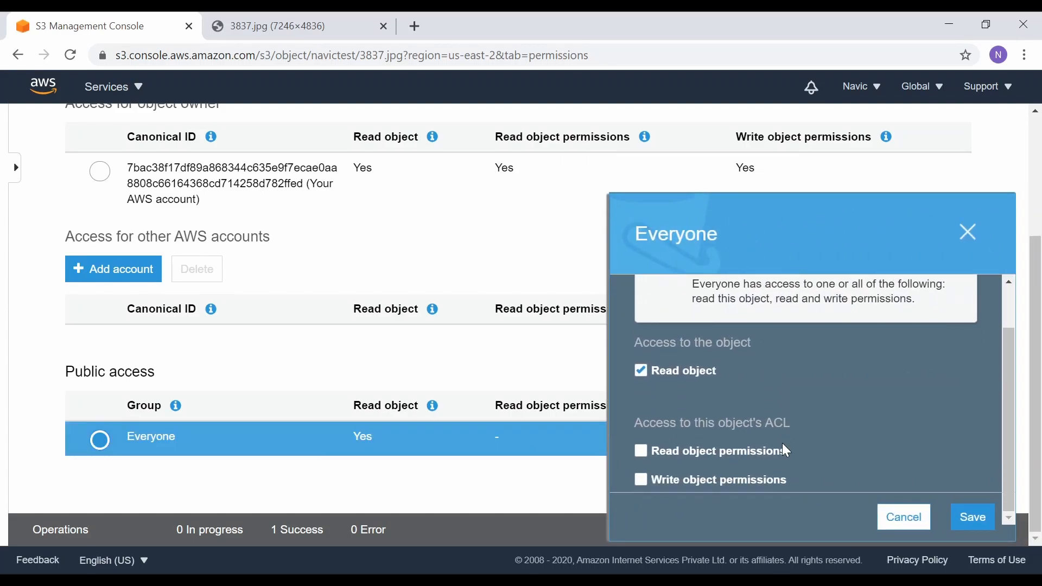
left_click(646, 376)
left_click(974, 519)
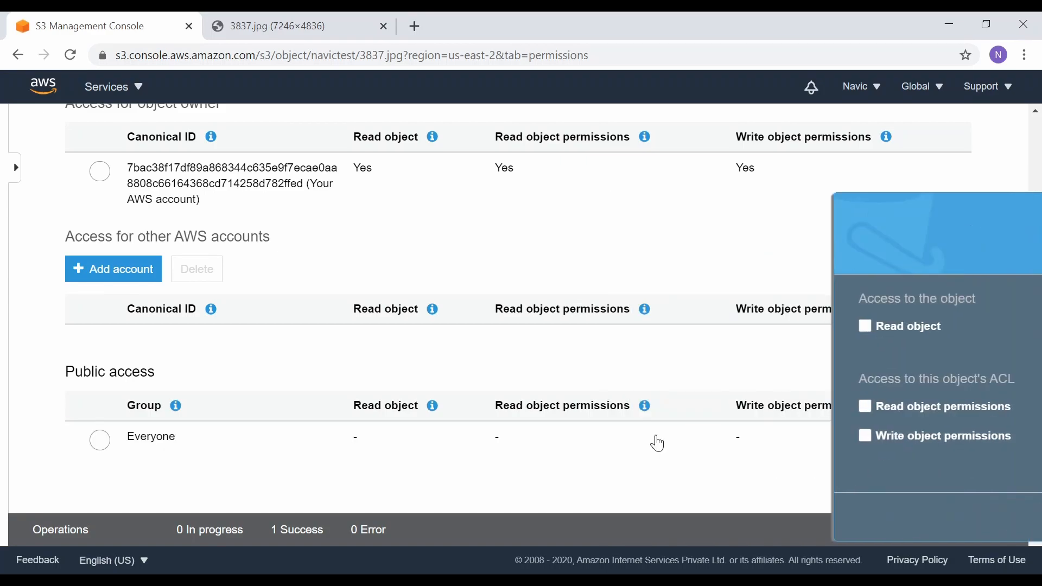
scroll(344, 385, "up", 3)
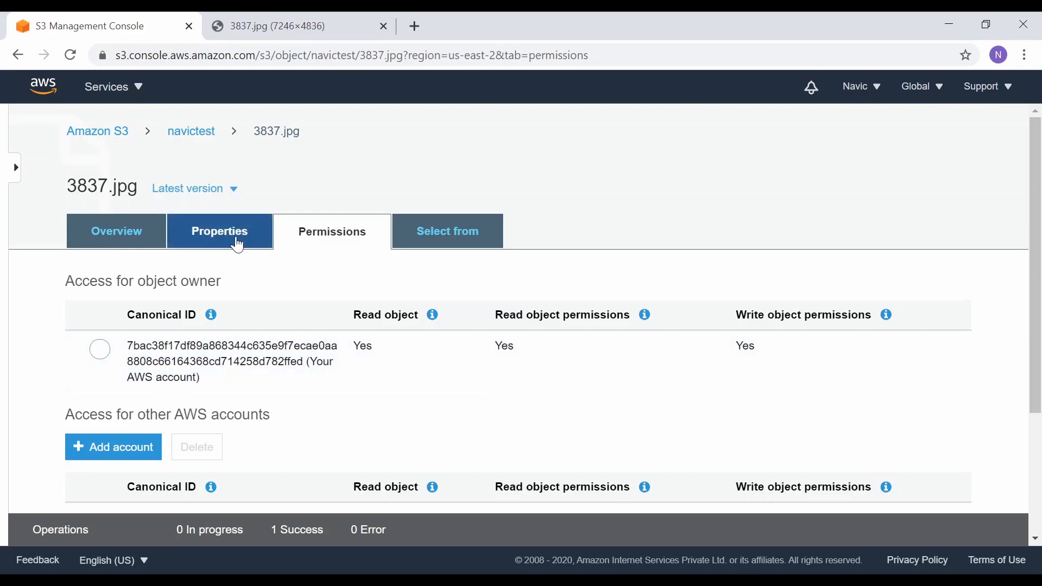
Step: Close the old image view, reopen the object URL of 3837.jpg to test public access, and return to the S3 console
left_click(106, 232)
scroll(272, 400, "down", 3)
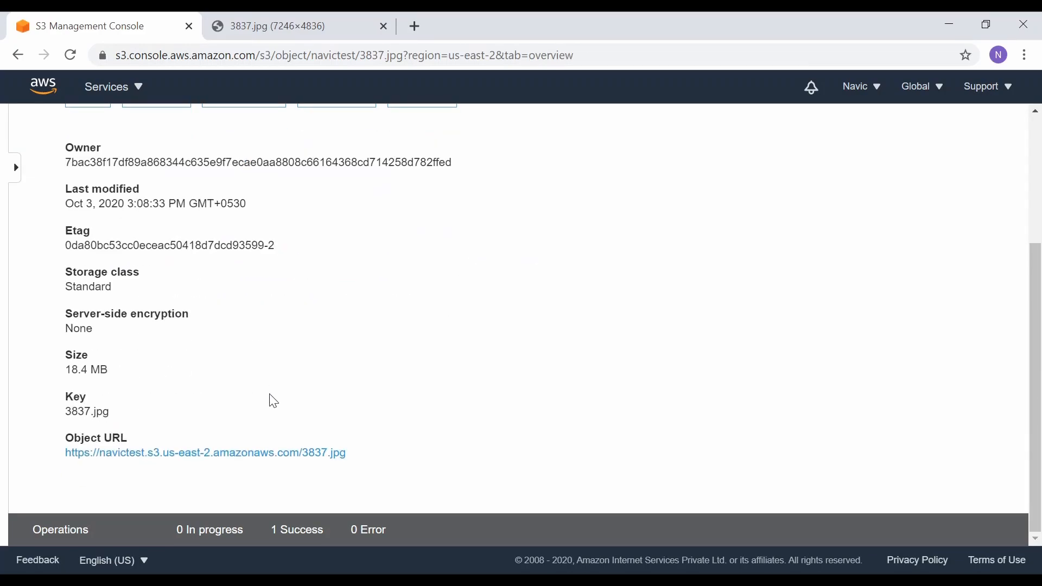
left_click(384, 26)
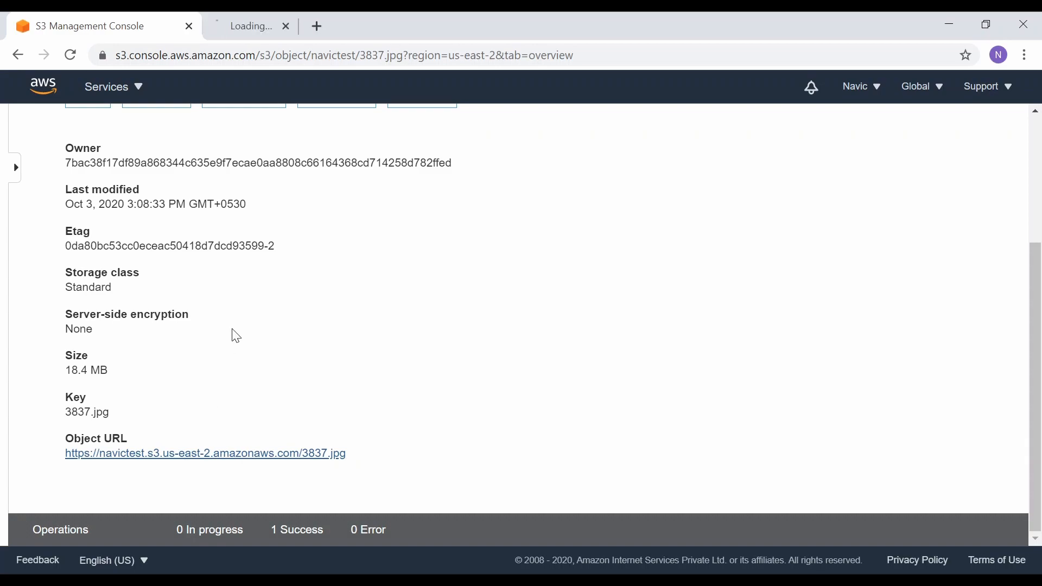
left_click(278, 31)
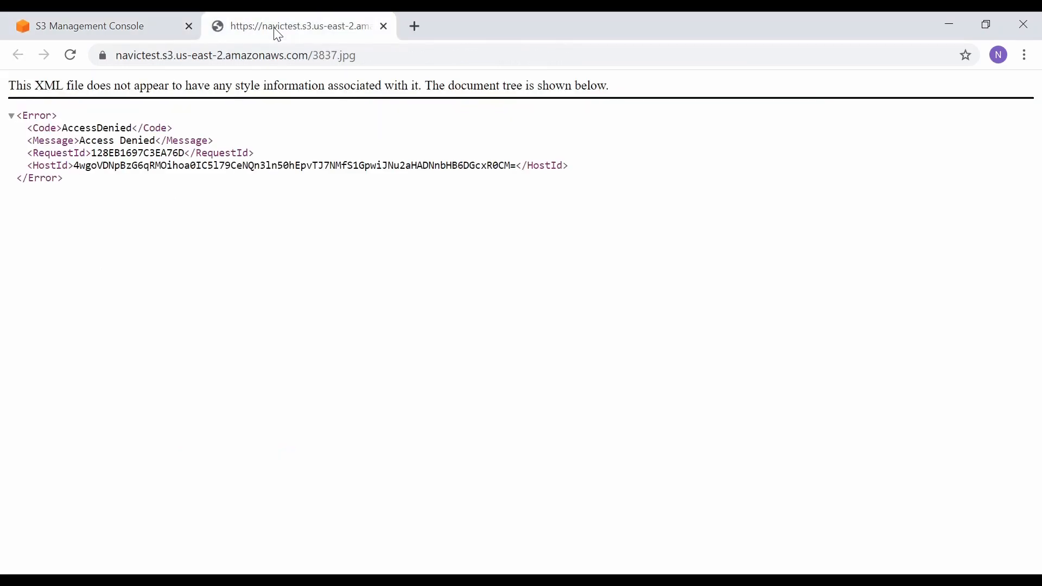
left_click(148, 25)
scroll(408, 294, "up", 2)
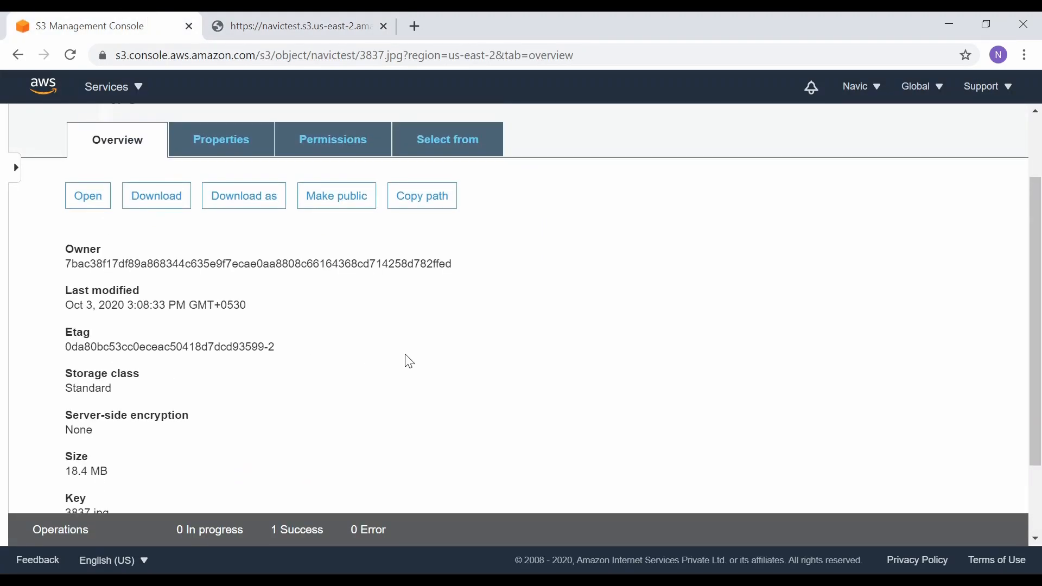
Step: Set the encryption of 3837.jpg to AES-256 in its properties and save
scroll(408, 360, "up", 1)
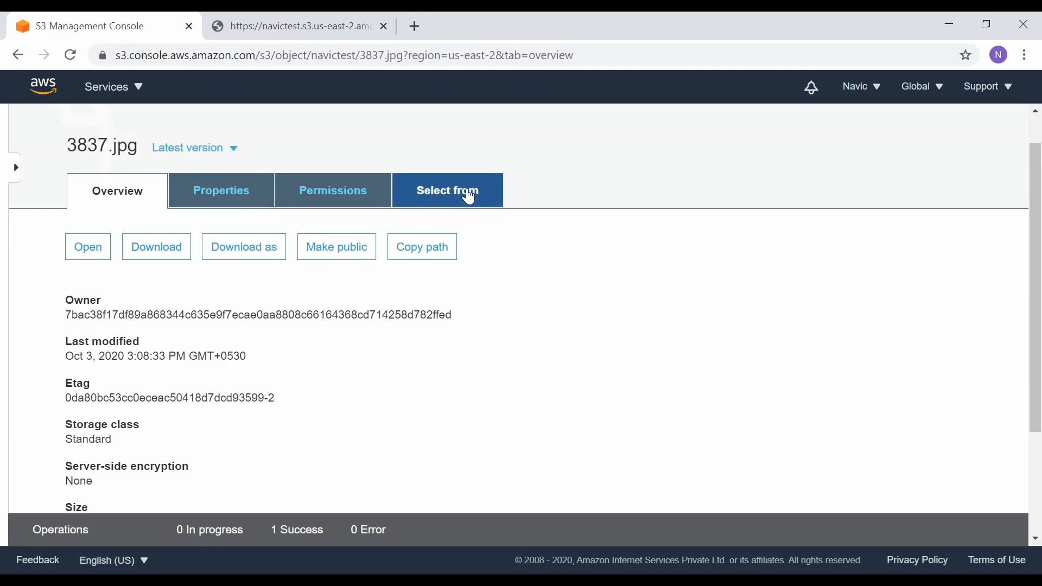
left_click(246, 207)
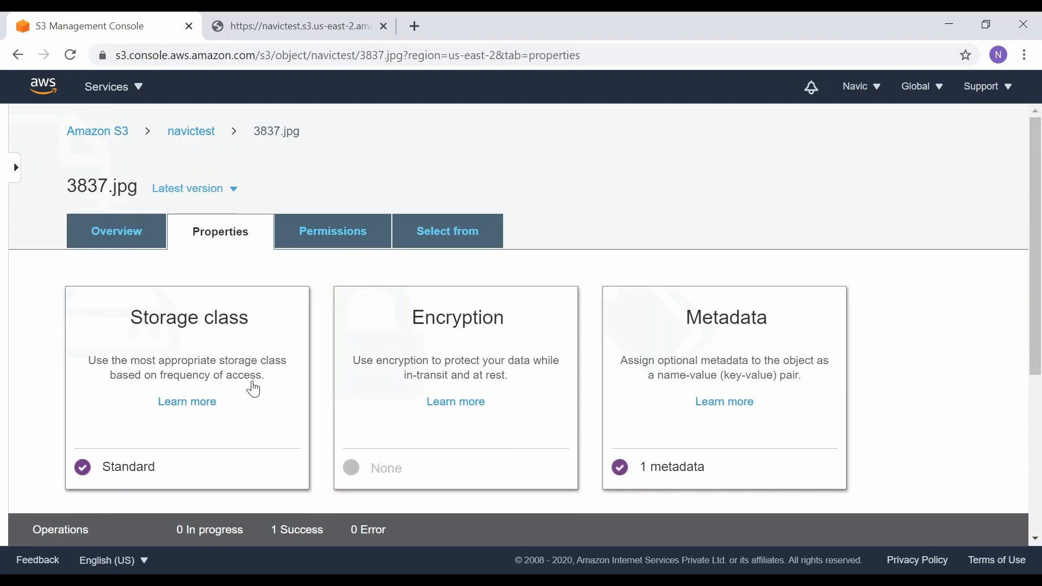
scroll(254, 389, "down", 2)
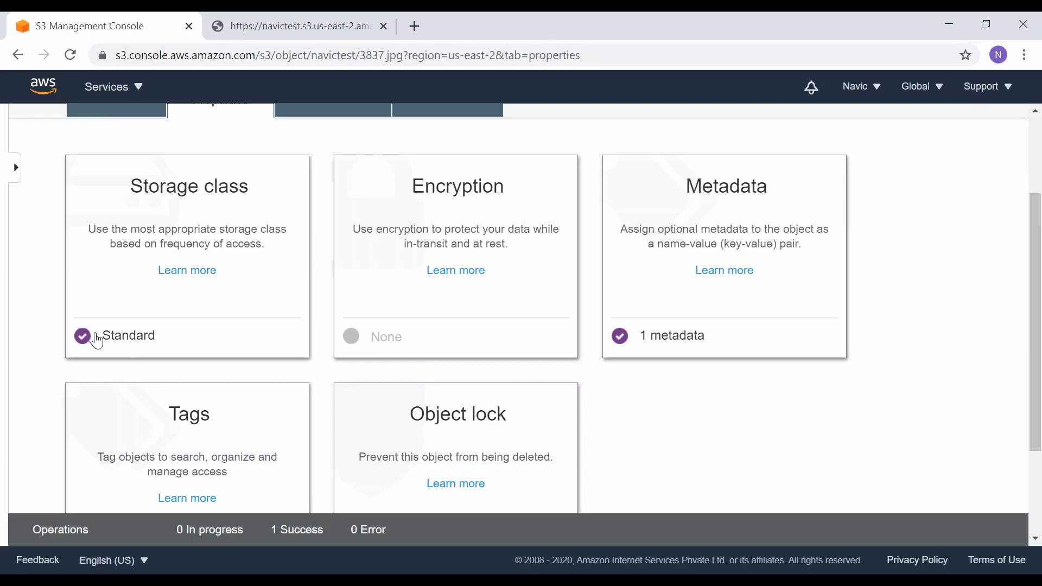
left_click(452, 196)
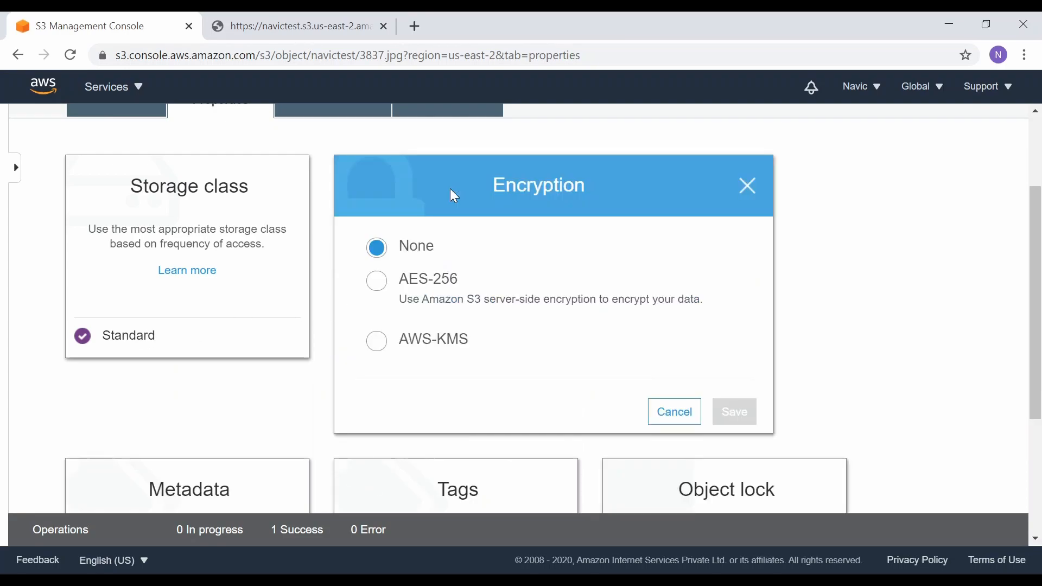
left_click(380, 295)
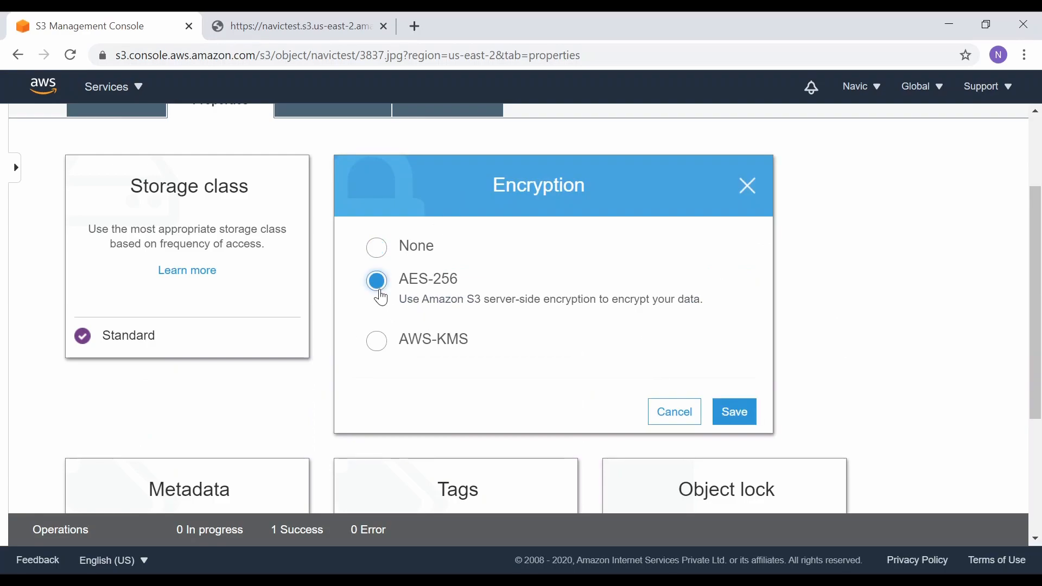
left_click(735, 415)
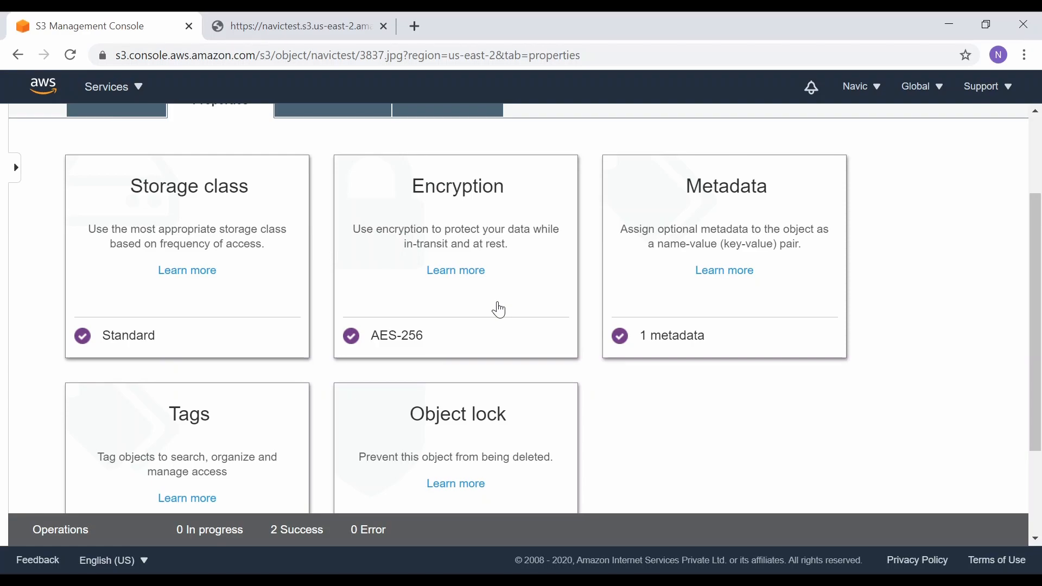
Step: Review the metadata entries of 3837.jpg in its properties and close them without changes
scroll(500, 310, "up", 1)
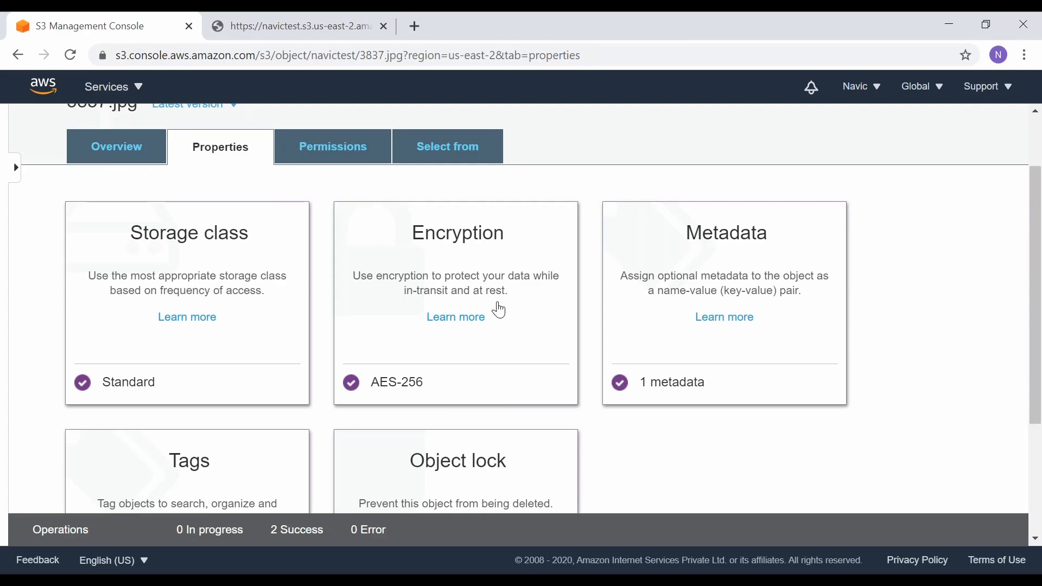
scroll(499, 310, "up", 1)
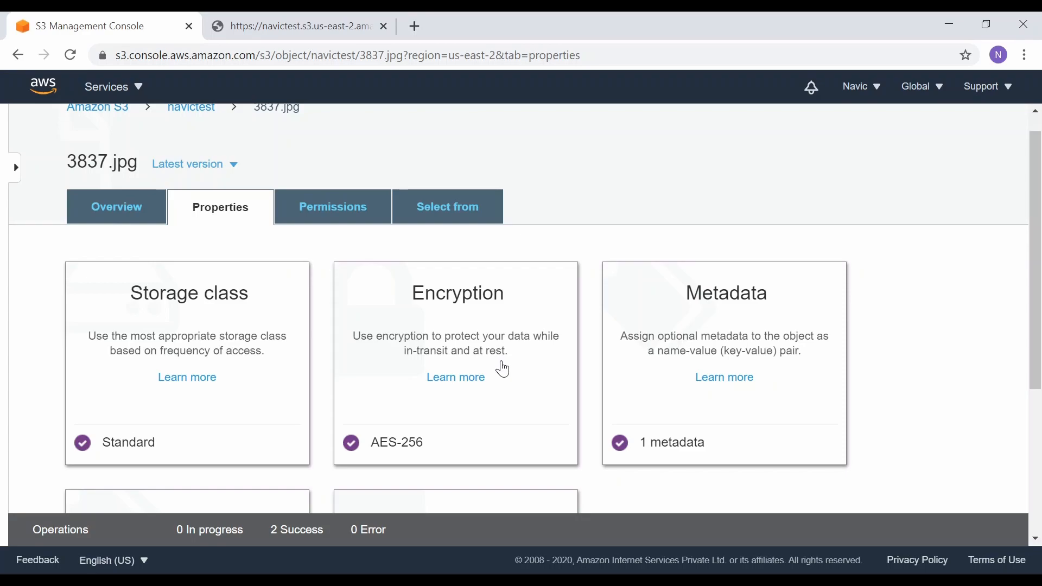
scroll(502, 369, "down", 1)
scroll(502, 369, "up", 1)
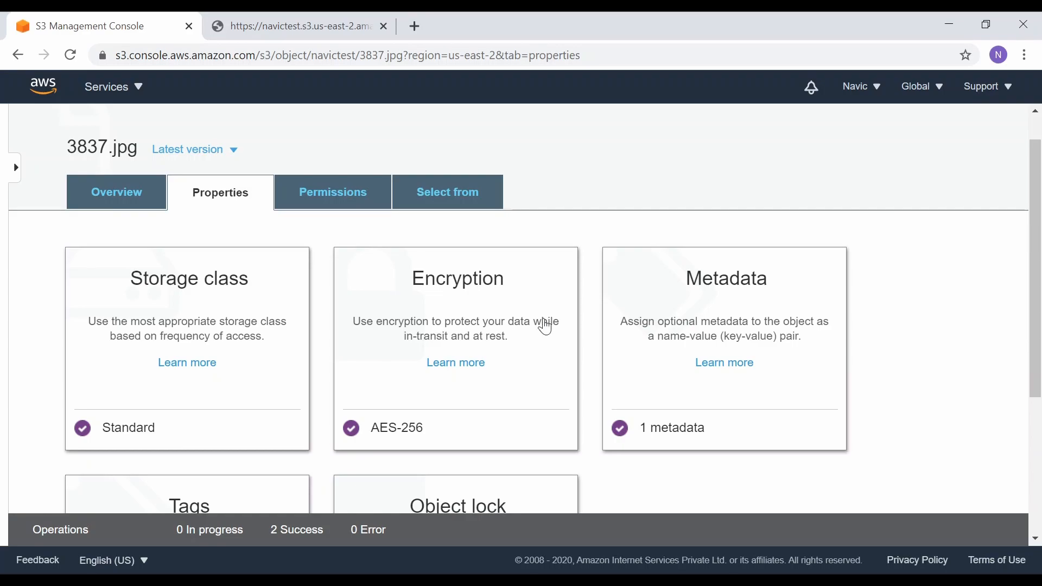
scroll(544, 326, "down", 1)
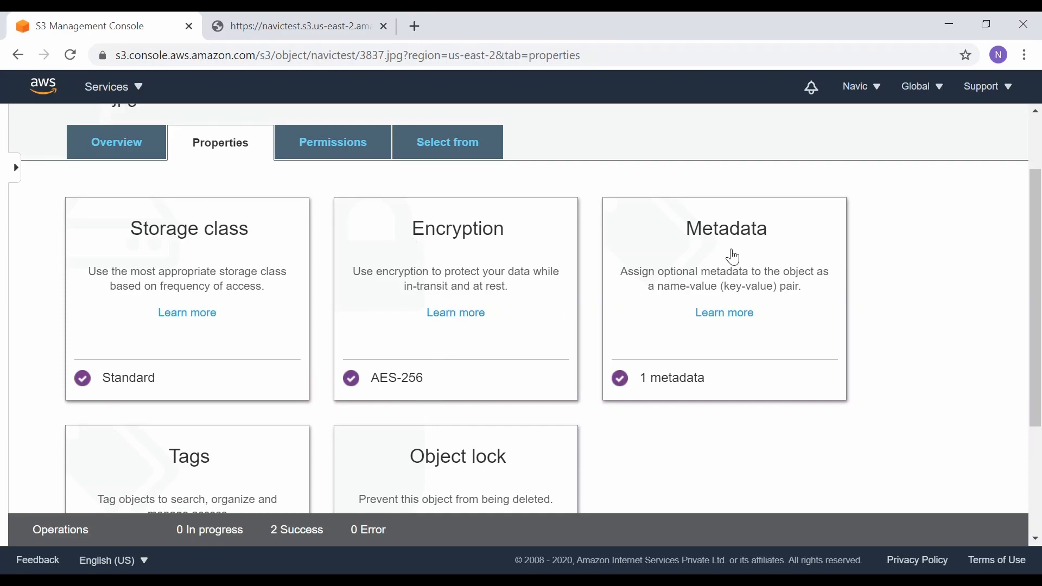
scroll(733, 257, "down", 1)
left_click(694, 199)
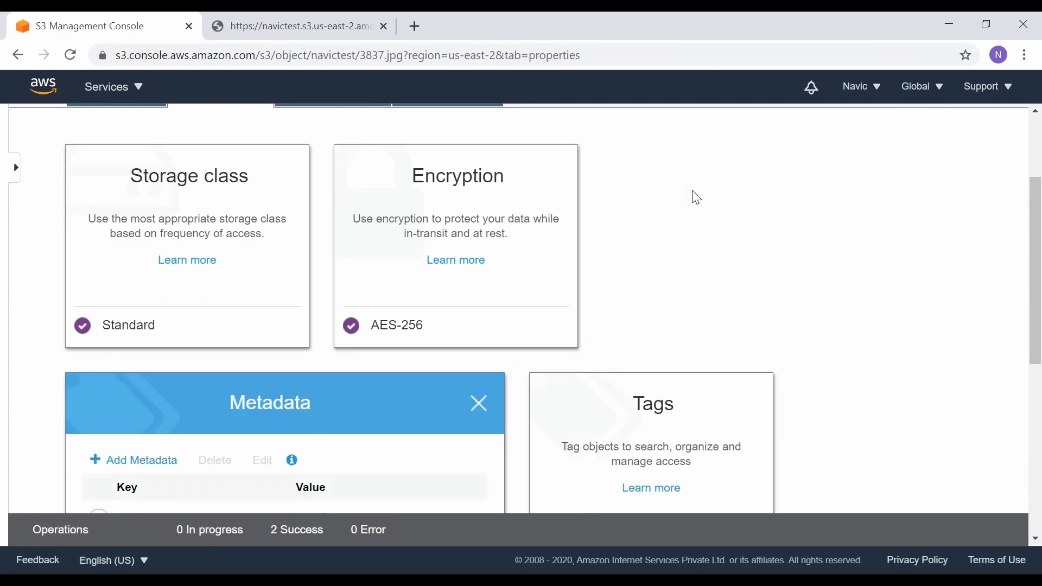
scroll(696, 198, "down", 3)
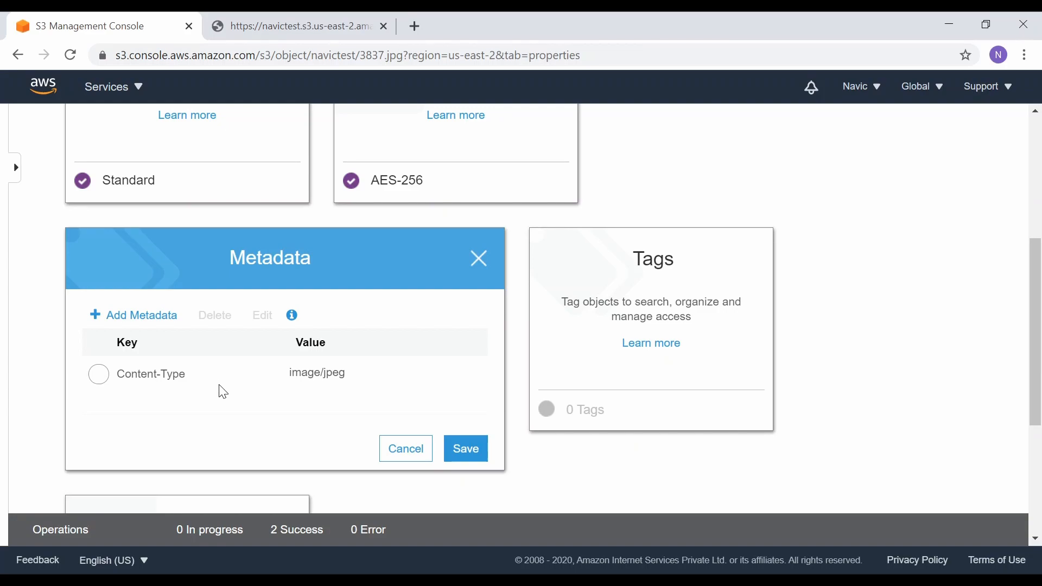
scroll(223, 392, "down", 1)
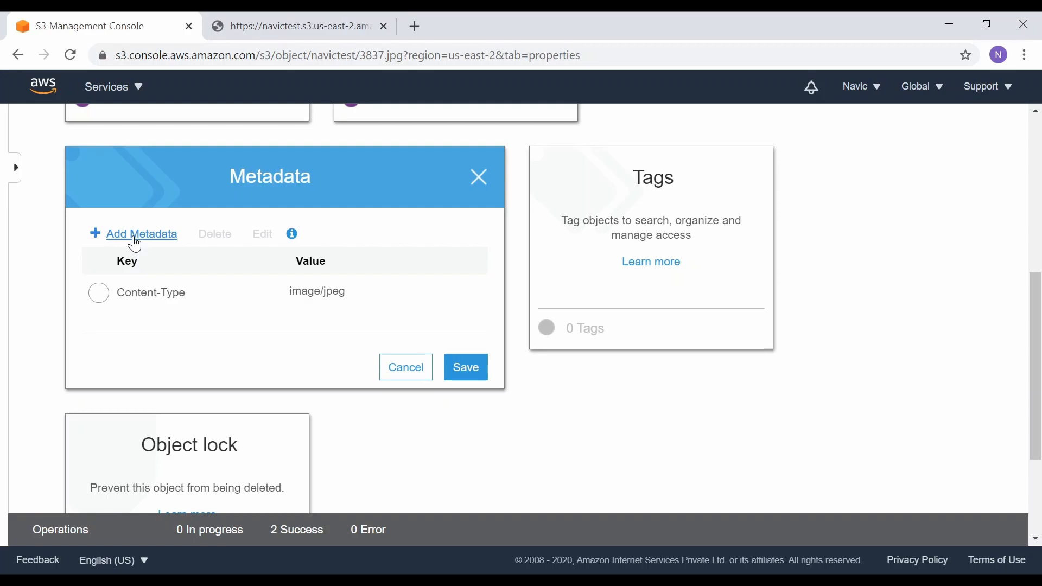
left_click(486, 180)
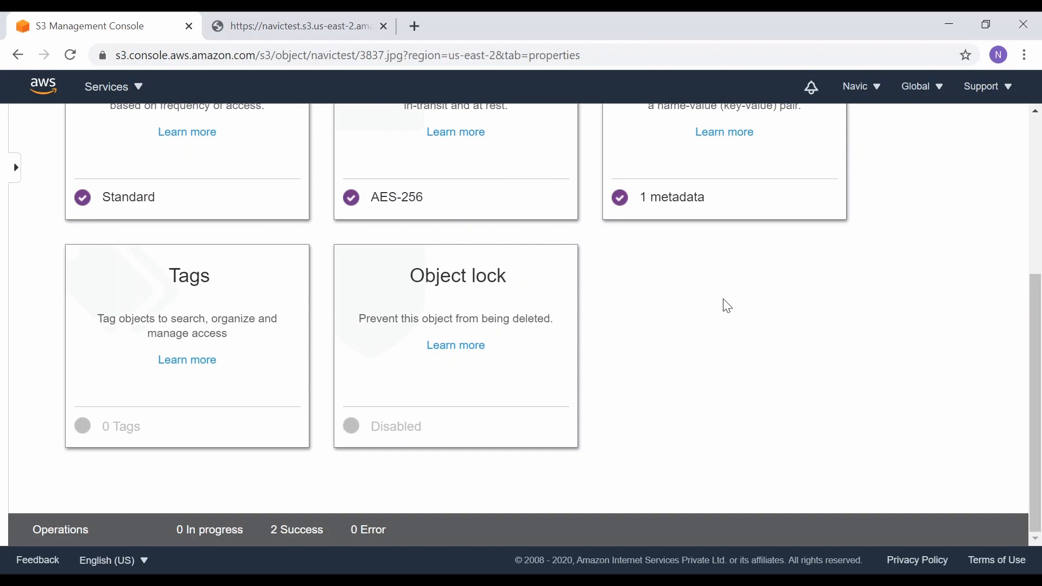
Step: Review the Tags and Object lock settings of 3837.jpg, closing each without changes
left_click(197, 283)
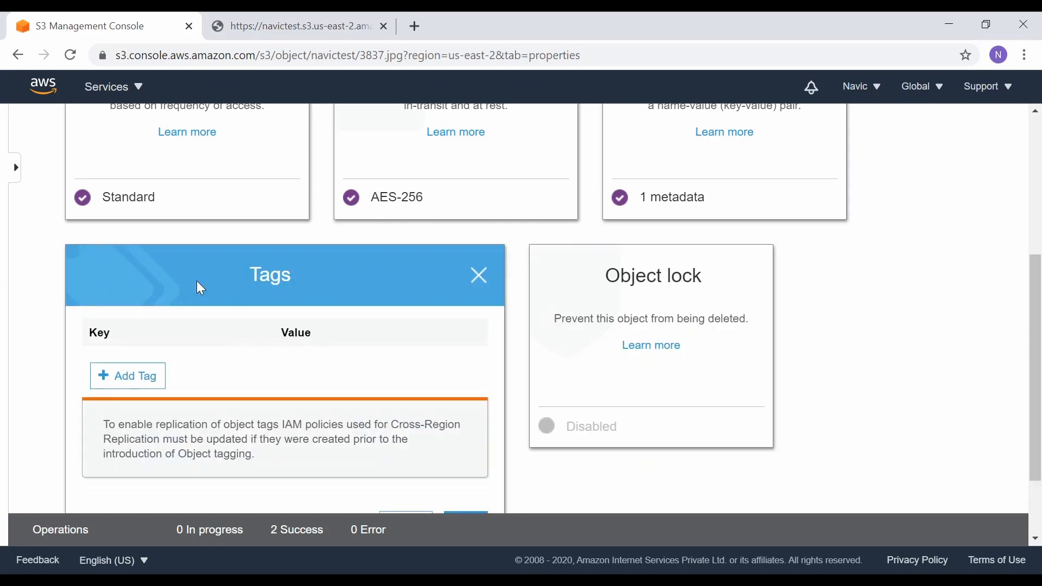
scroll(222, 369, "down", 2)
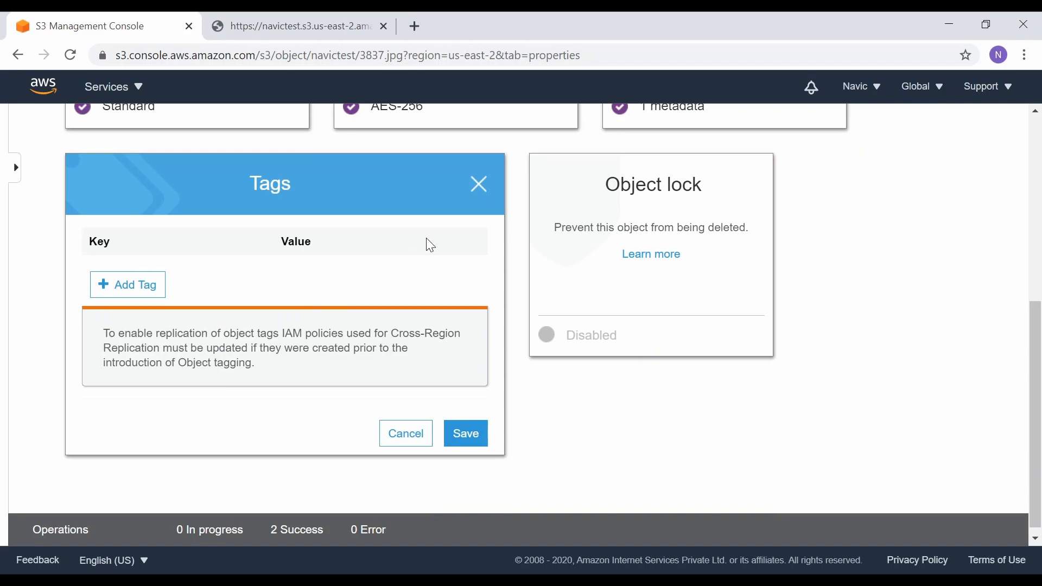
left_click(477, 195)
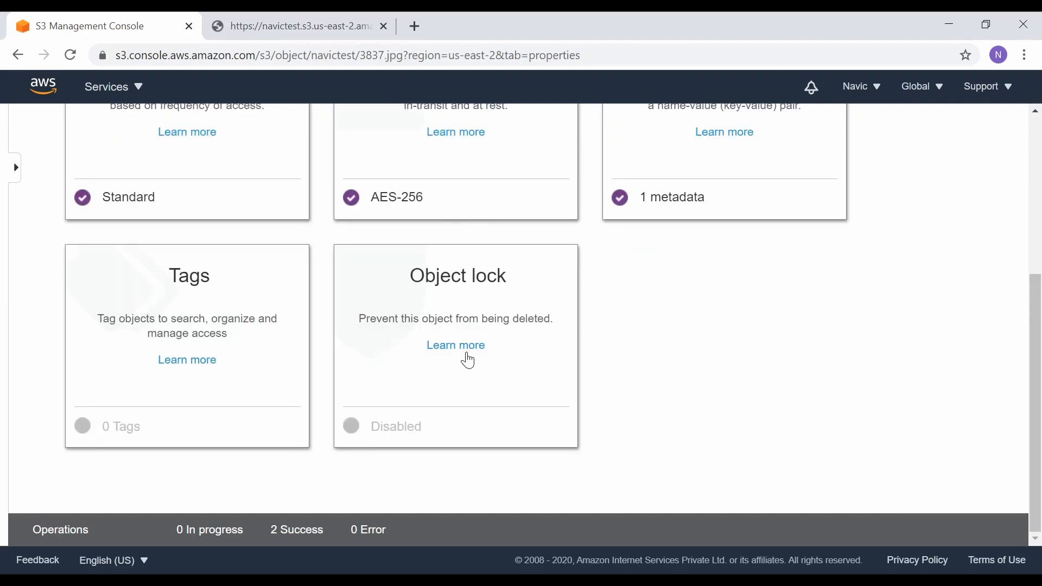
left_click(479, 292)
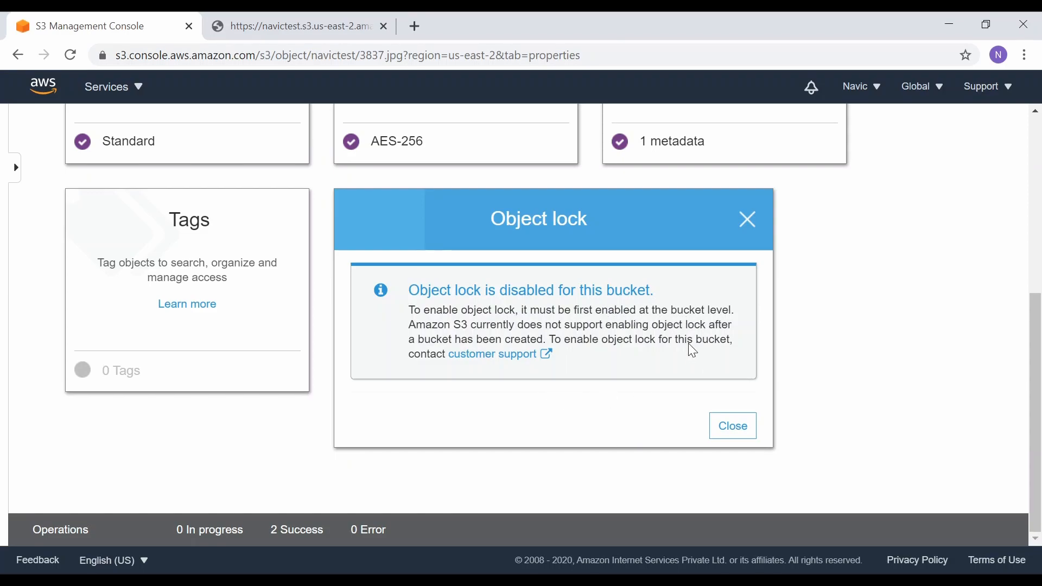
left_click(747, 222)
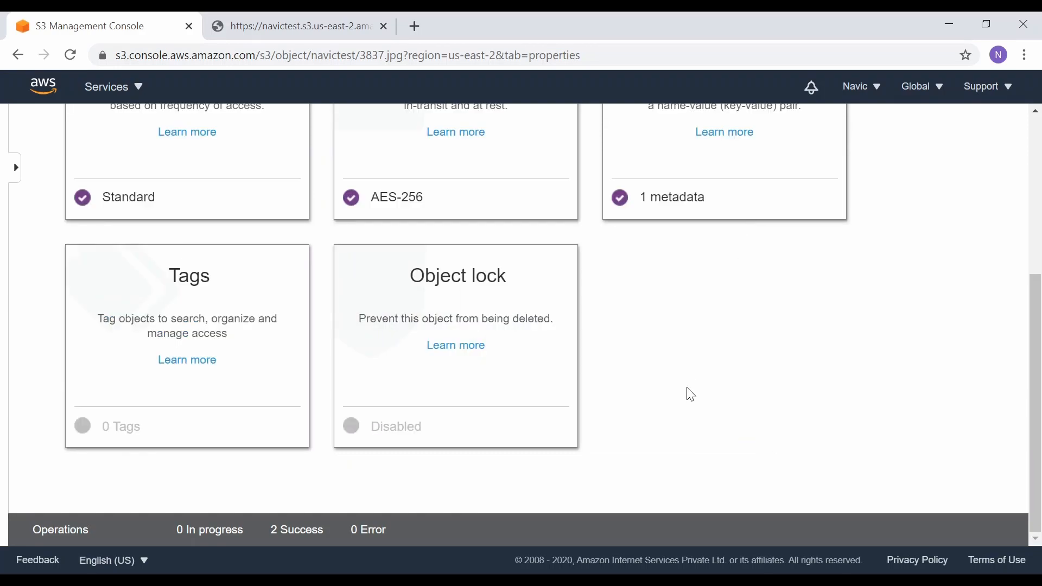
Step: Review the owner, other-account and public access permissions of 3837.jpg
scroll(691, 395, "up", 5)
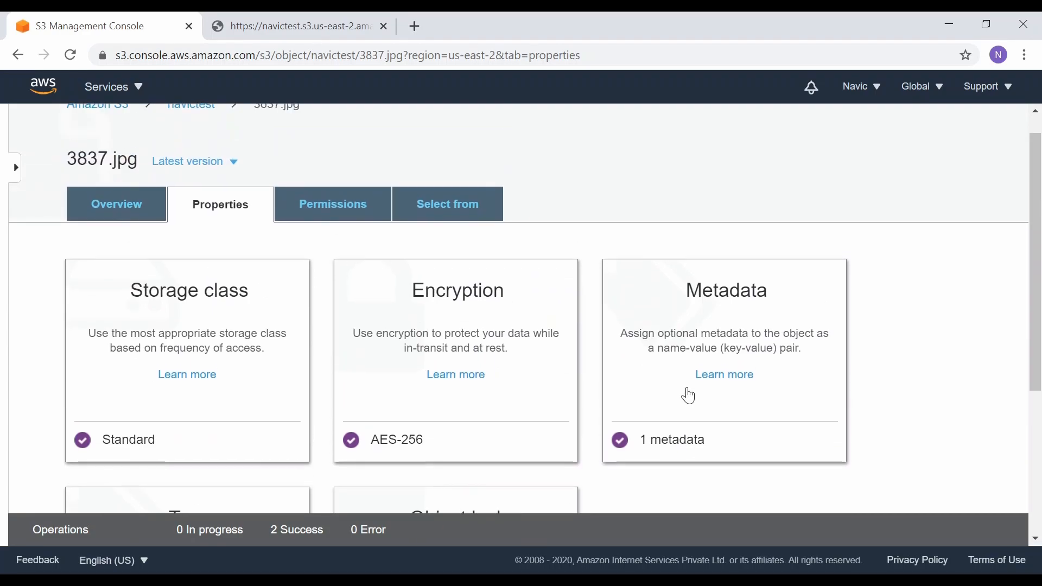
left_click(331, 211)
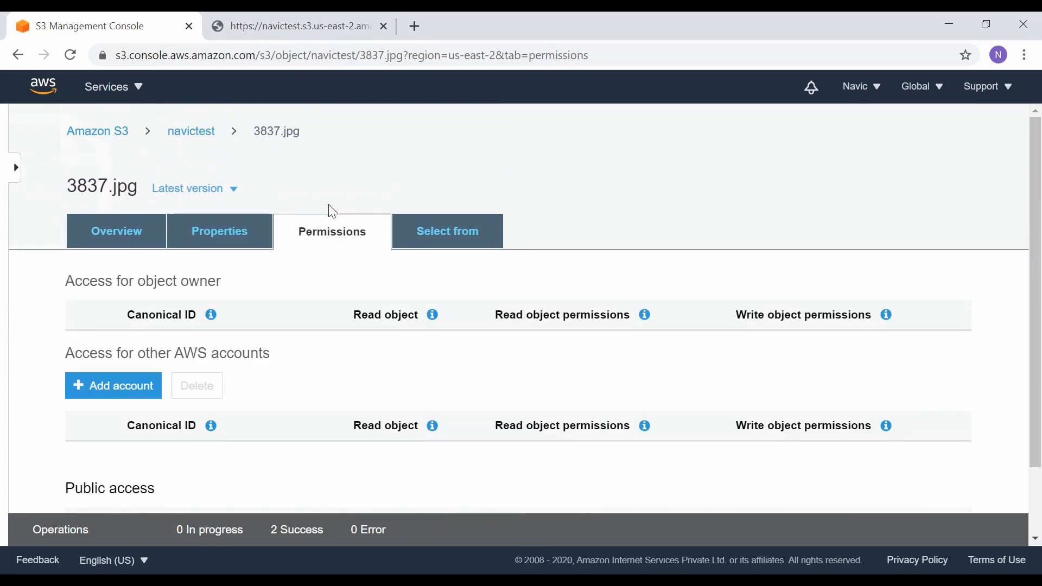
scroll(319, 396, "down", 1)
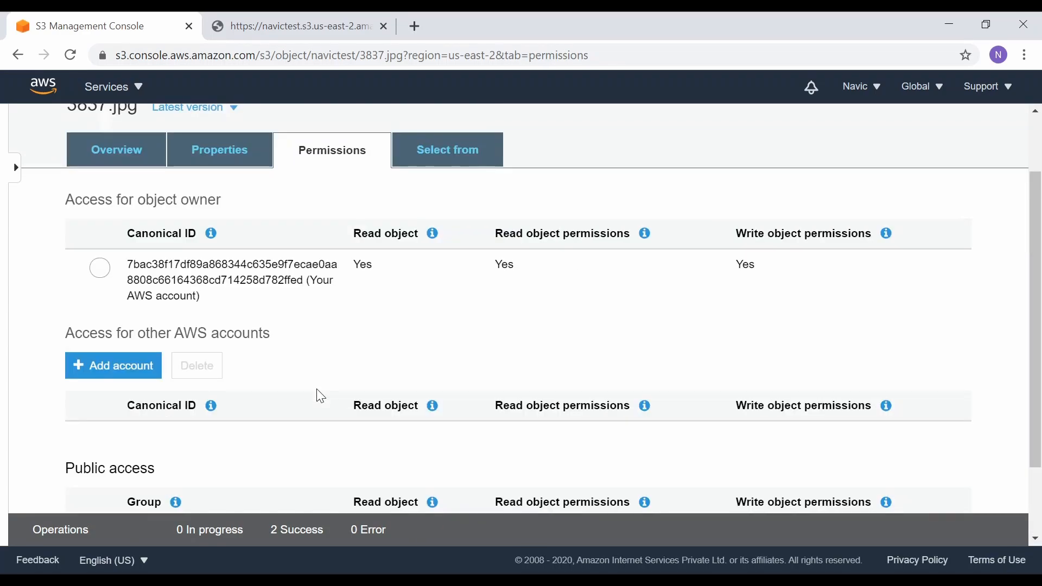
scroll(320, 397, "down", 2)
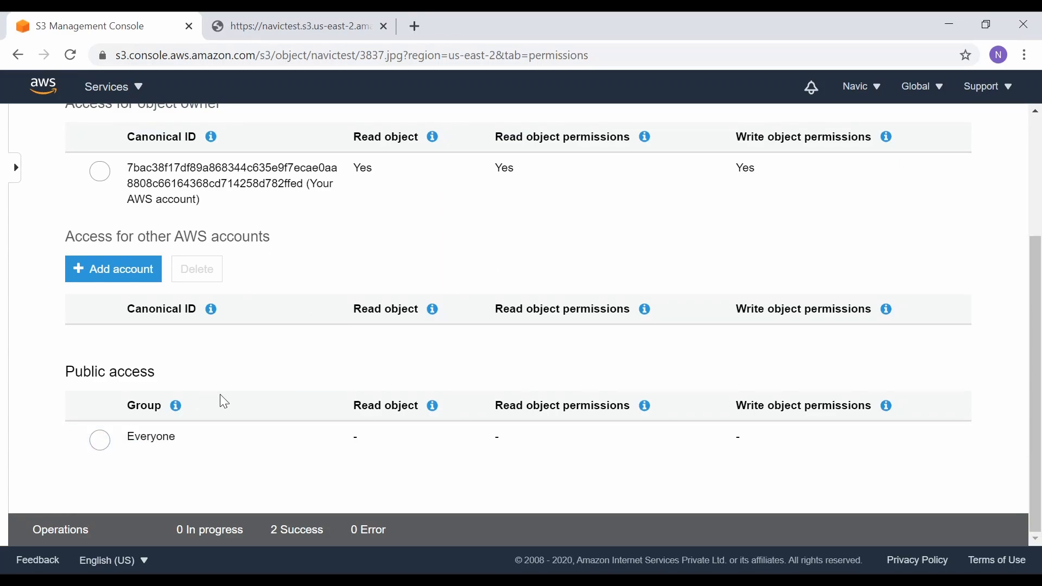
scroll(220, 396, "up", 2)
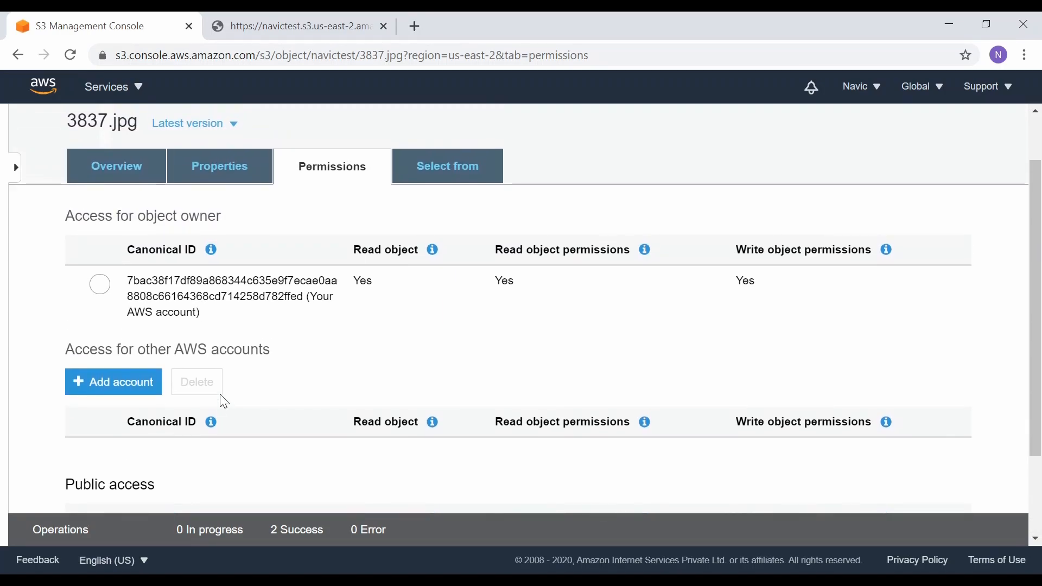
Step: Examine the S3 Select options for 3837.jpg, including file format, compression and preview, and return to the object's properties
left_click(434, 172)
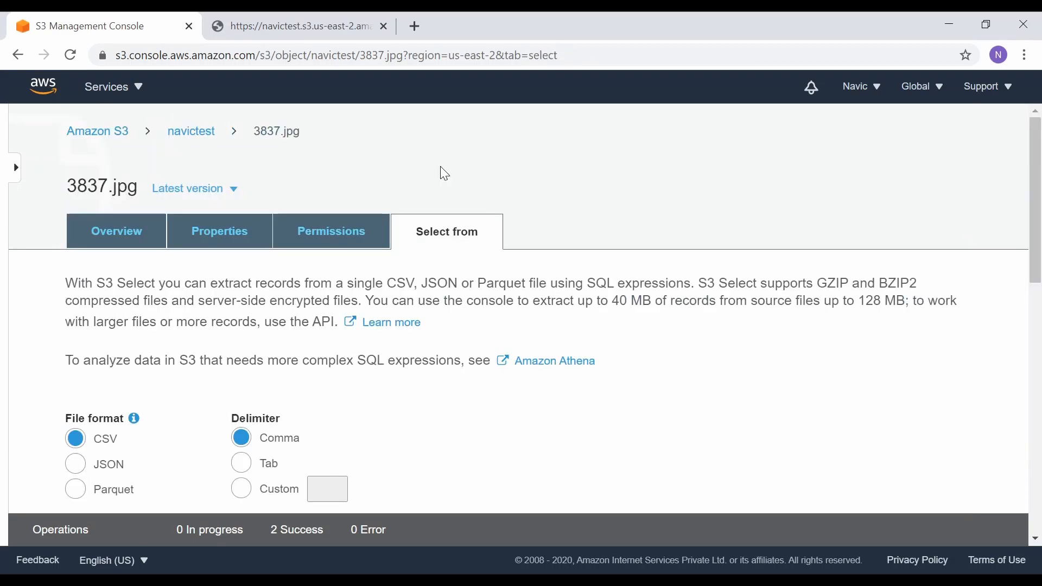
scroll(451, 400, "down", 2)
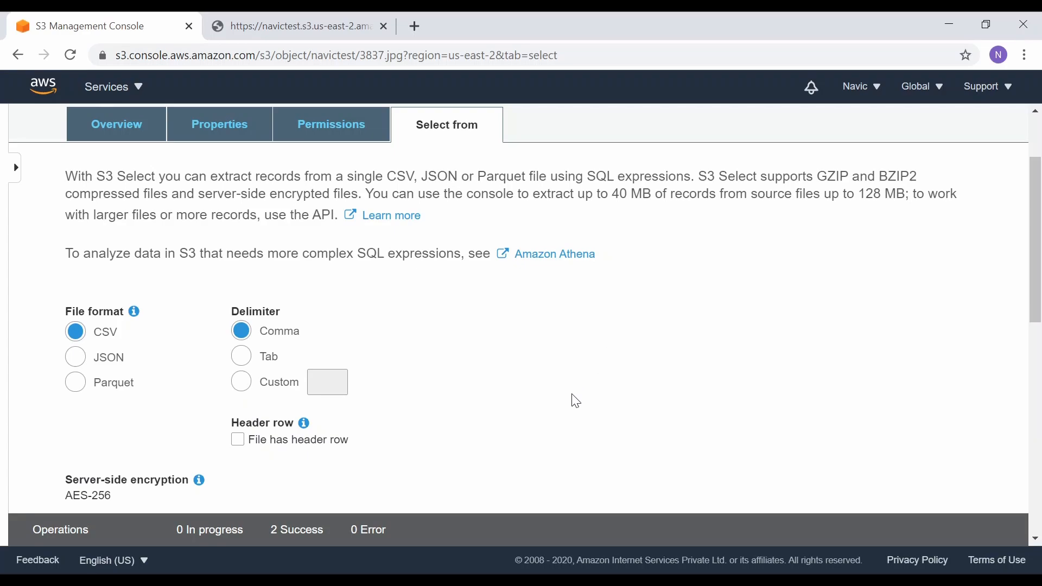
scroll(575, 402, "down", 4)
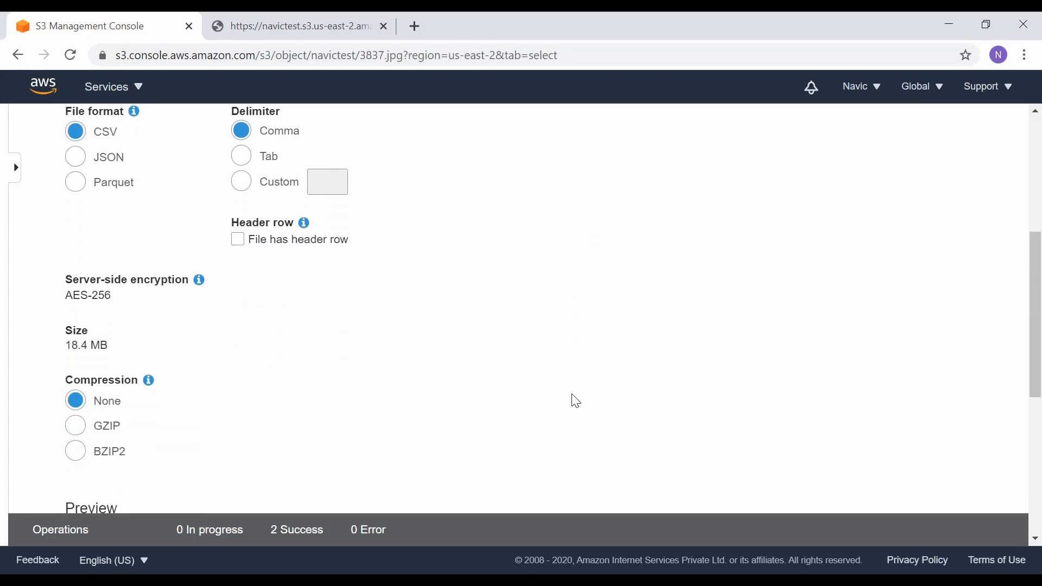
scroll(576, 401, "down", 6)
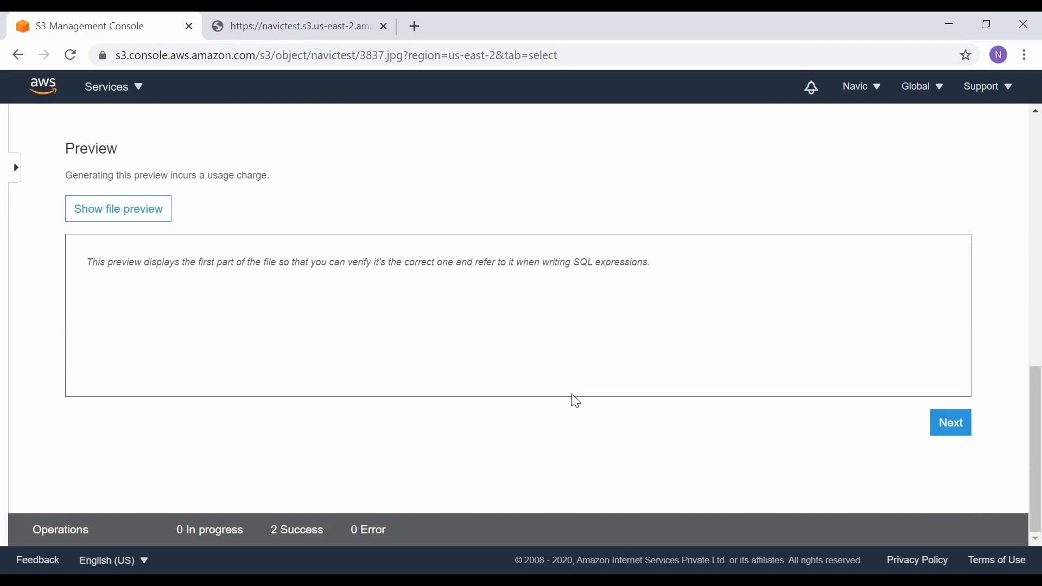
scroll(576, 402, "up", 7)
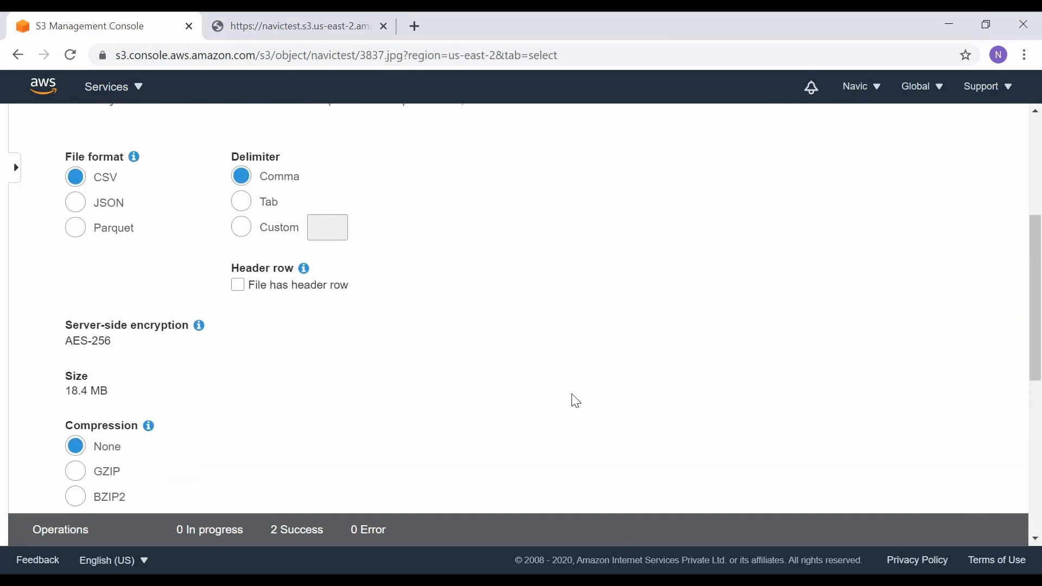
scroll(576, 401, "up", 4)
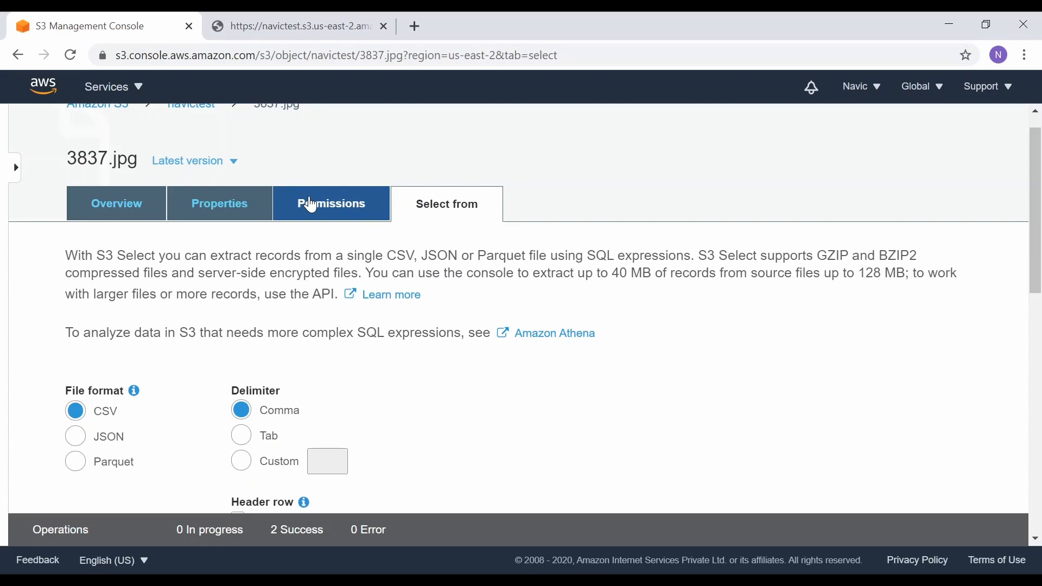
left_click(254, 213)
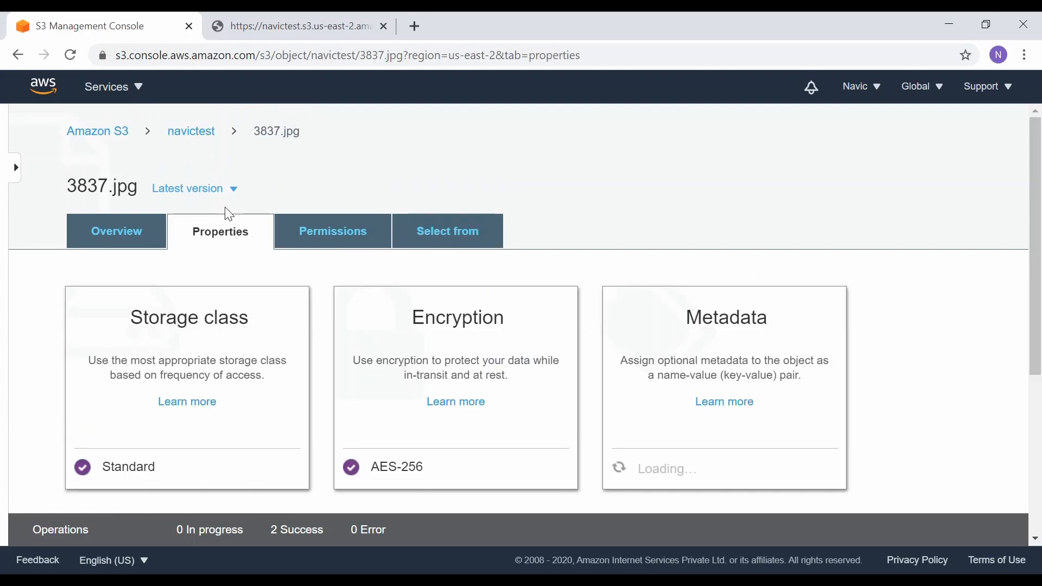
Step: Review the remaining property cards of 3837.jpg and its overview details, including owner, storage class and server-side encryption
scroll(232, 397, "down", 5)
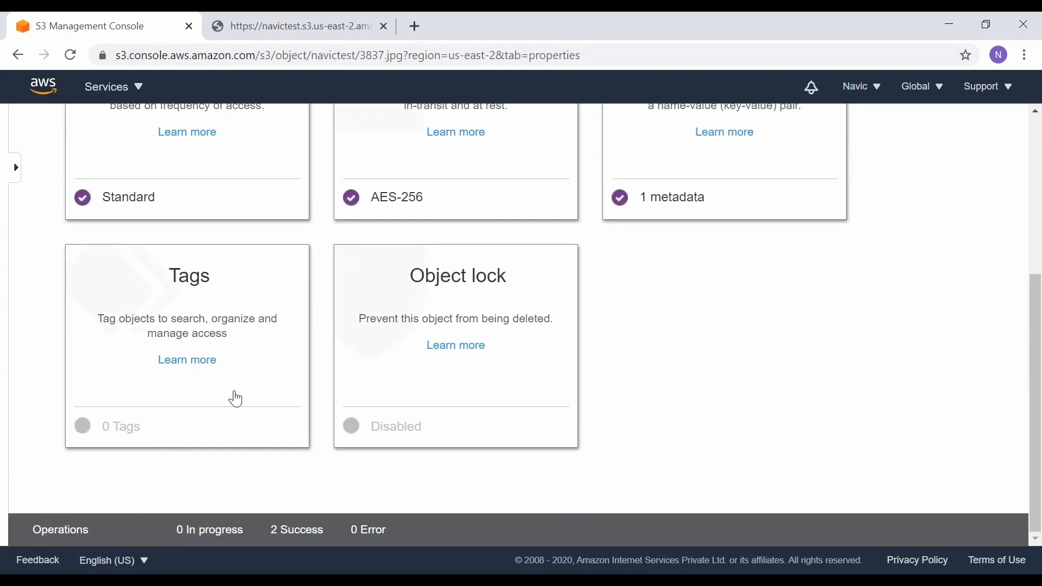
scroll(234, 398, "up", 4)
left_click(136, 173)
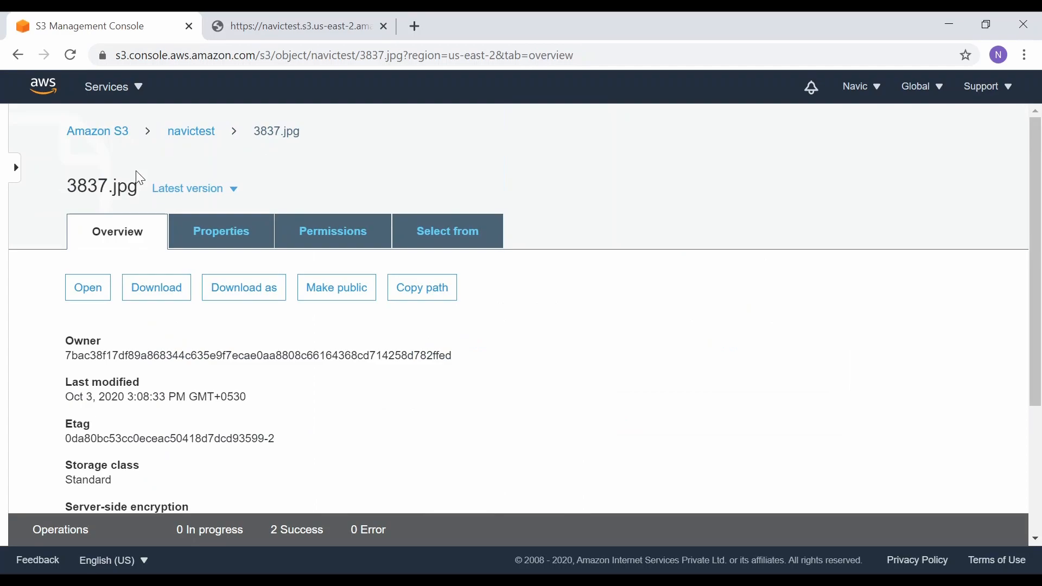
scroll(367, 379, "down", 2)
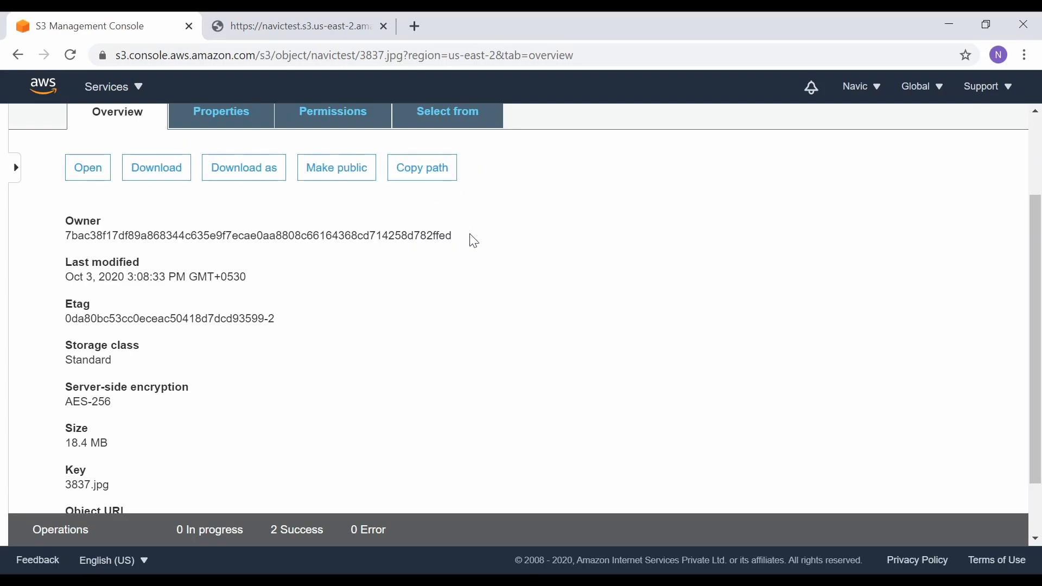
scroll(502, 315, "up", 3)
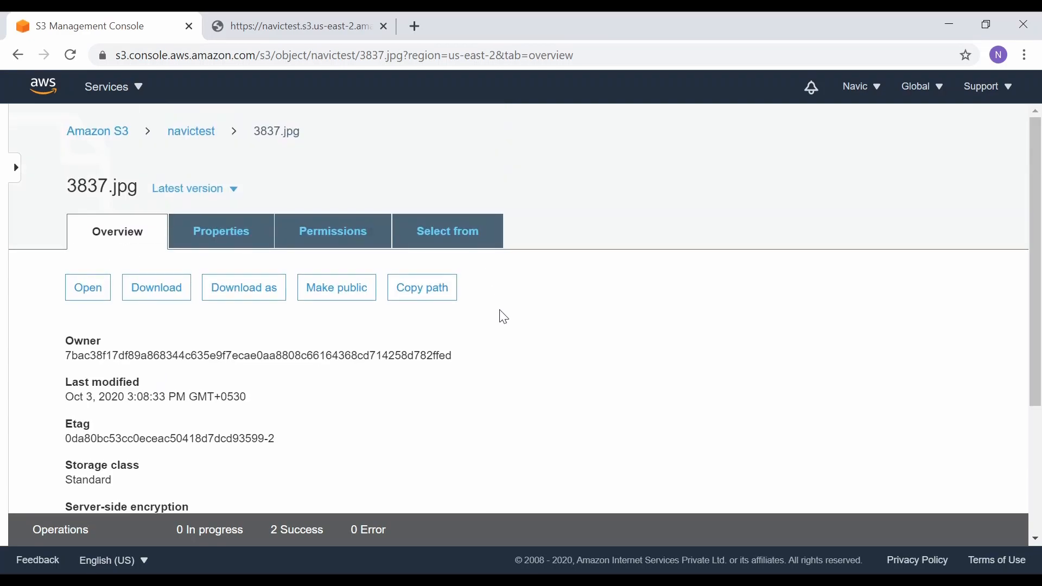
Step: Return to the navictest bucket and review its properties, from versioning and server access logging to default encryption
left_click(187, 139)
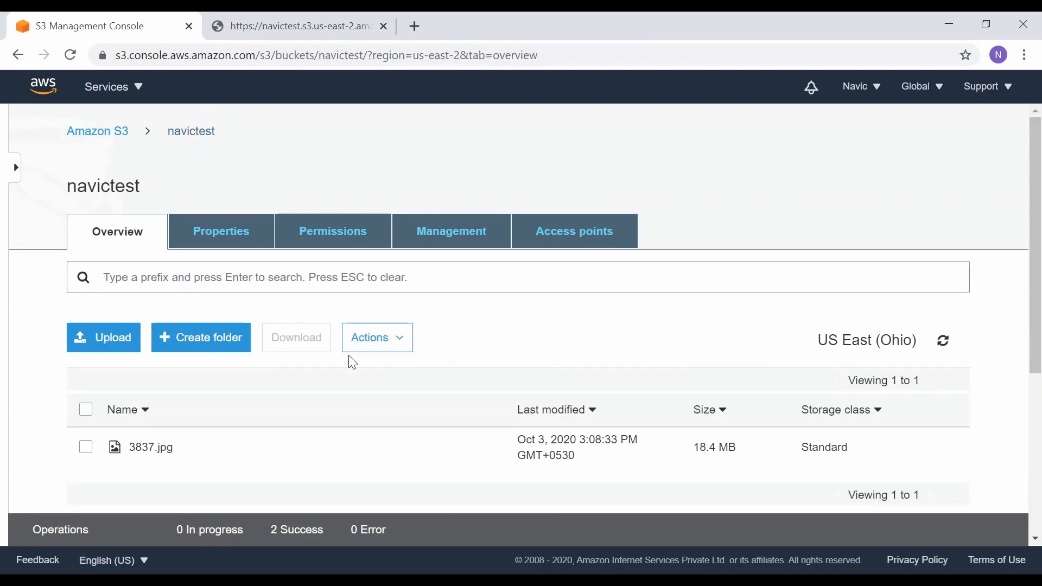
scroll(353, 362, "down", 2)
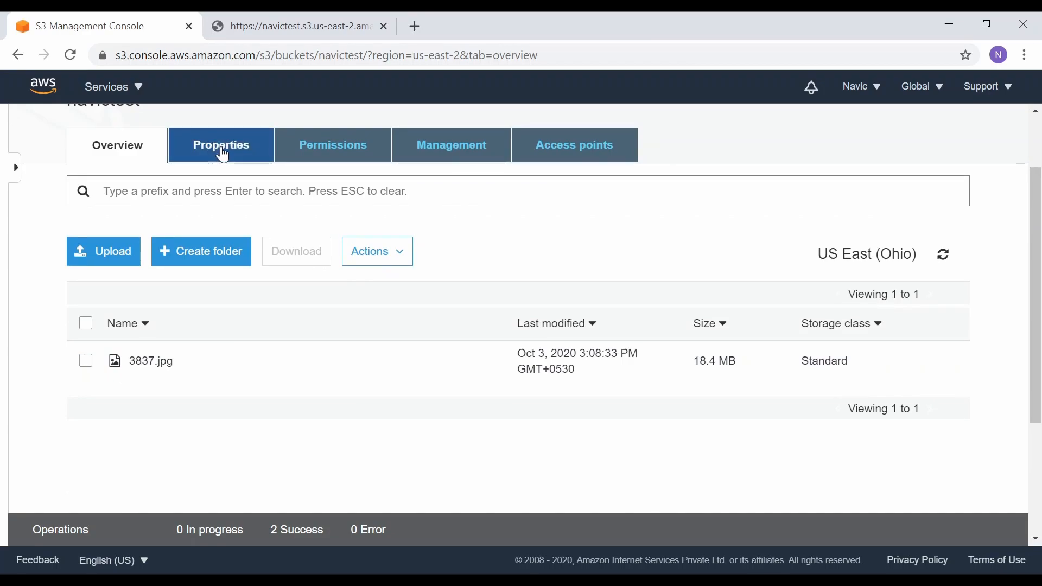
scroll(223, 156, "up", 2)
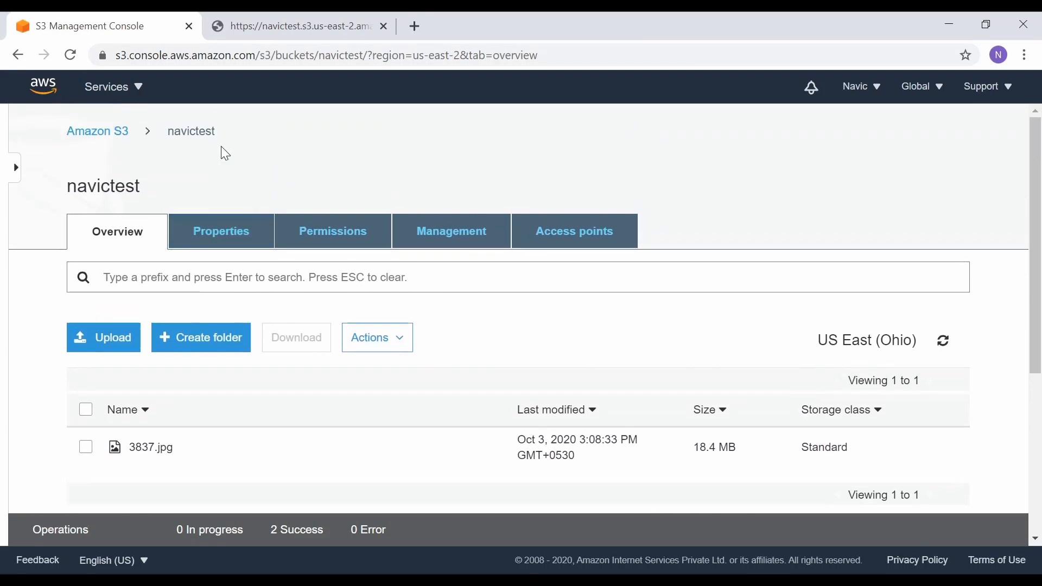
left_click(232, 244)
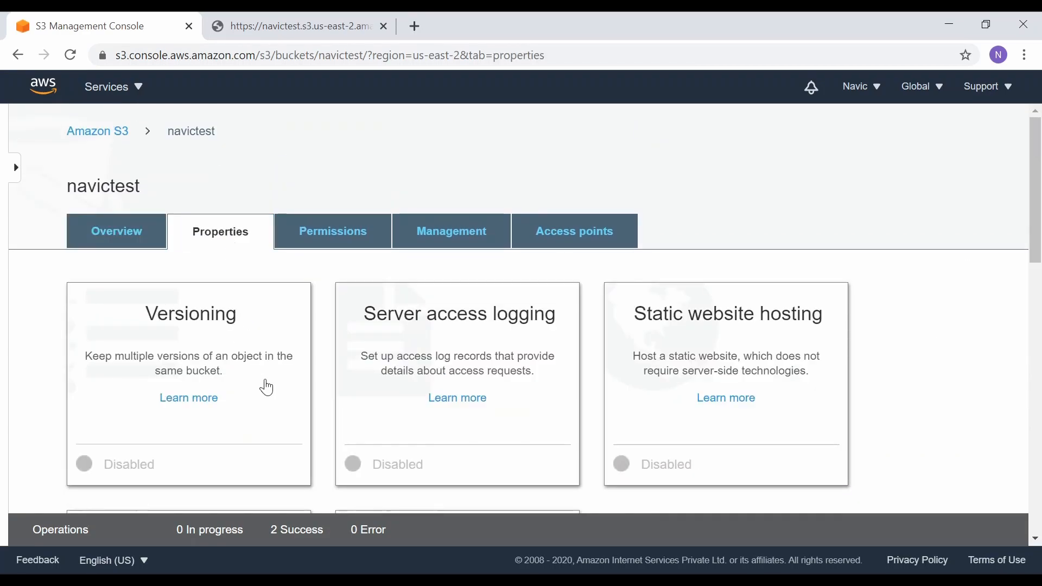
scroll(267, 387, "down", 2)
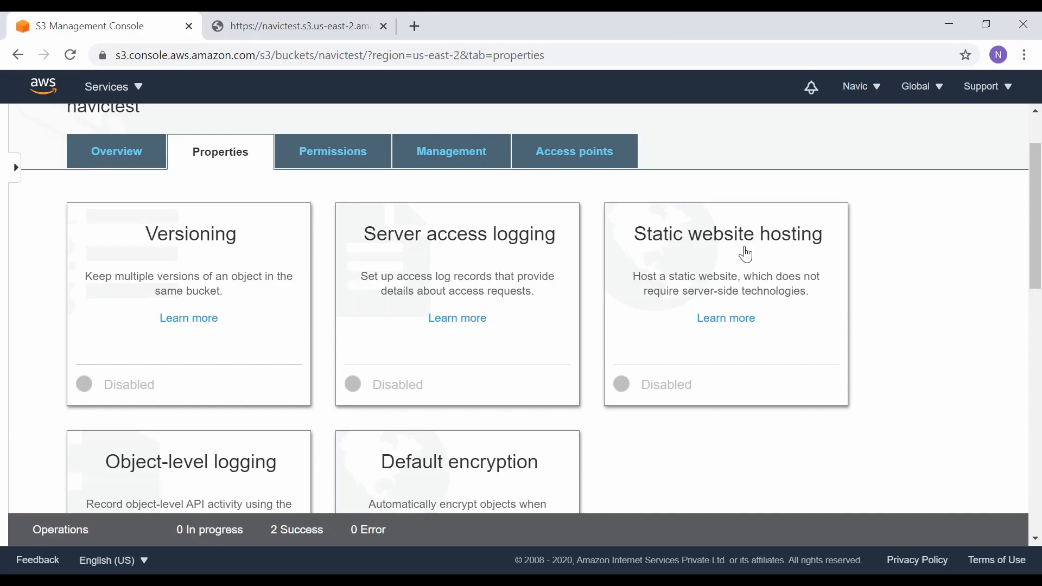
scroll(745, 254, "down", 5)
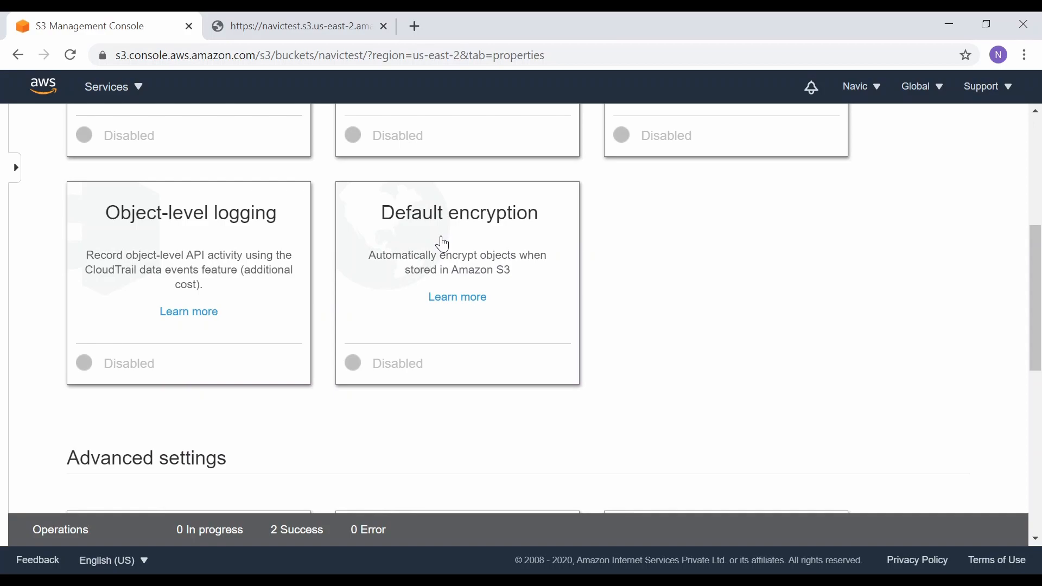
scroll(442, 241, "up", 5)
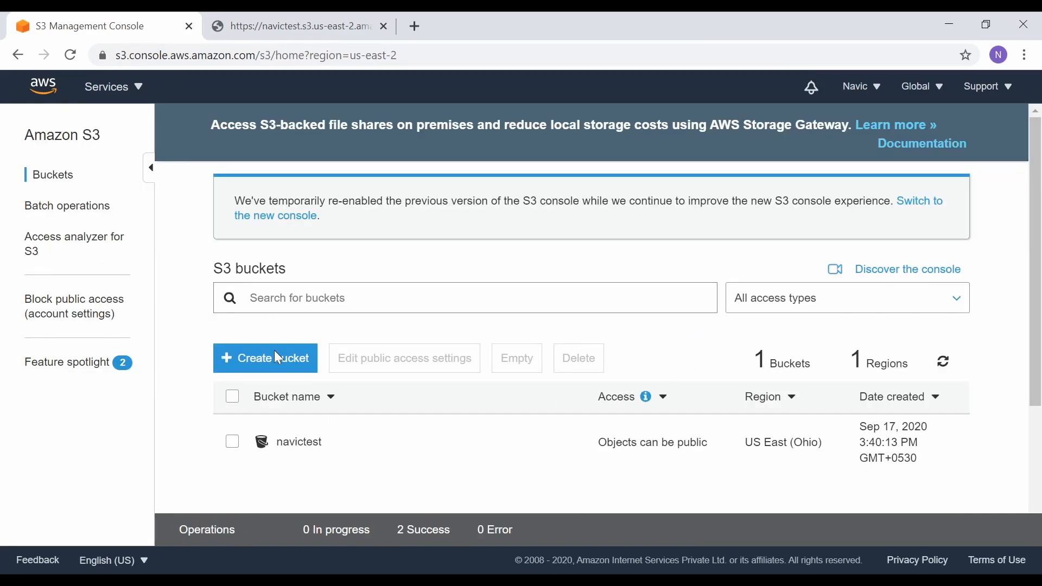
Step: Reopen 3837.jpg from the navictest bucket and review its object-level properties
left_click(307, 444)
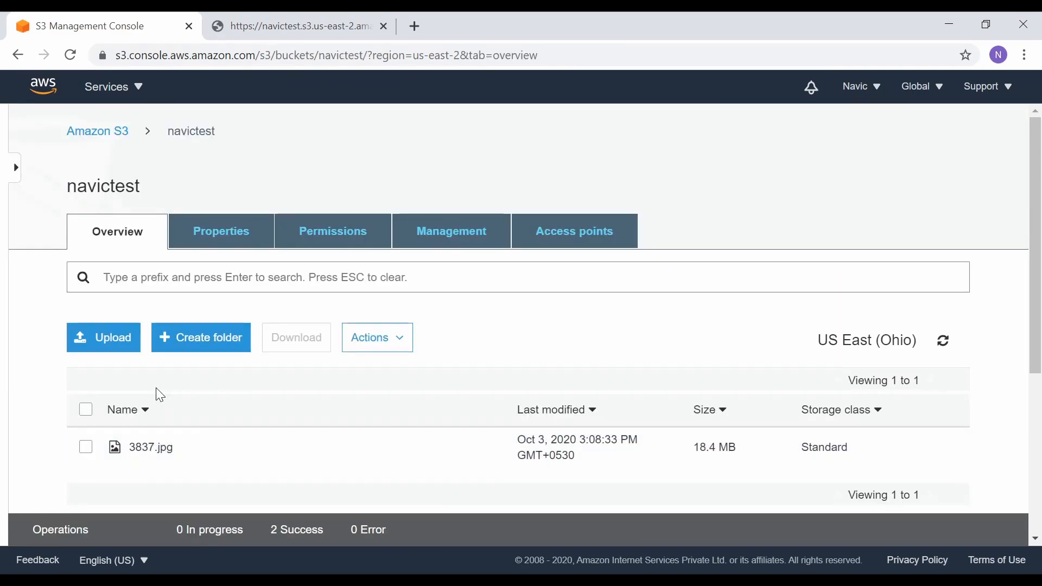
scroll(141, 325, "down", 3)
left_click(137, 298)
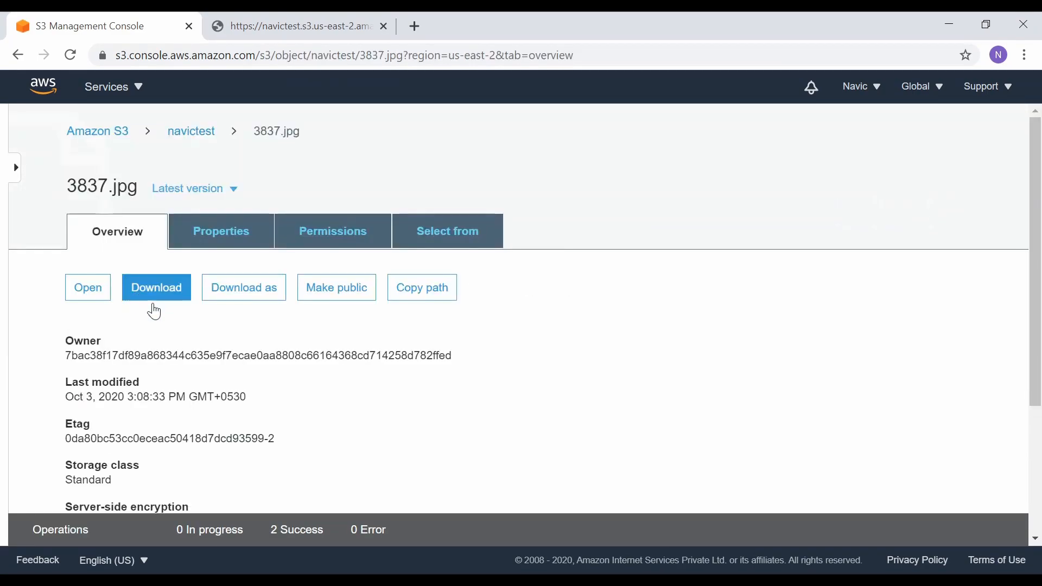
left_click(216, 237)
scroll(431, 358, "down", 4)
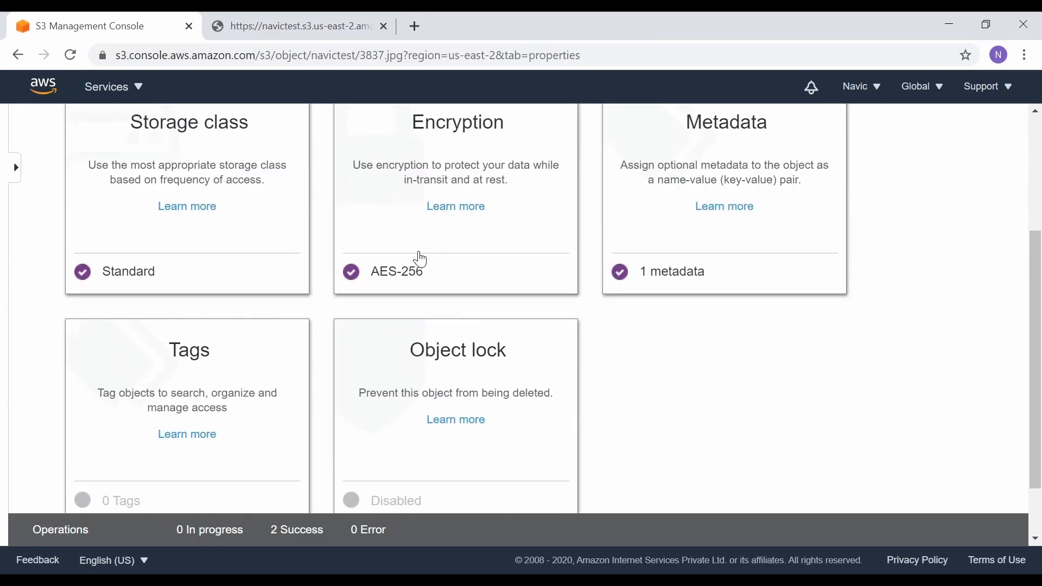
scroll(400, 228, "up", 4)
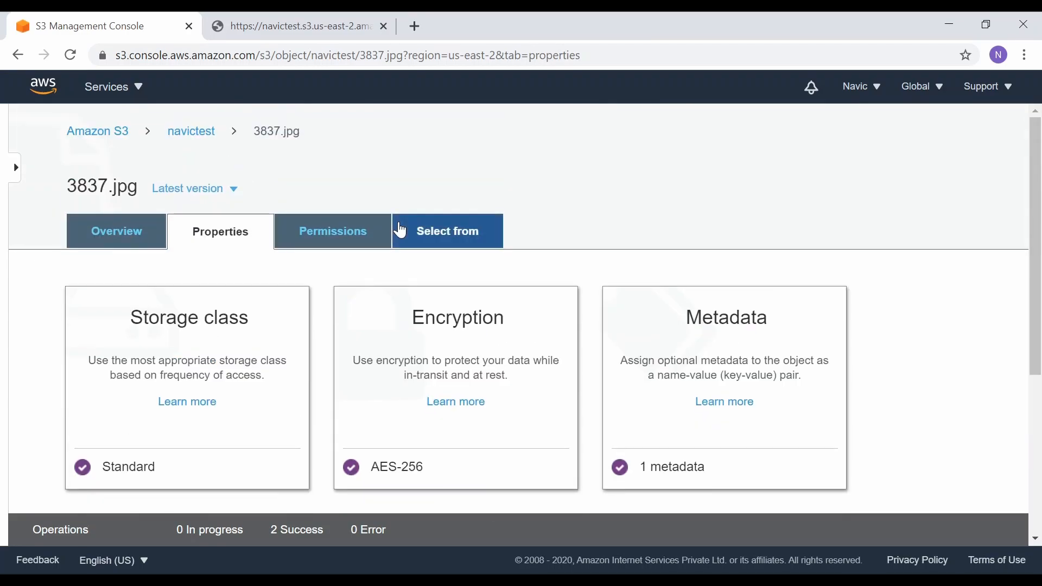
Step: Go back to the navictest bucket's properties and examine its object-level logging, default encryption and advanced settings
left_click(198, 137)
scroll(439, 357, "down", 1)
scroll(442, 363, "down", 2)
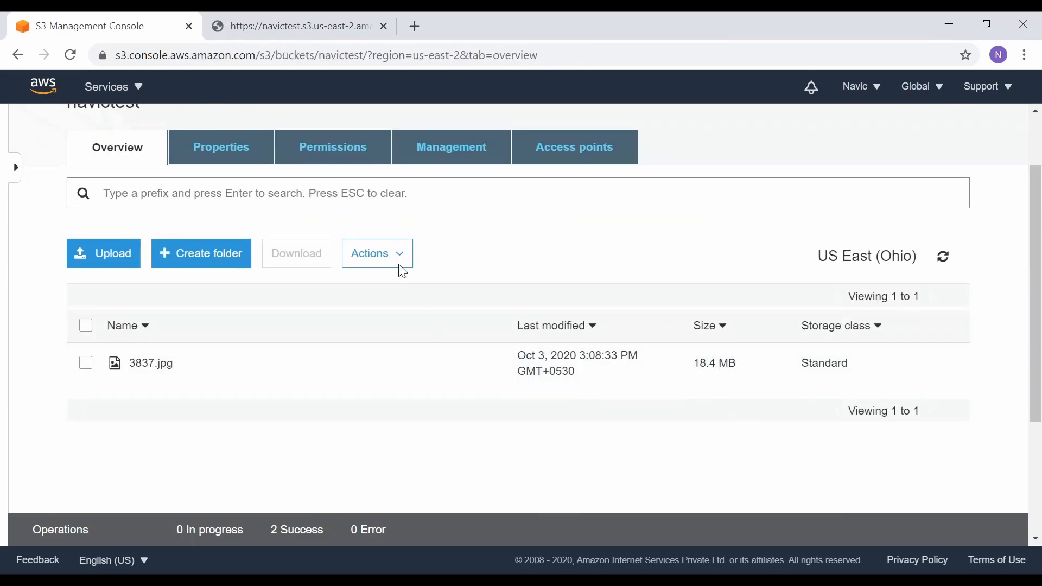
left_click(253, 157)
scroll(540, 403, "down", 6)
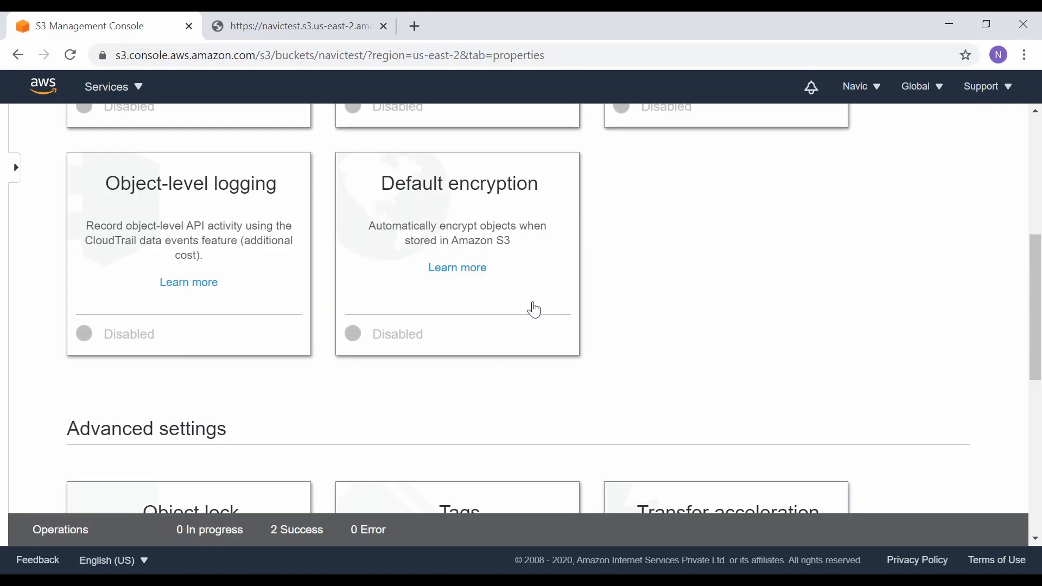
scroll(532, 307, "down", 3)
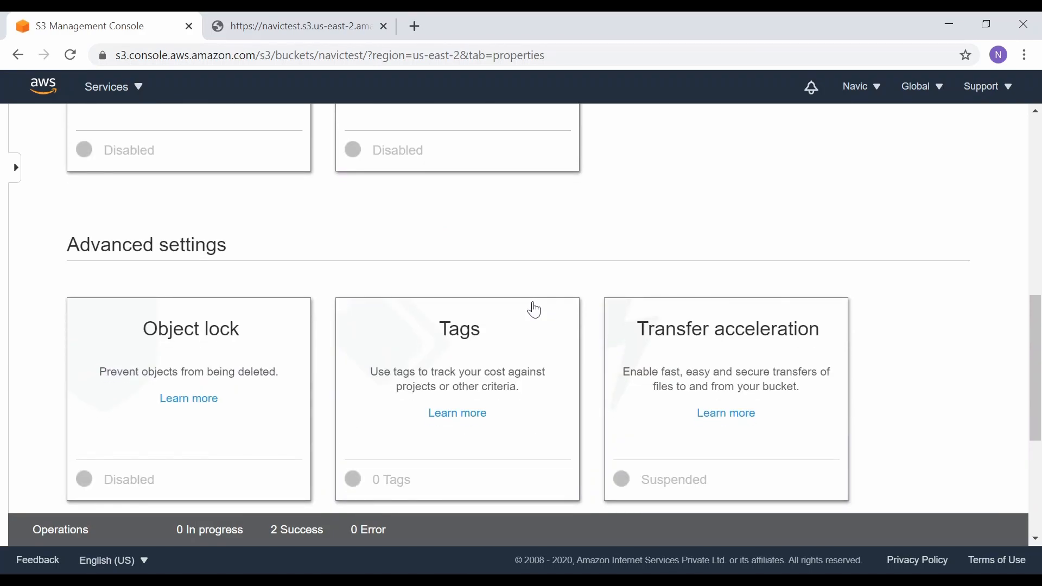
scroll(532, 307, "down", 2)
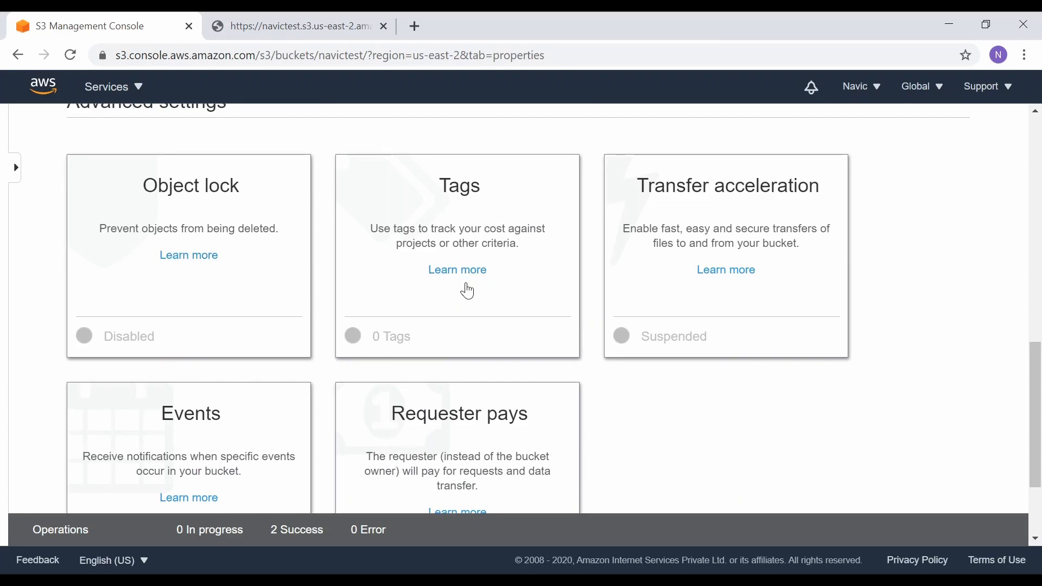
Step: Add a tag to the navictest bucket with the key department and the value HR, and save it
left_click(473, 202)
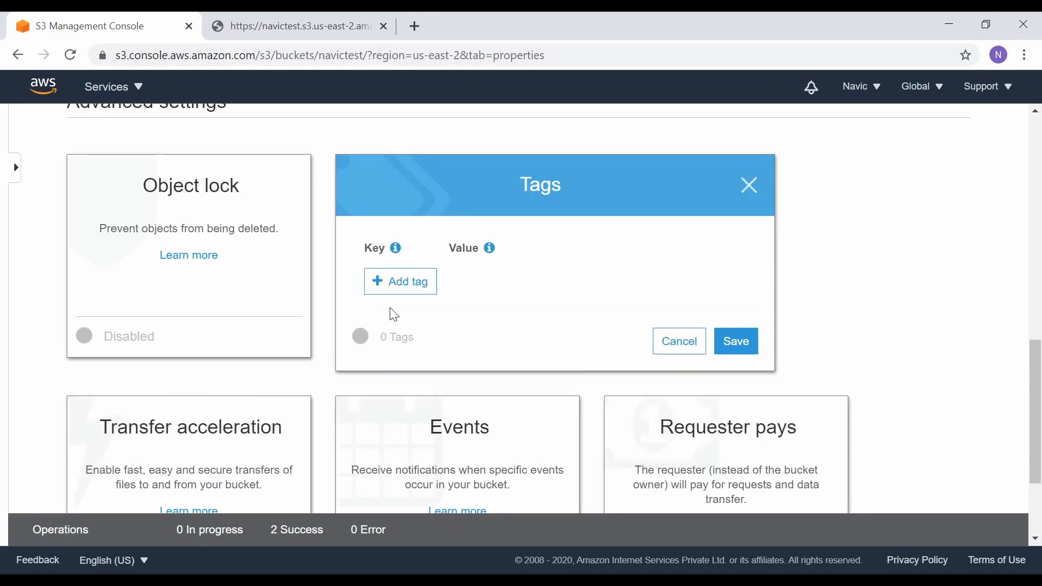
left_click(400, 290)
left_click(434, 246)
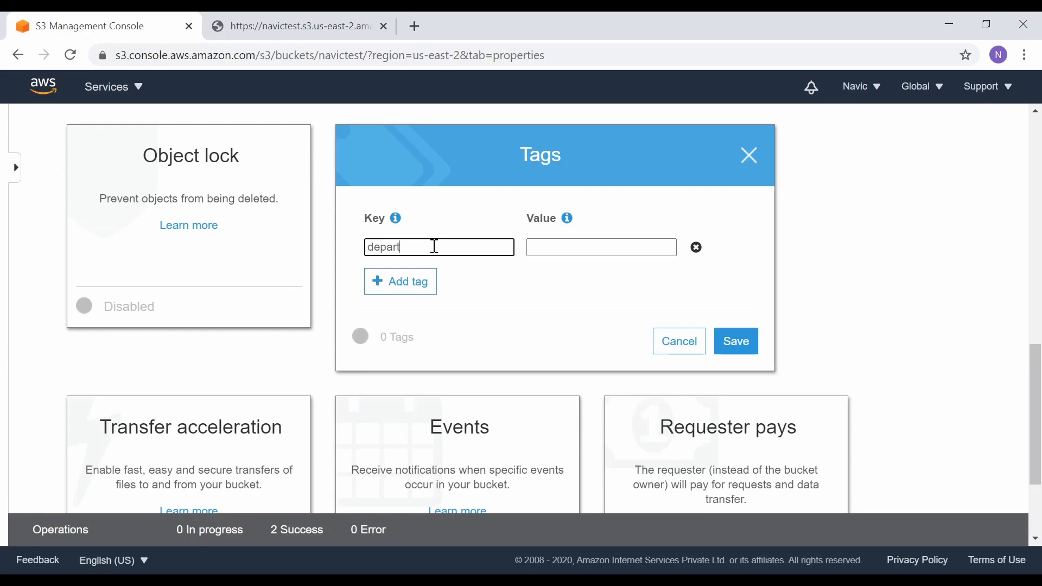
type("departn")
key("BackSpace")
type("ment")
left_click(550, 247)
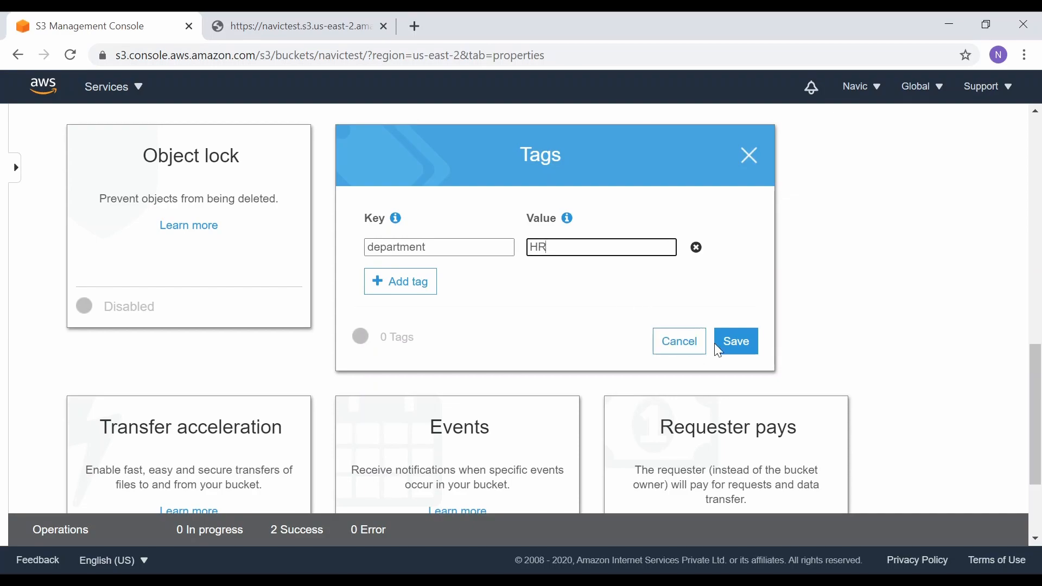
left_click(729, 350)
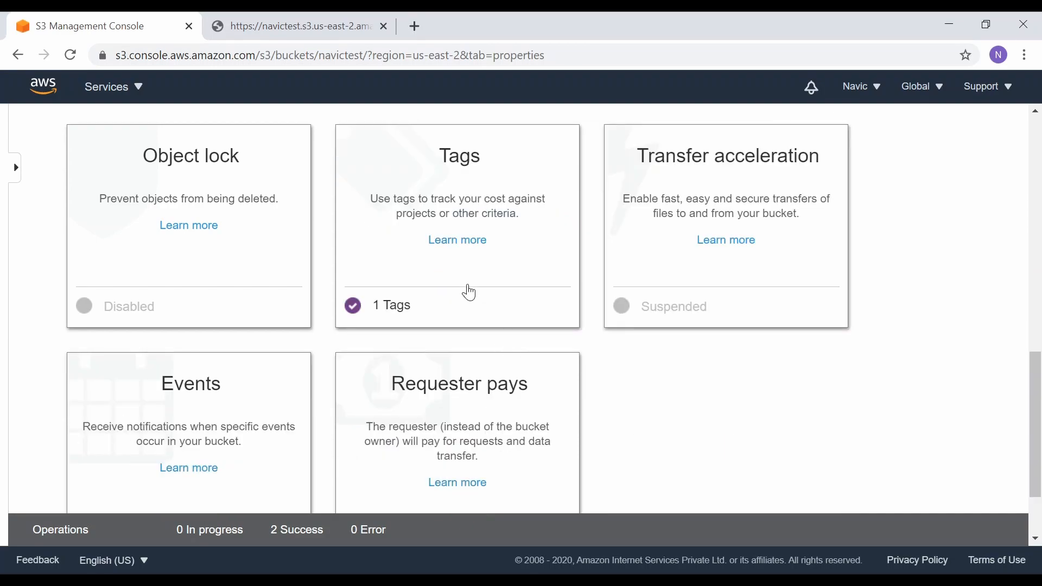
Step: Check the bucket's saved tag, close it without changes, and review the Transfer acceleration, Events and Requester pays settings
left_click(407, 222)
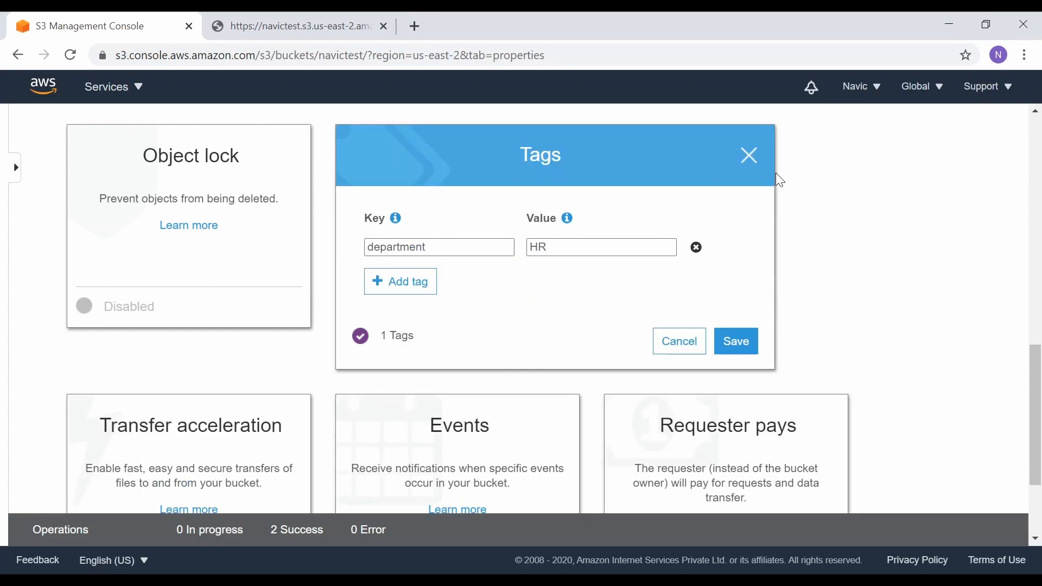
left_click(751, 157)
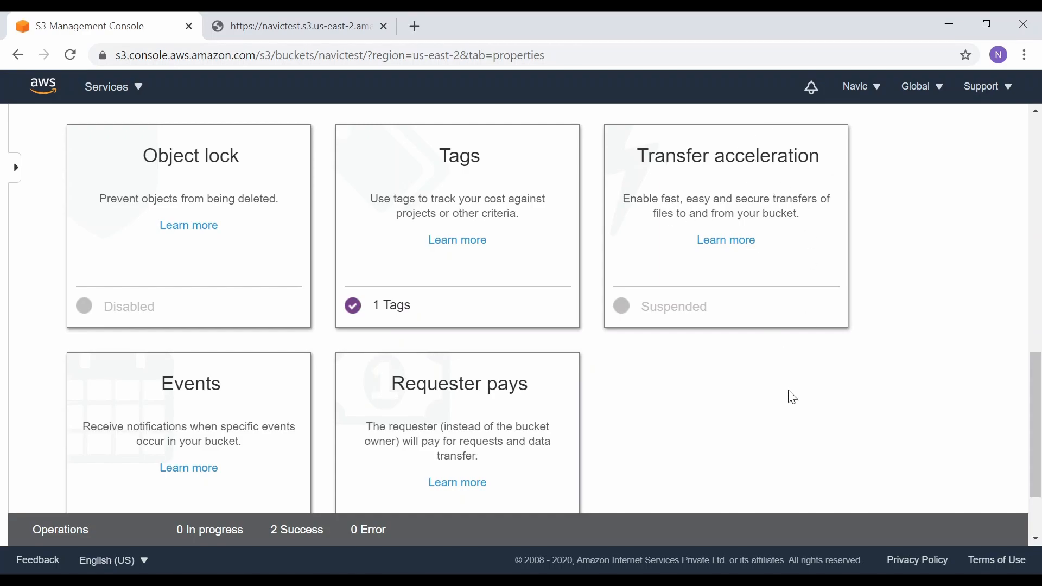
scroll(792, 397, "down", 2)
scroll(792, 397, "up", 2)
scroll(792, 397, "down", 2)
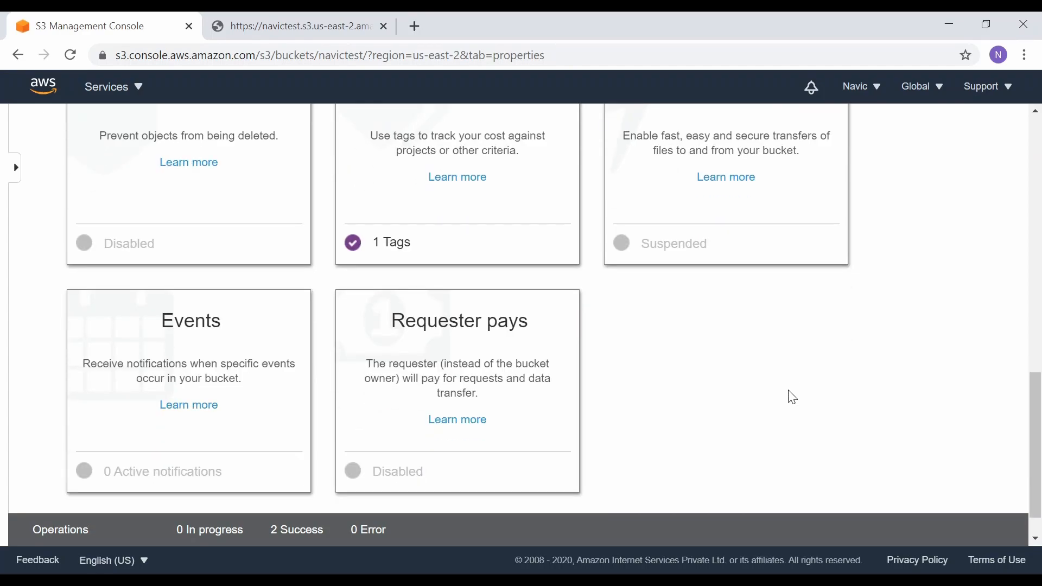
scroll(792, 396, "up", 3)
scroll(792, 396, "down", 2)
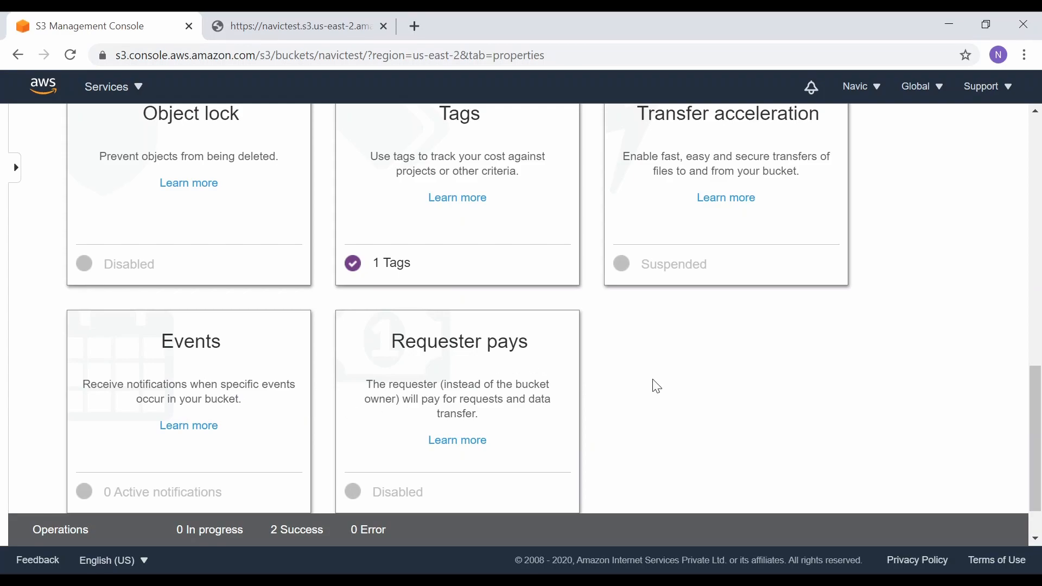
scroll(656, 386, "down", 1)
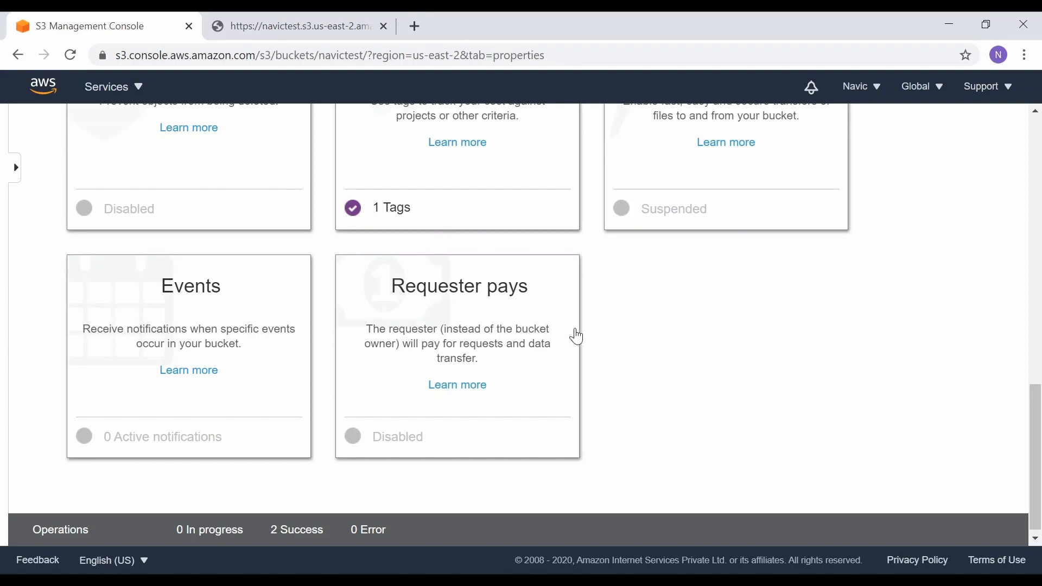
scroll(618, 329, "up", 10)
scroll(618, 331, "up", 3)
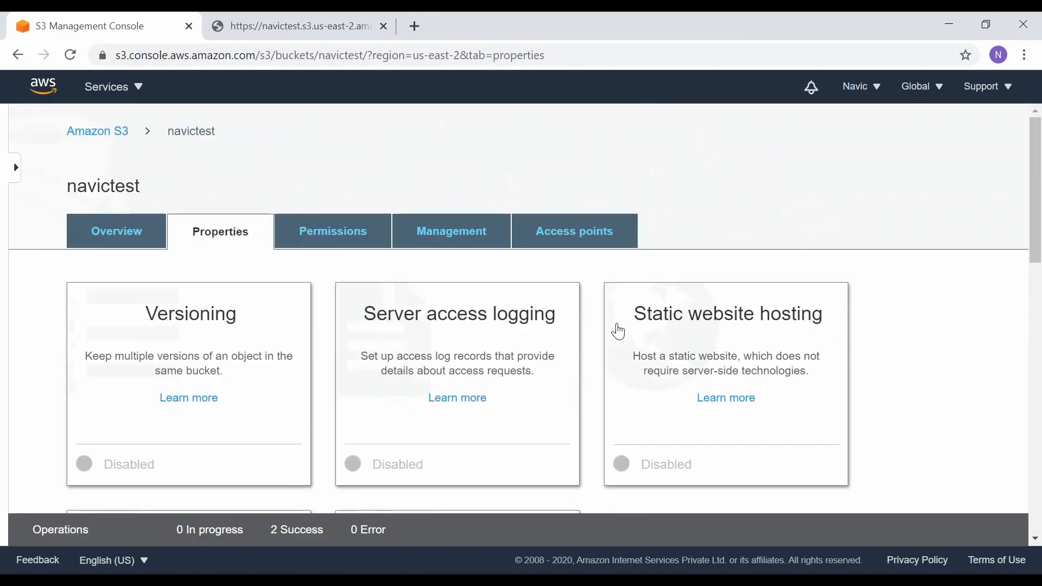
Step: Review the Block public access settings in the navictest bucket's permissions
left_click(319, 247)
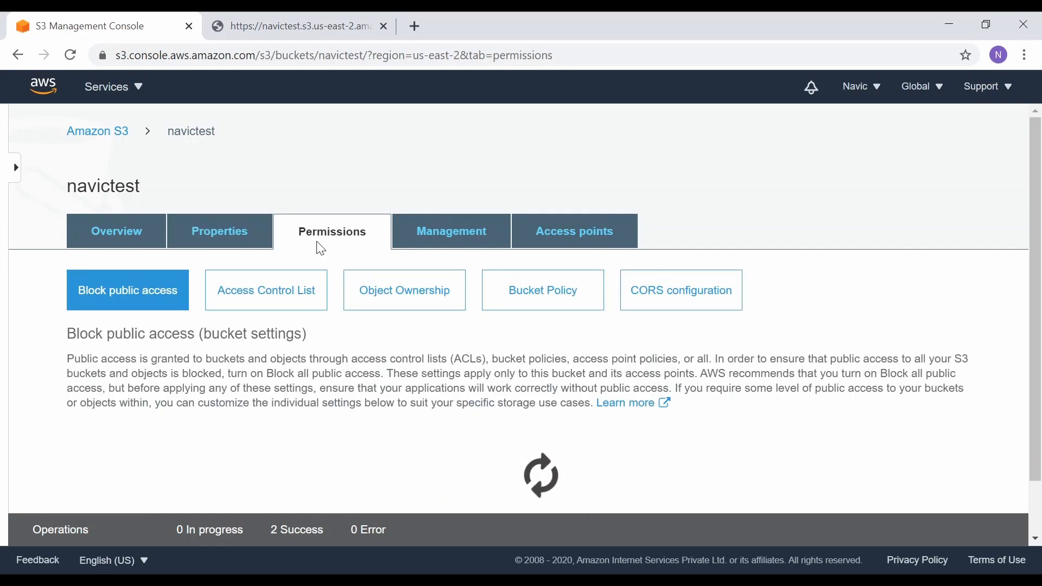
scroll(304, 426, "down", 1)
scroll(306, 426, "down", 1)
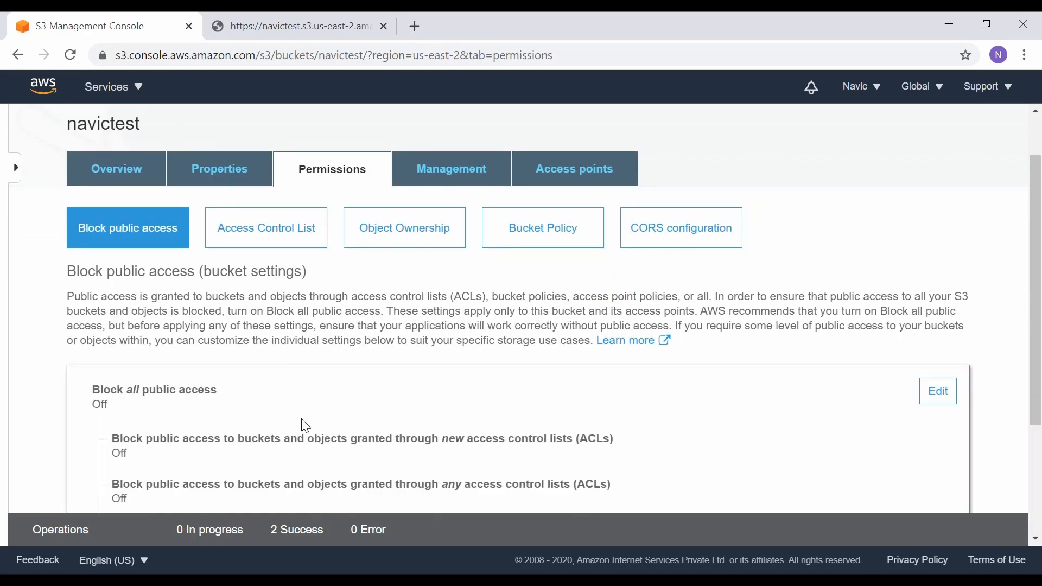
scroll(304, 425, "up", 1)
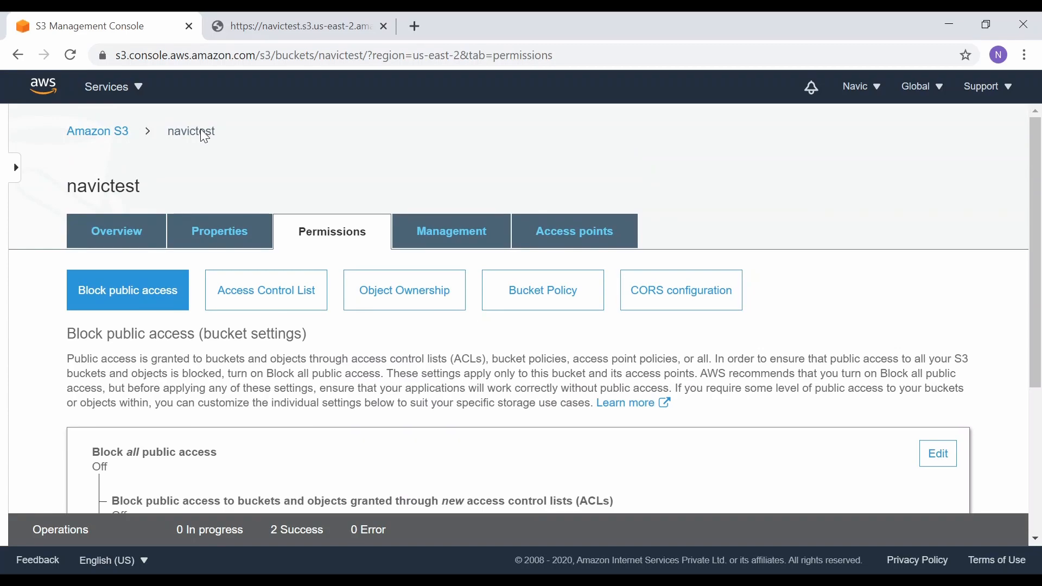
scroll(305, 385, "down", 3)
scroll(305, 386, "up", 2)
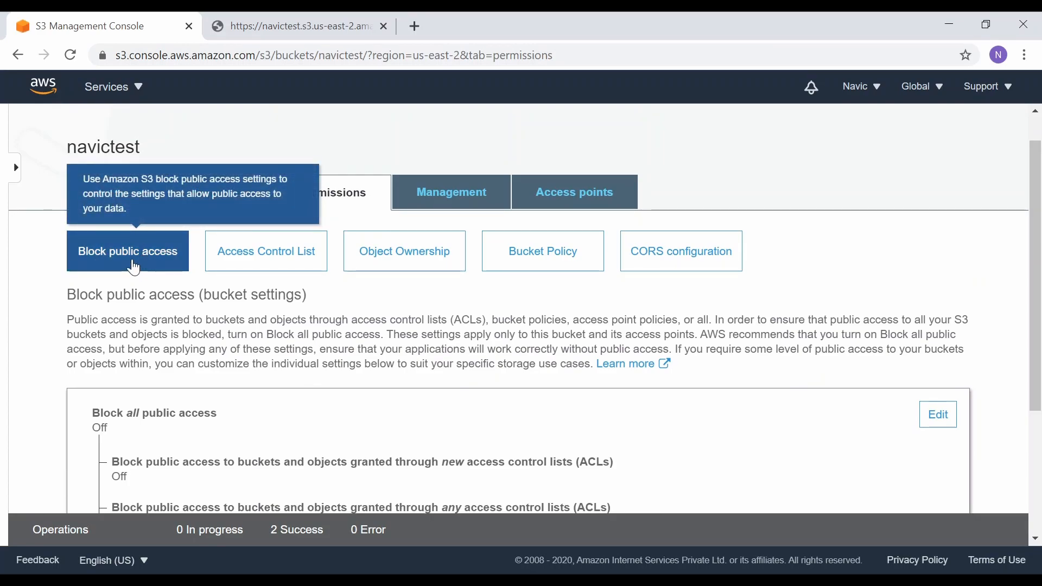
Step: Review the navictest bucket's access control list, covering the bucket owner, other AWS accounts, public access and the S3 log delivery group
left_click(293, 269)
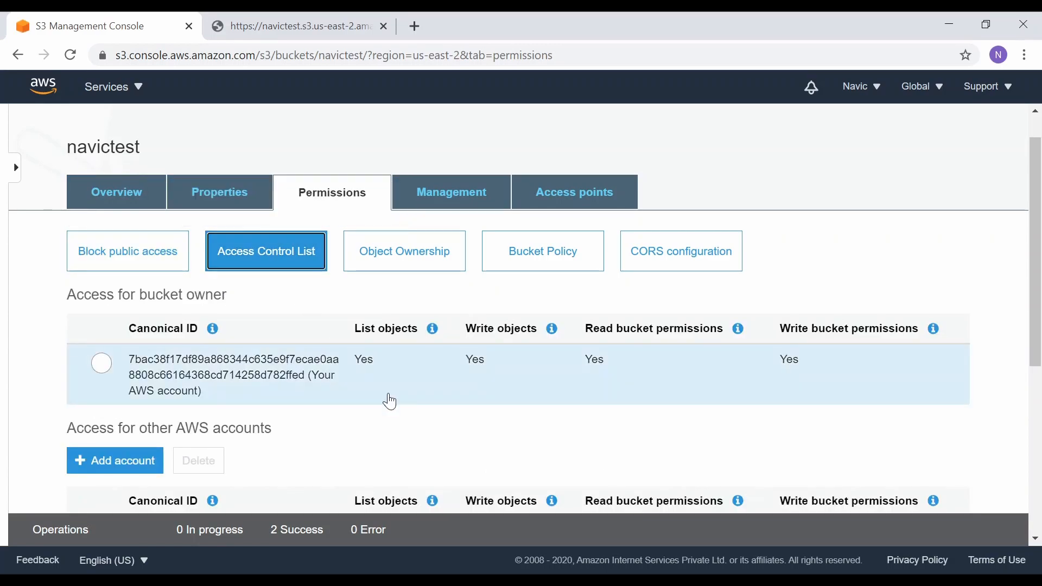
scroll(390, 400, "down", 2)
scroll(390, 400, "down", 2)
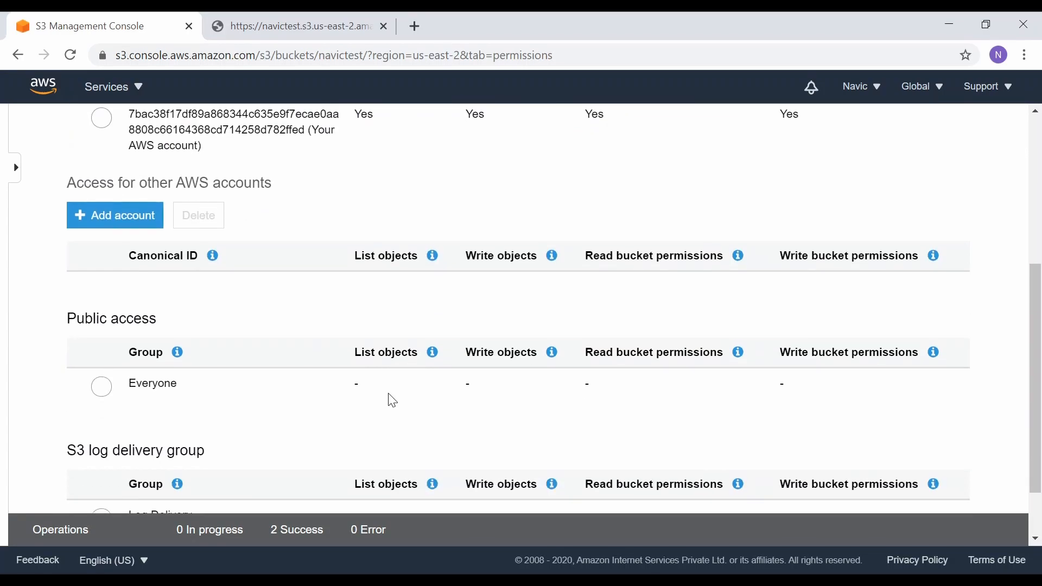
scroll(226, 411, "down", 1)
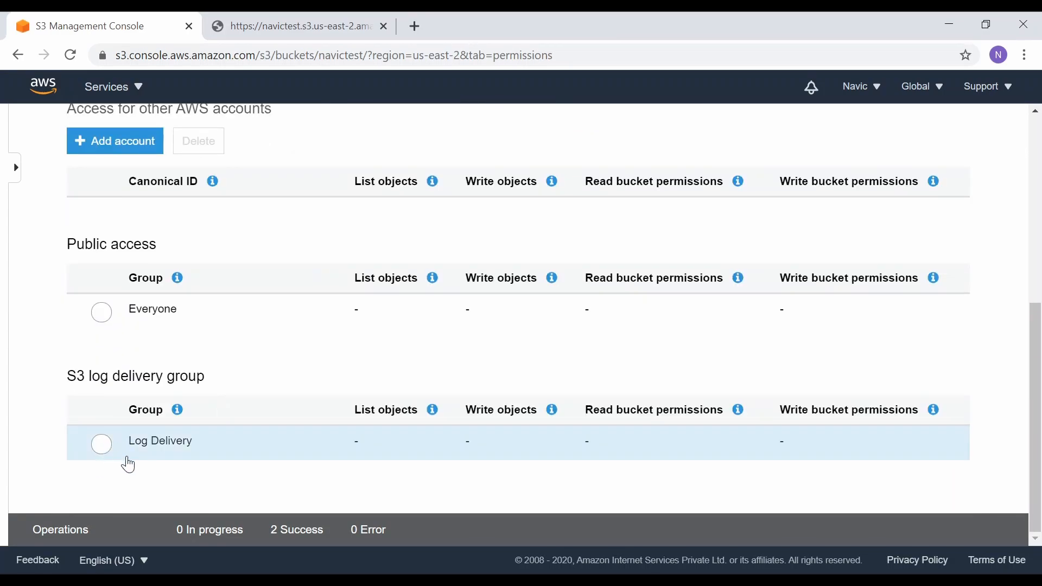
scroll(198, 444, "up", 4)
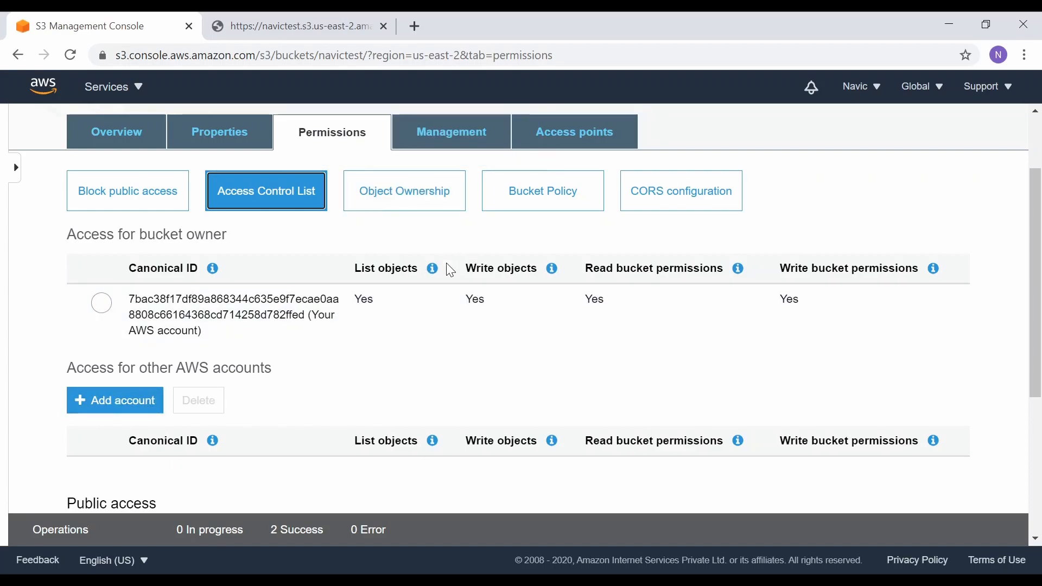
Step: View the bucket policy editor and the CORS configuration editor in the navictest bucket's permissions
left_click(543, 204)
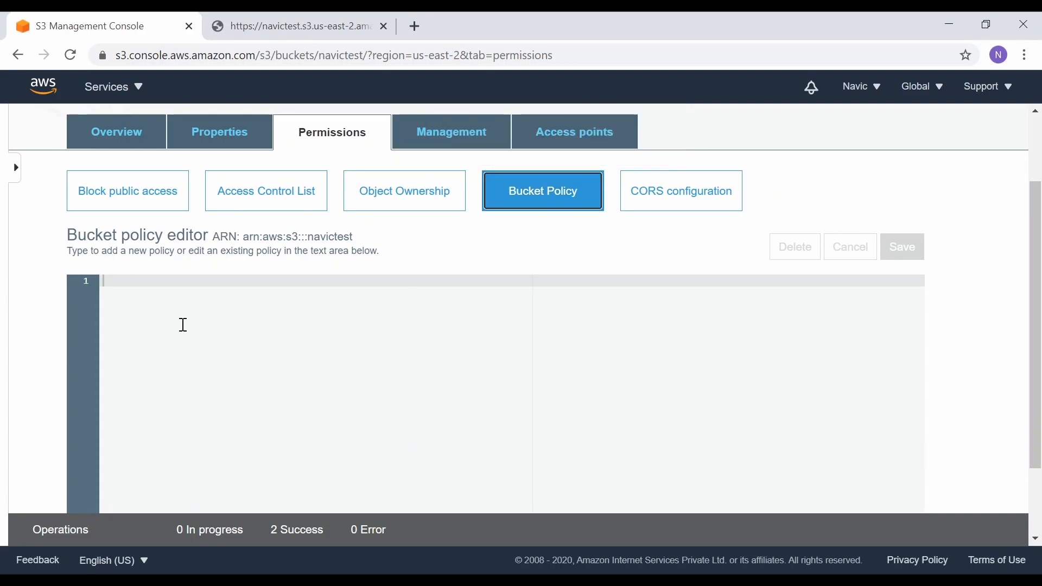
scroll(184, 325, "down", 2)
scroll(184, 324, "up", 2)
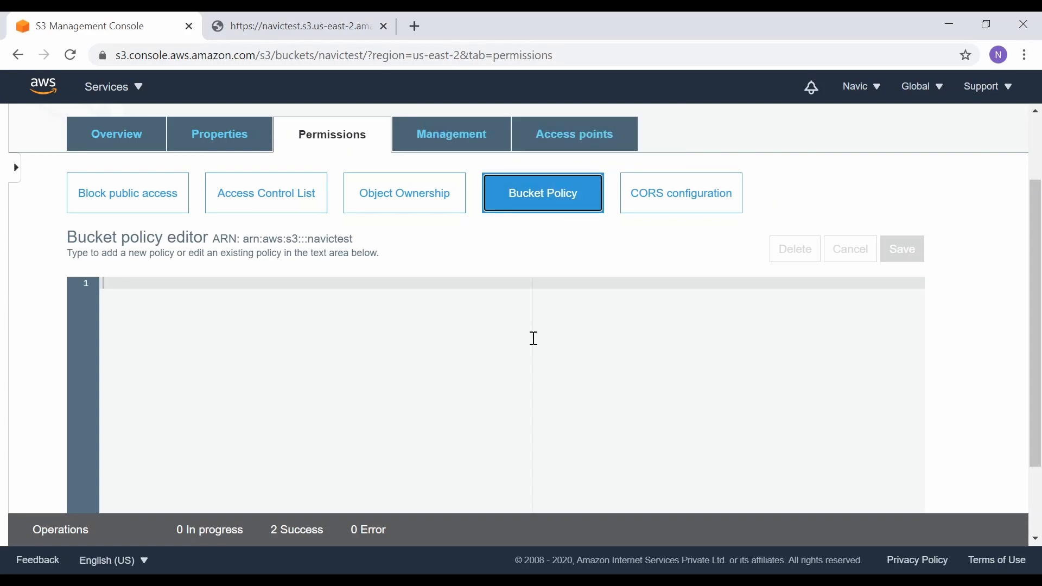
left_click(712, 195)
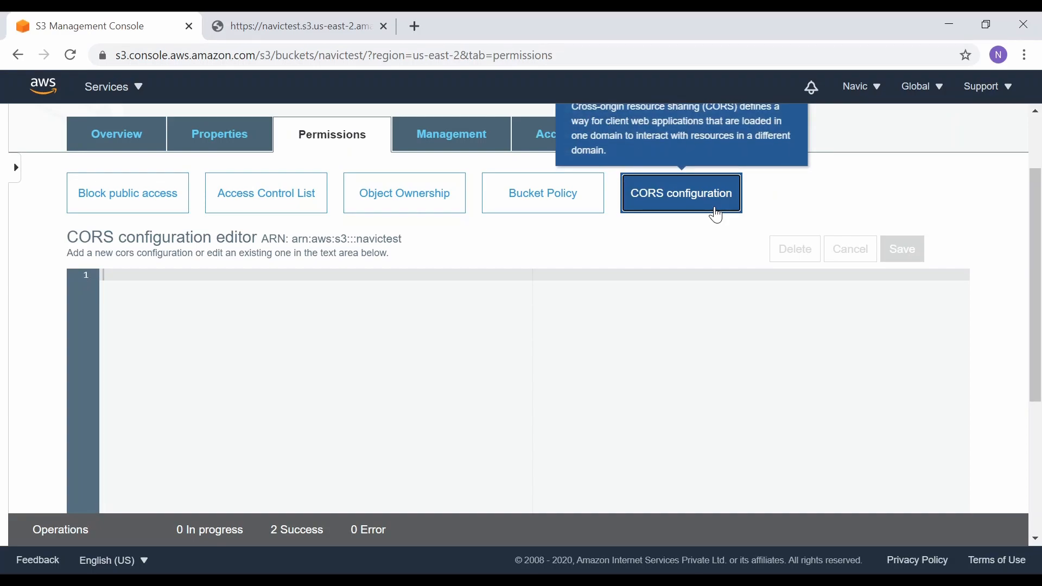
scroll(646, 281, "up", 3)
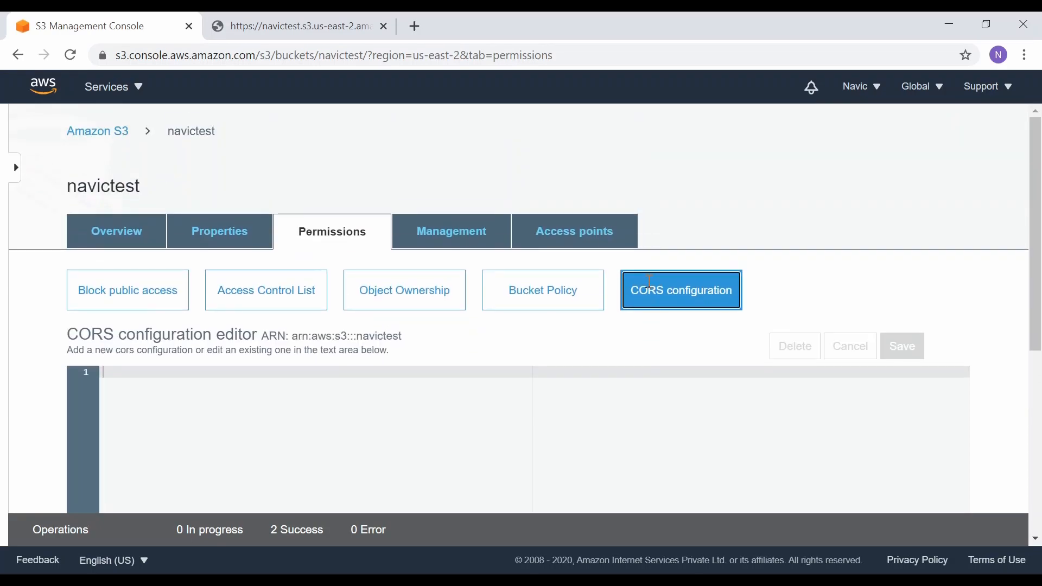
Step: Examine the name and scope options for a new lifecycle rule in the bucket's management settings, and close the form without adding a rule
left_click(482, 239)
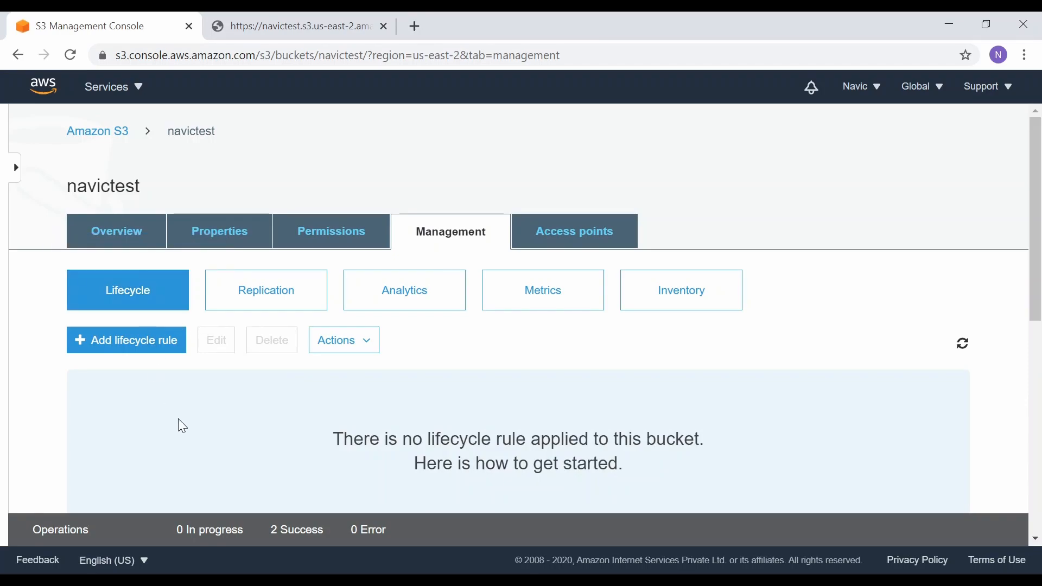
scroll(179, 425, "down", 2)
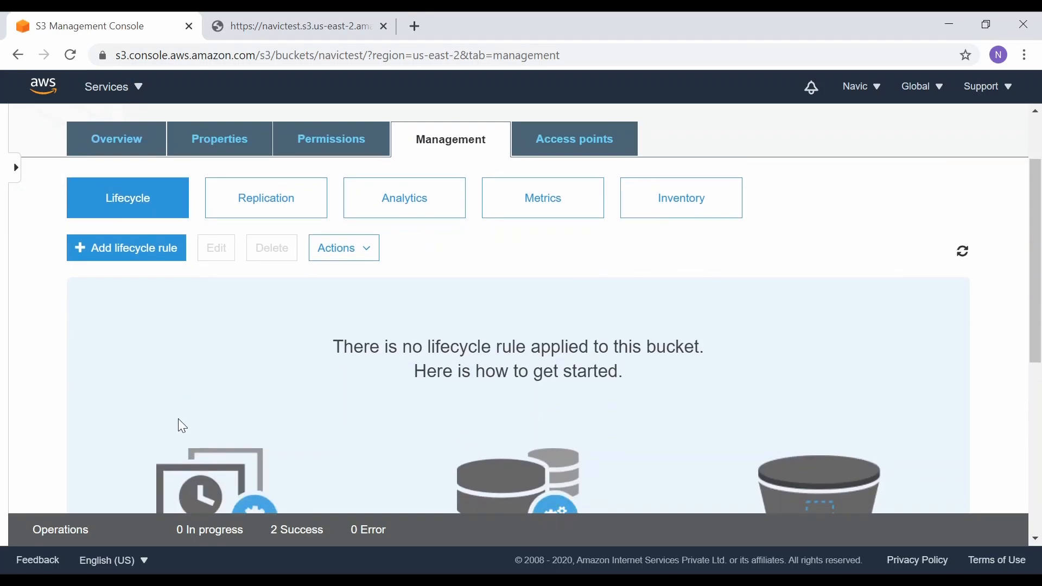
left_click(106, 255)
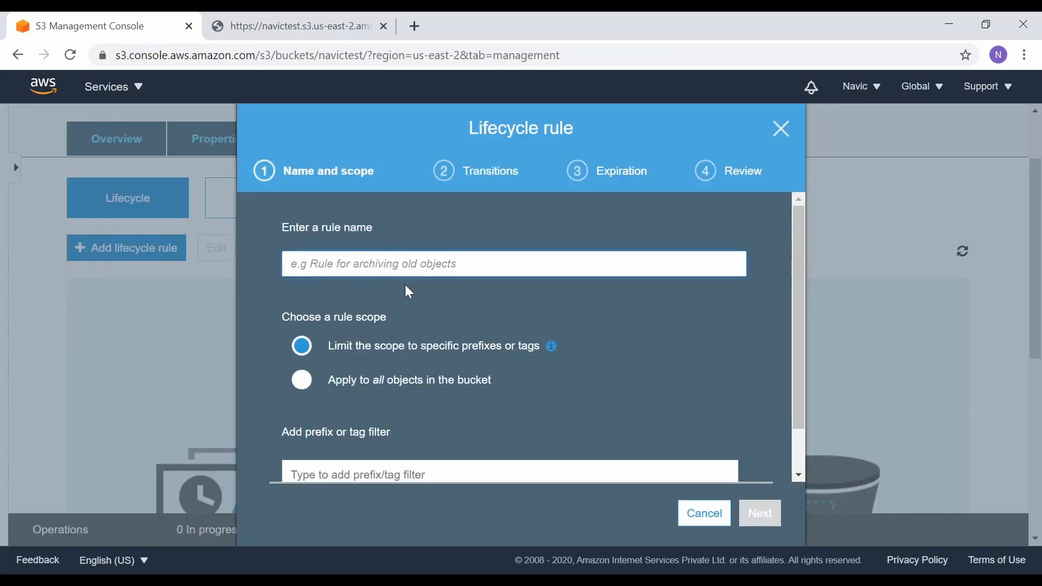
scroll(405, 286, "down", 1)
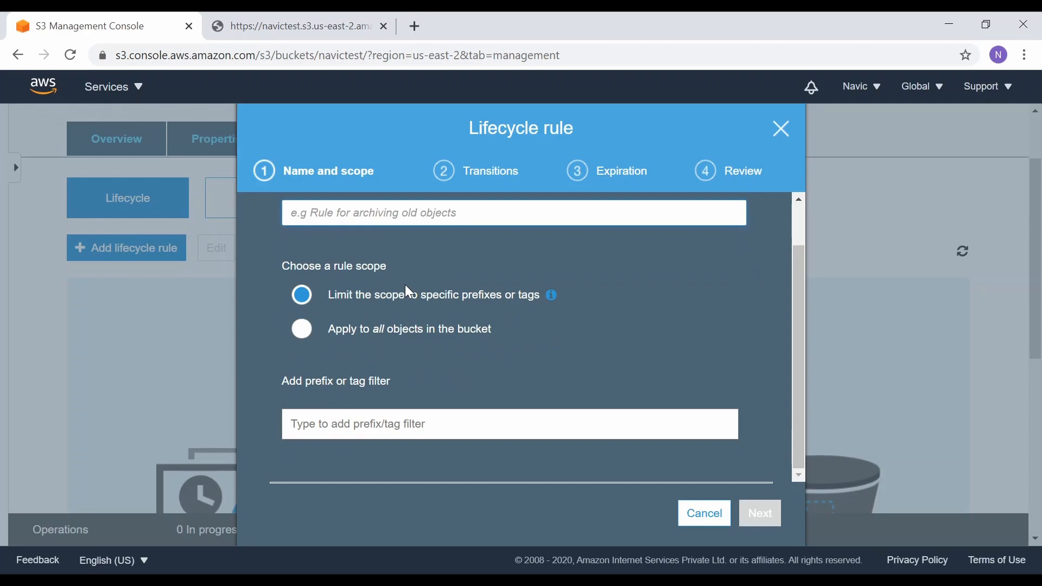
scroll(406, 286, "up", 1)
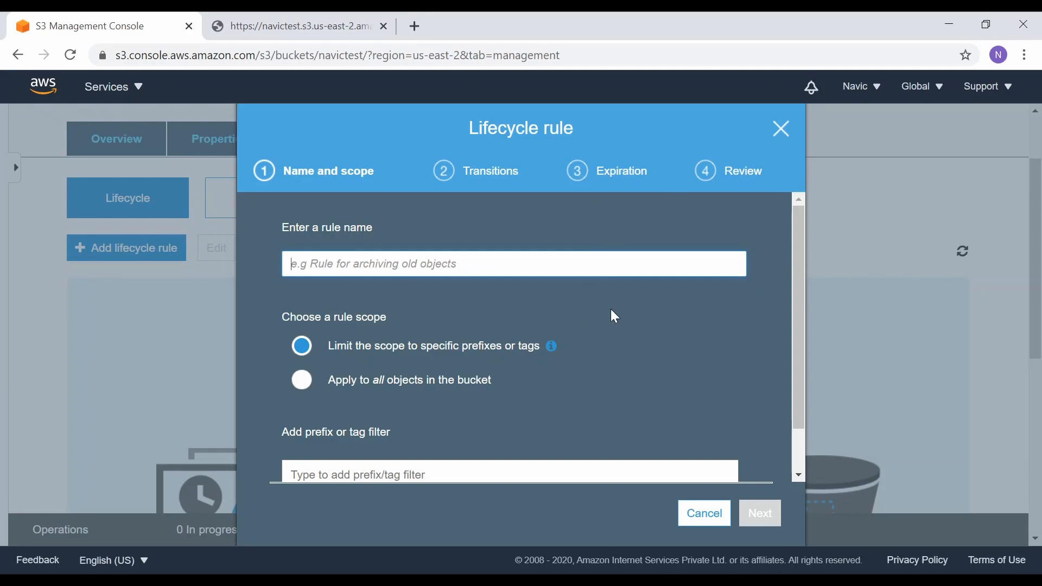
left_click(781, 129)
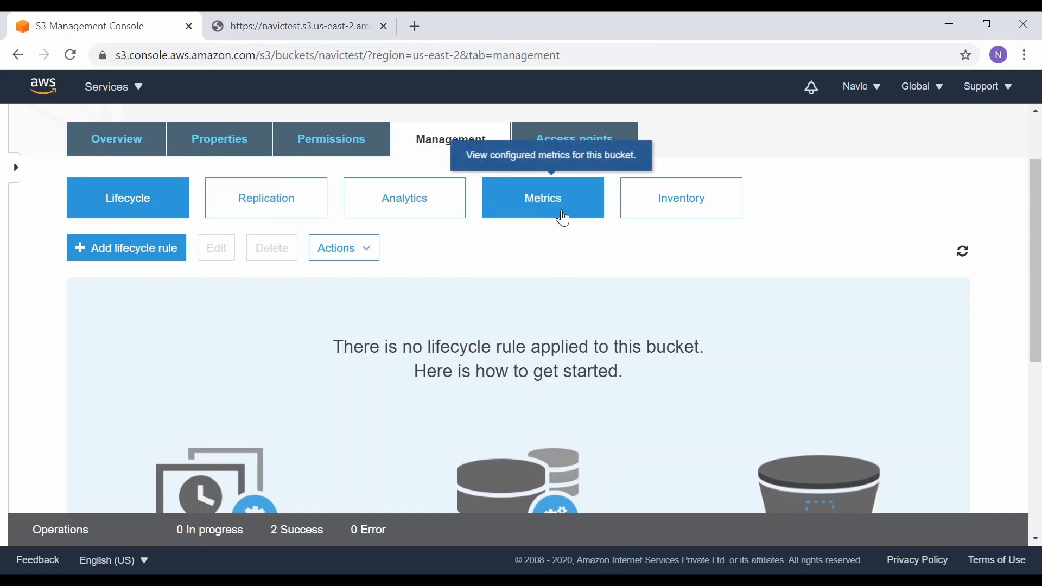
scroll(428, 391, "down", 2)
scroll(429, 391, "up", 3)
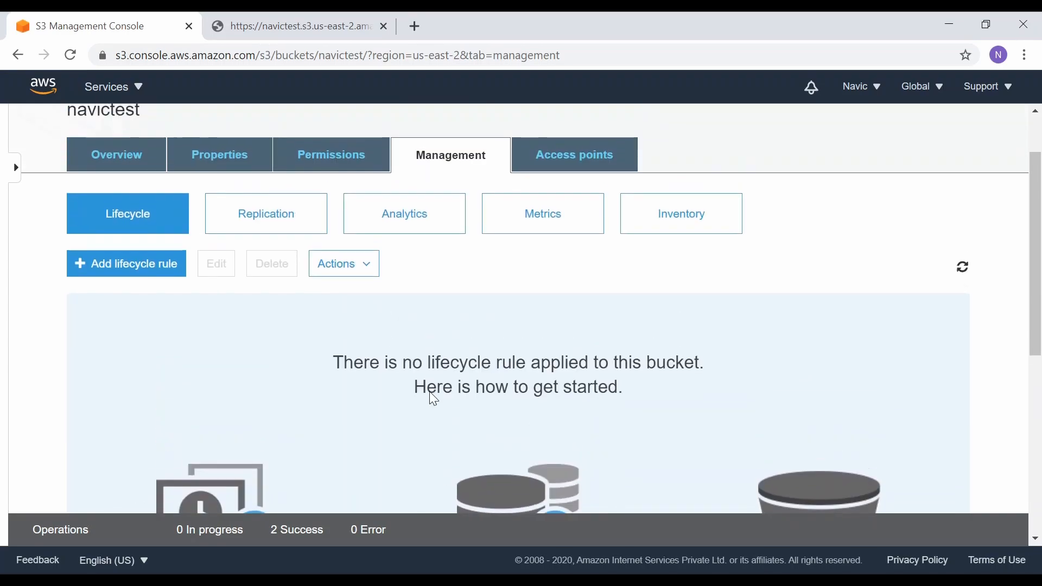
Step: Review the access points section of the navictest bucket
left_click(578, 174)
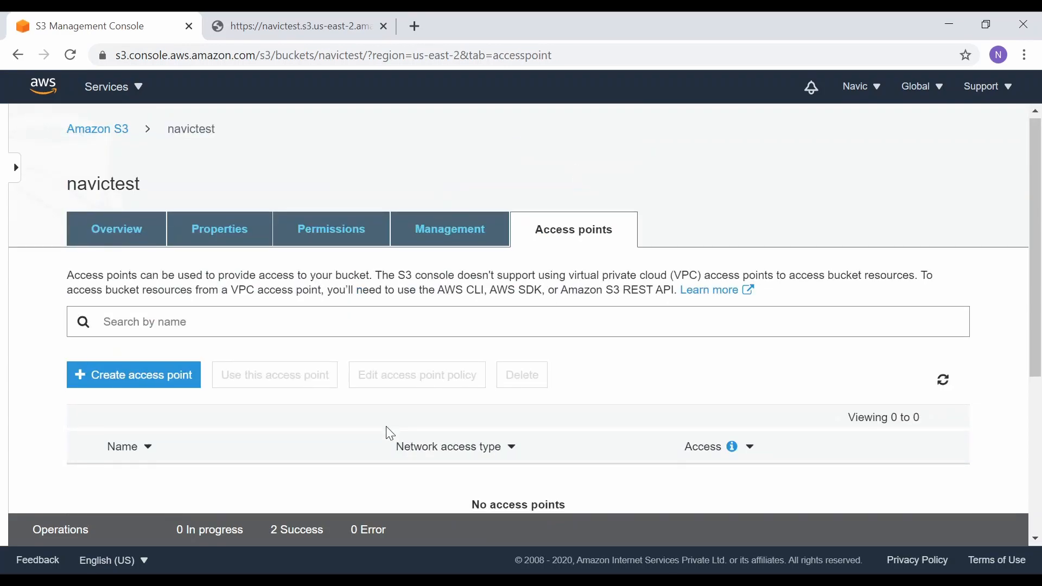
scroll(388, 432, "down", 2)
scroll(389, 433, "up", 2)
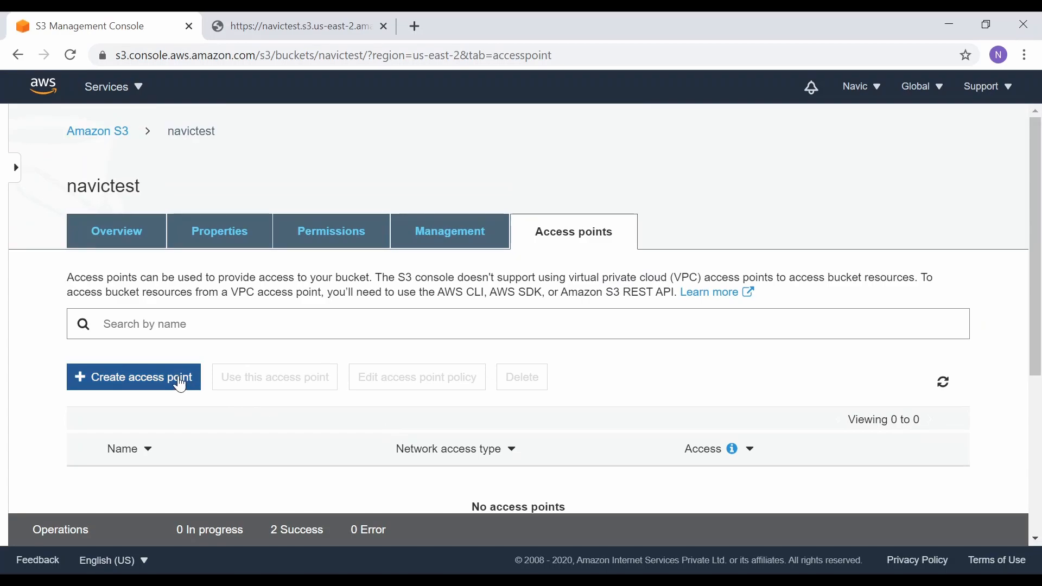
Step: Return to the navictest bucket's overview to check its stored objects, and go back to the Amazon S3 bucket list
left_click(324, 245)
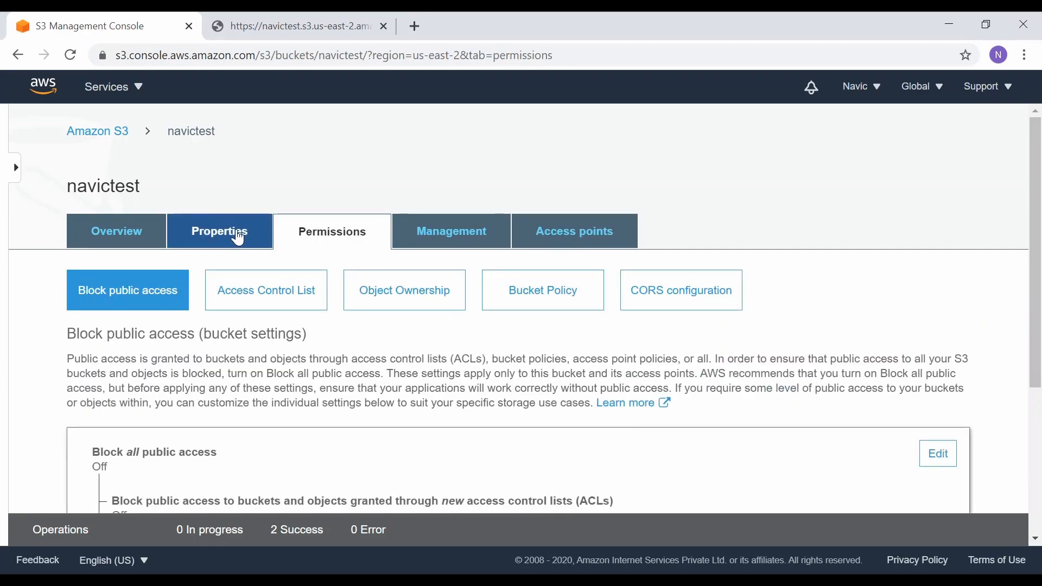
left_click(235, 235)
left_click(111, 244)
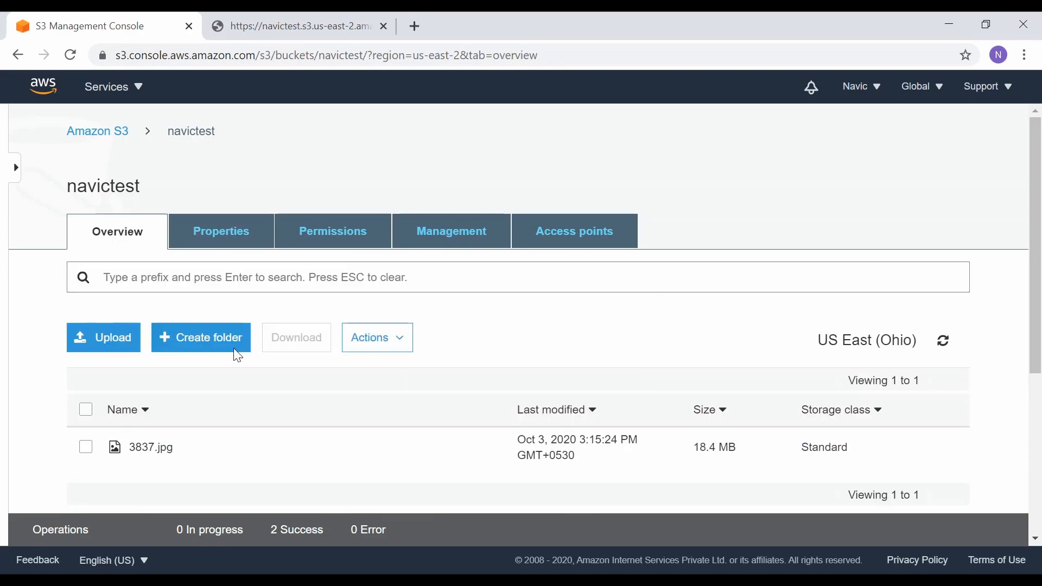
scroll(362, 383, "down", 3)
scroll(360, 382, "up", 2)
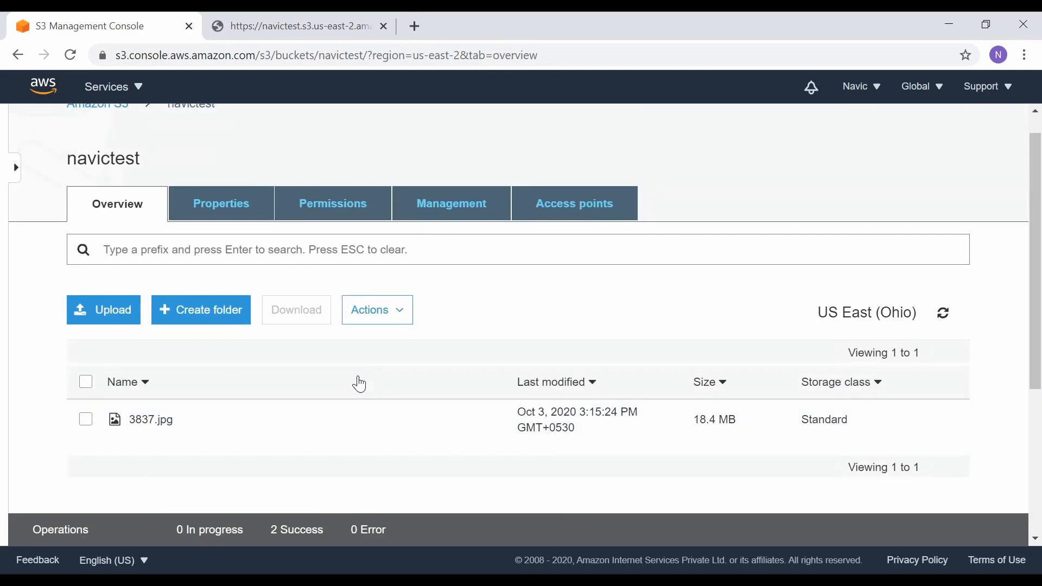
scroll(360, 384, "up", 1)
left_click(107, 133)
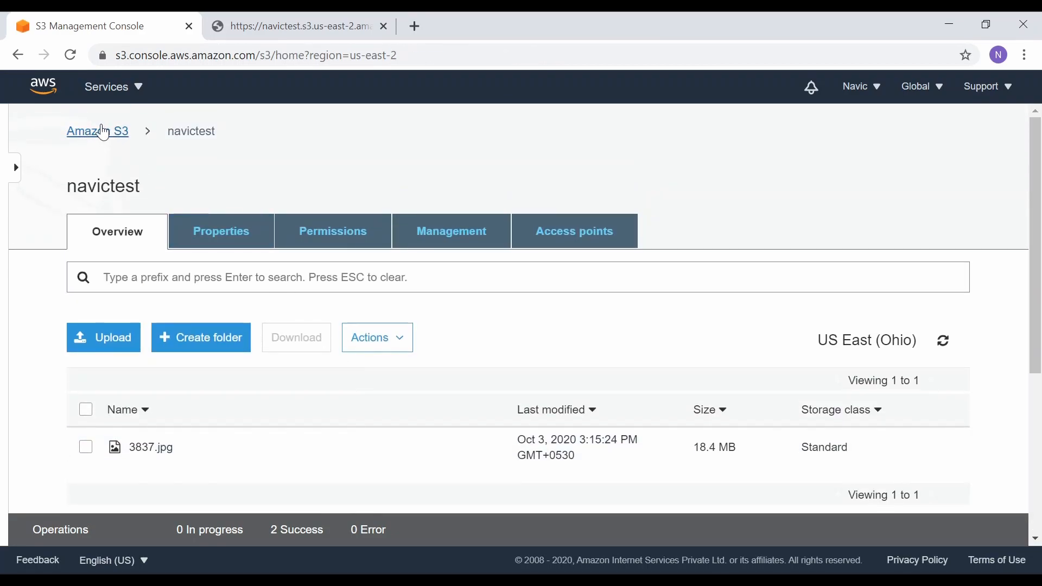